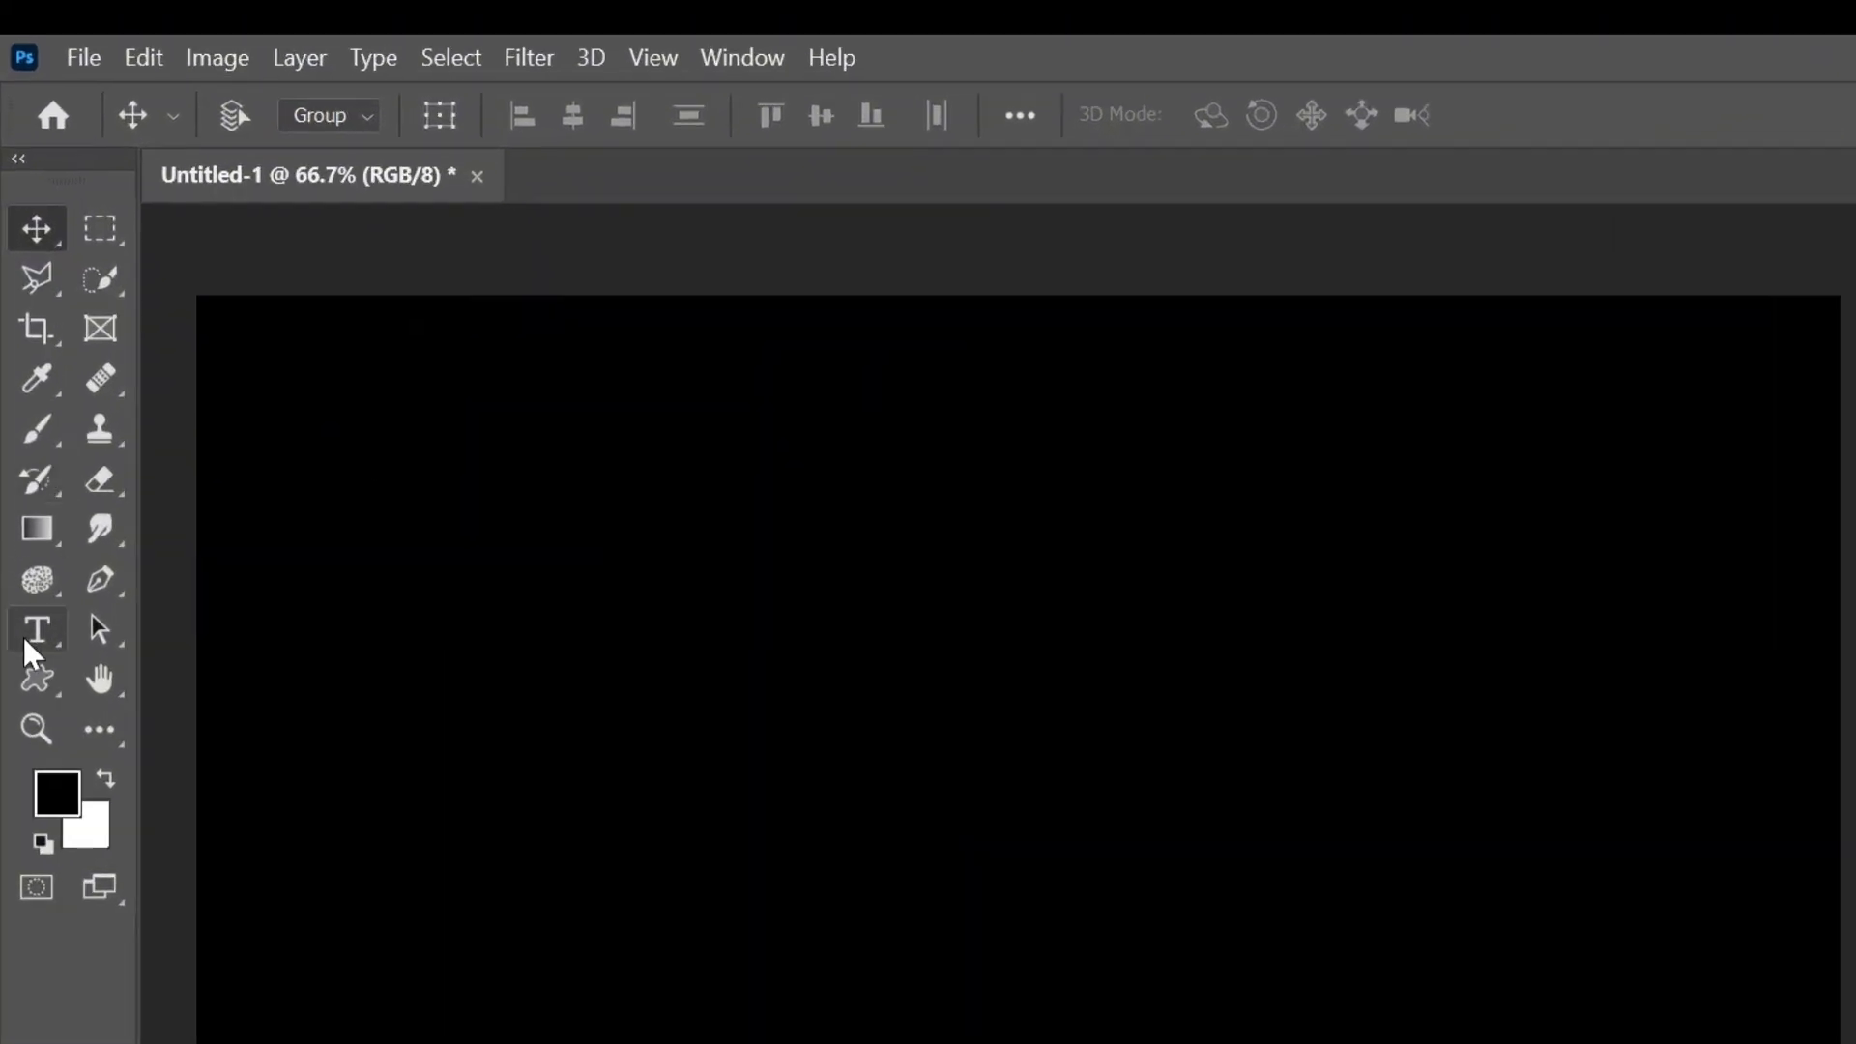
- Pick the Type tool to prepare white 120 pt Designer Regular text on a new layer
click(22, 479)
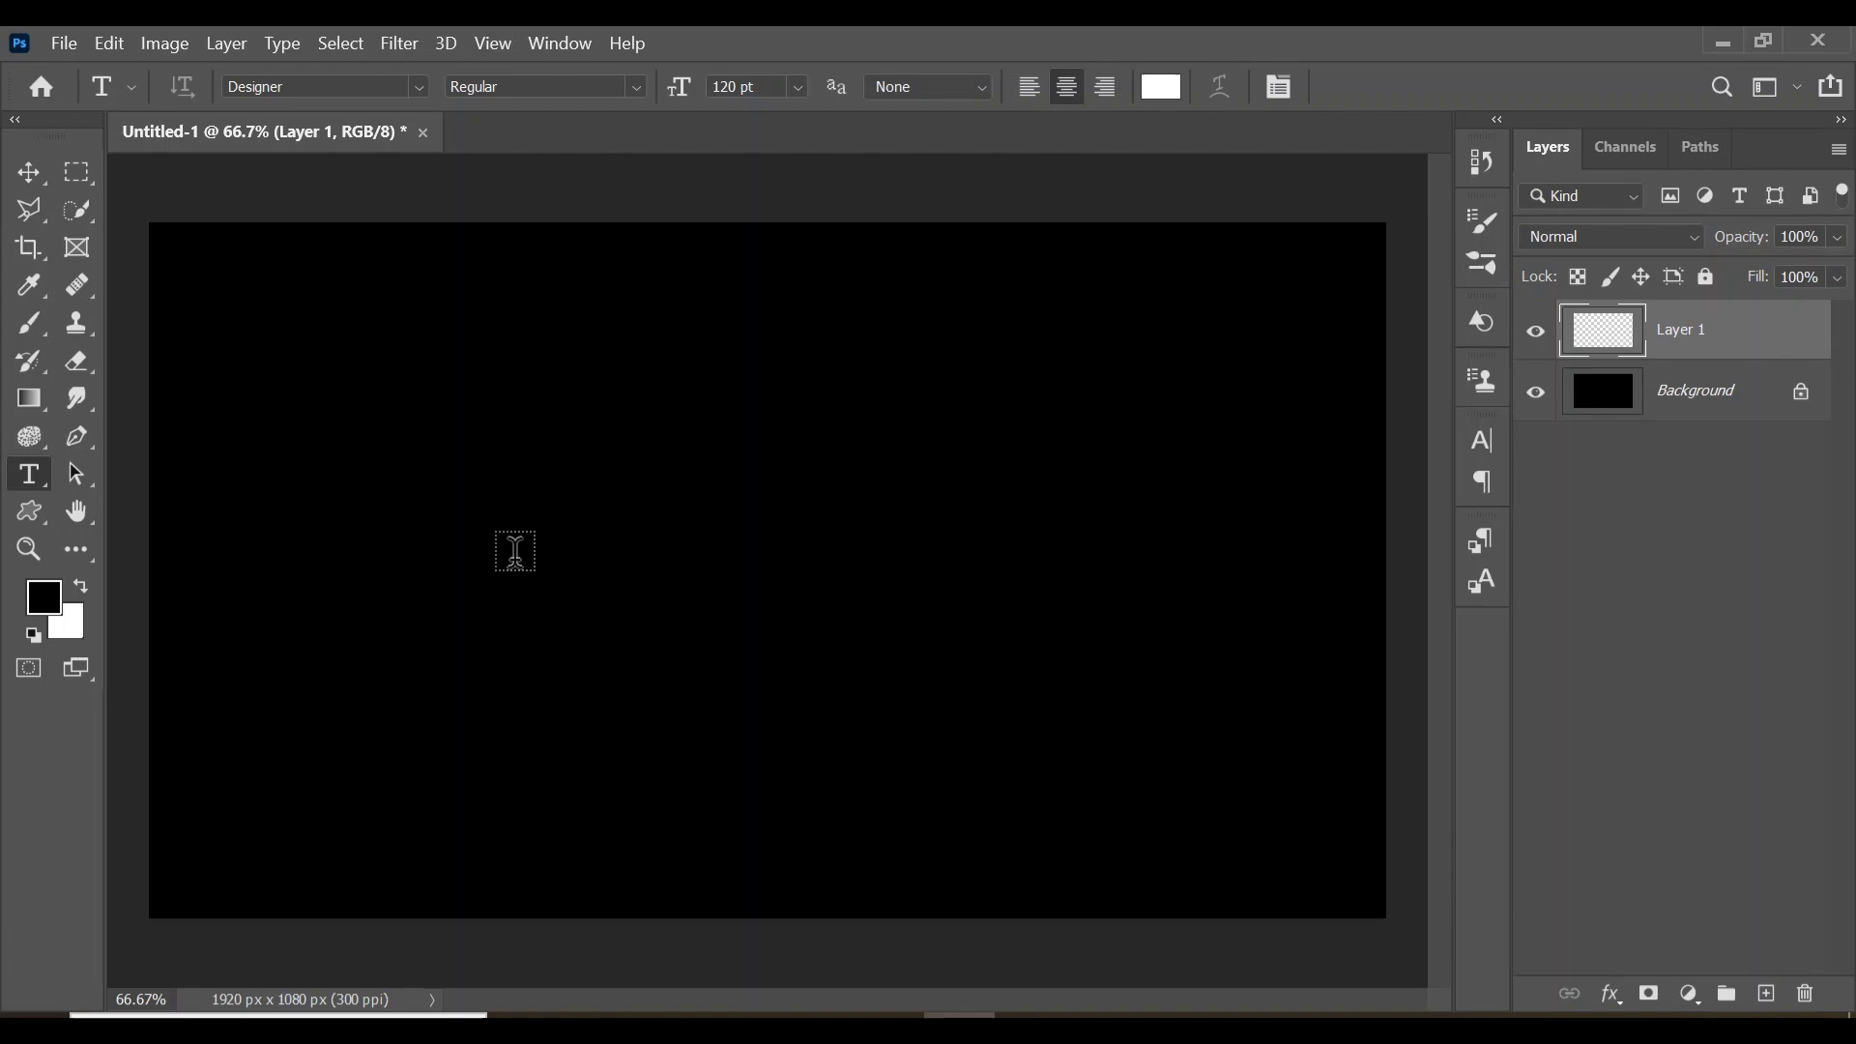
- Type a white D, place it on the canvas's left, and commit it
click(422, 546)
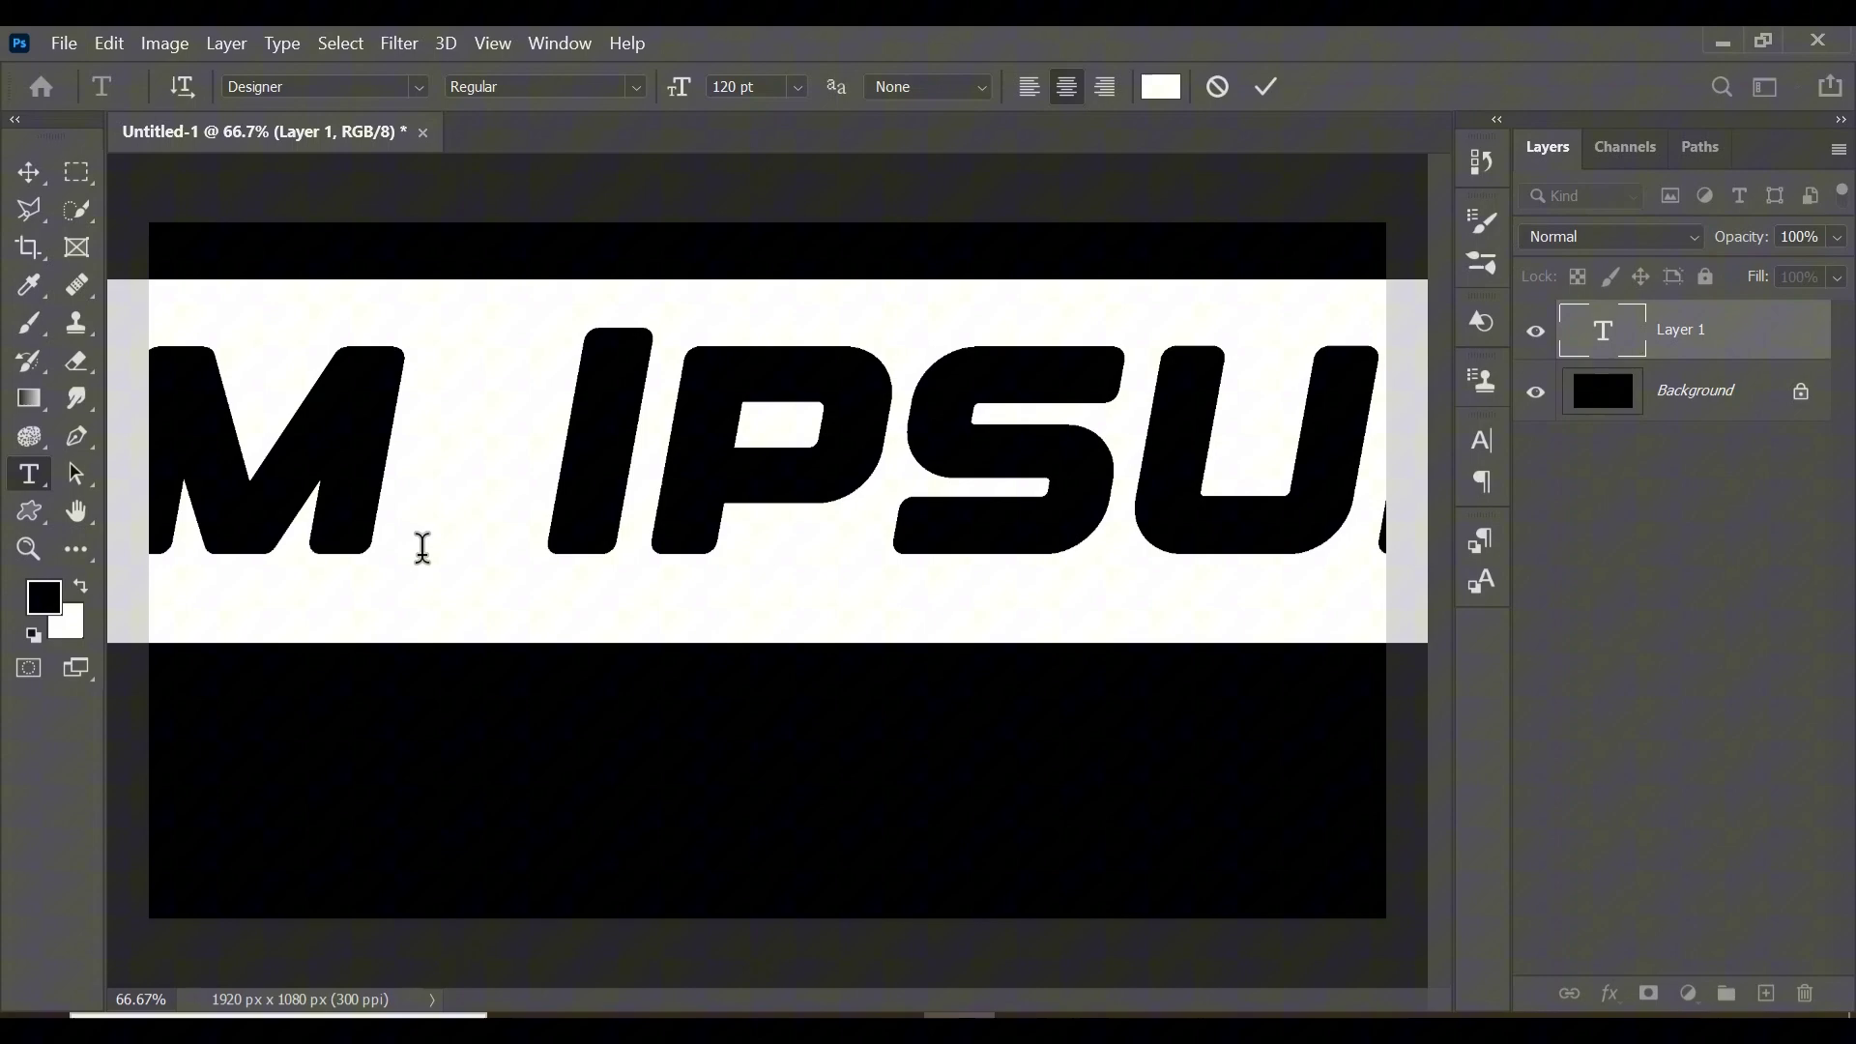
key(BackSpace)
text(D)
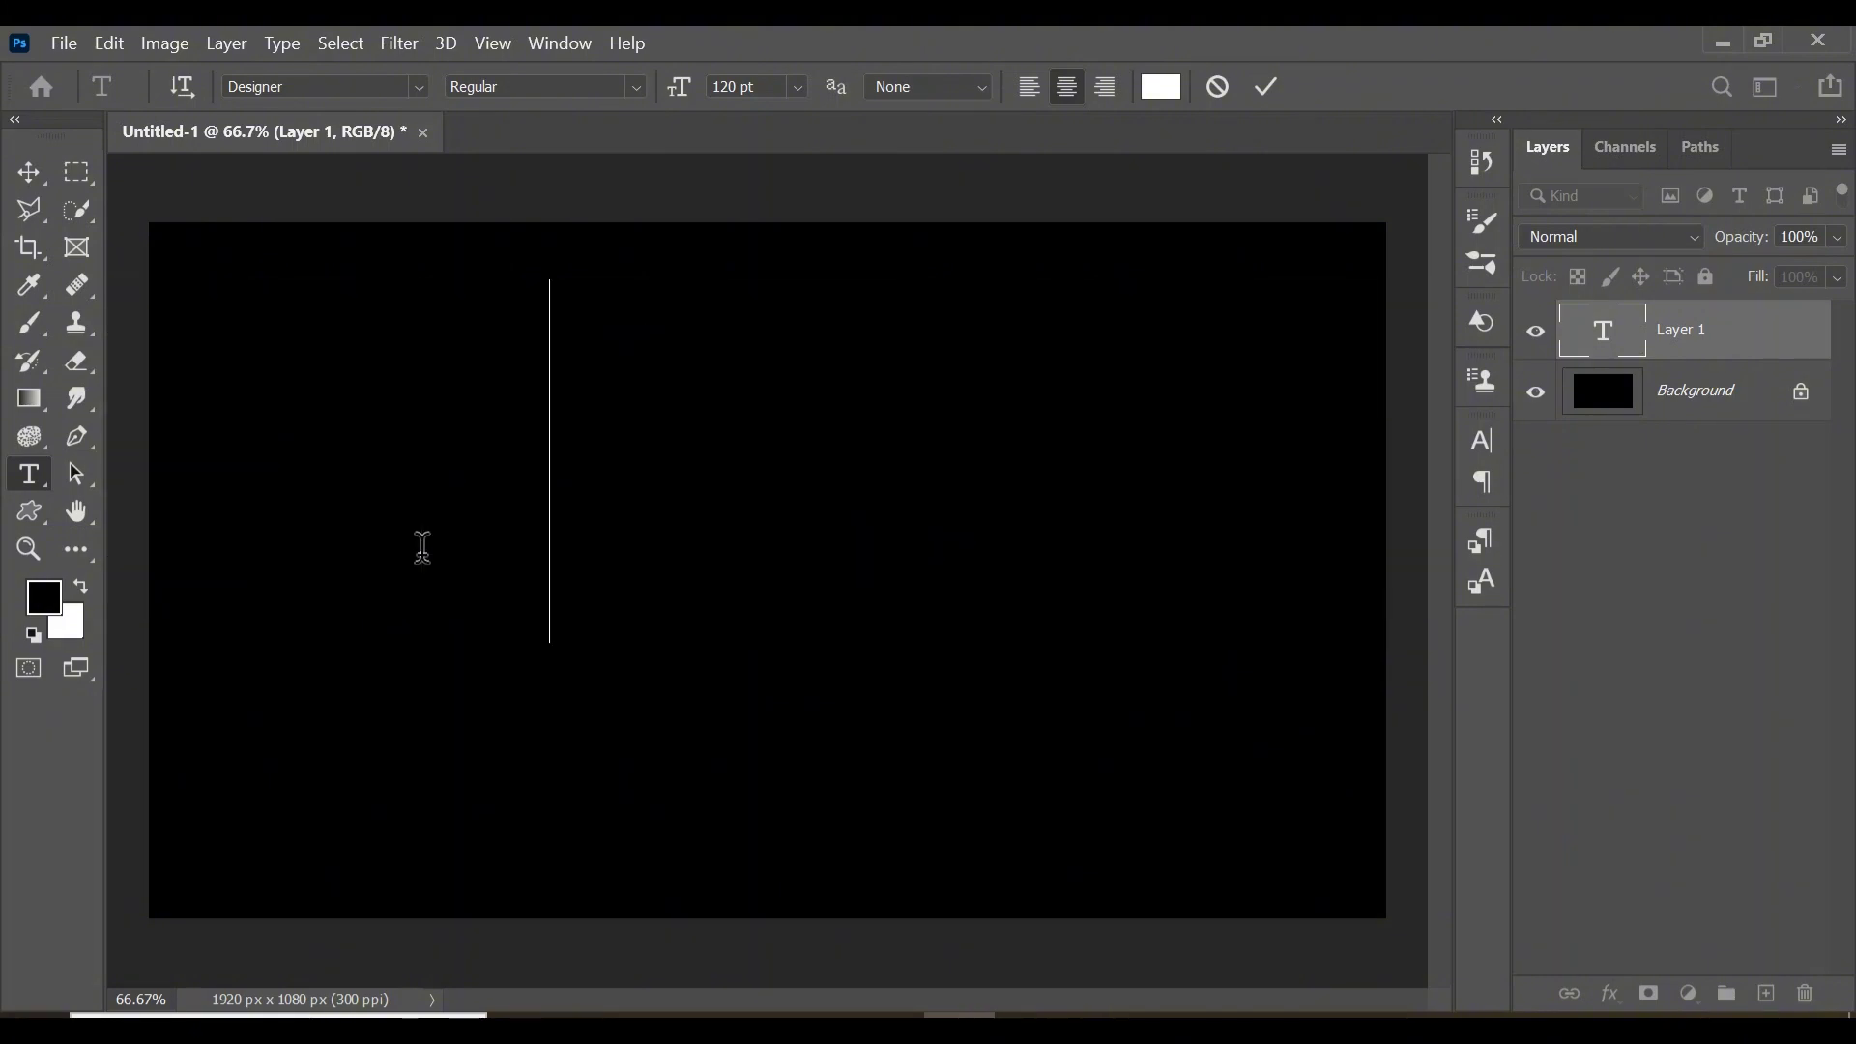
drag(415, 682, 286, 814)
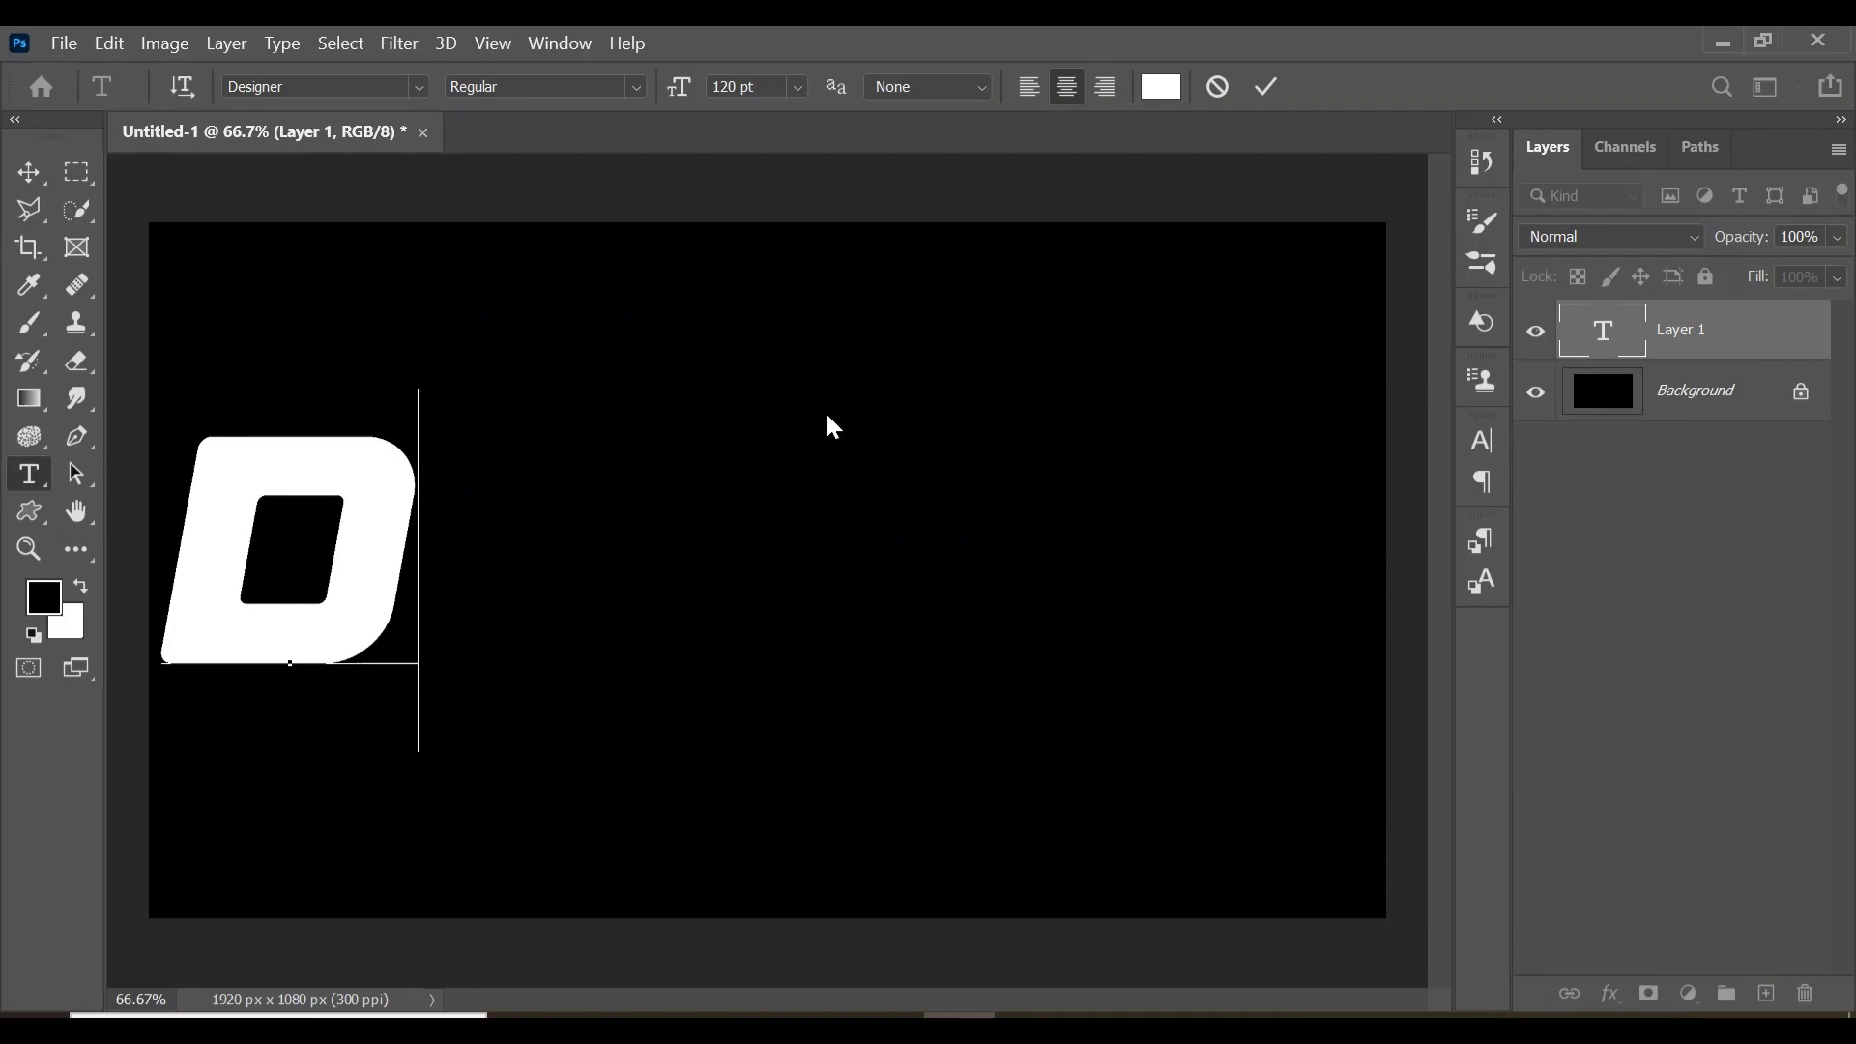
click(1274, 85)
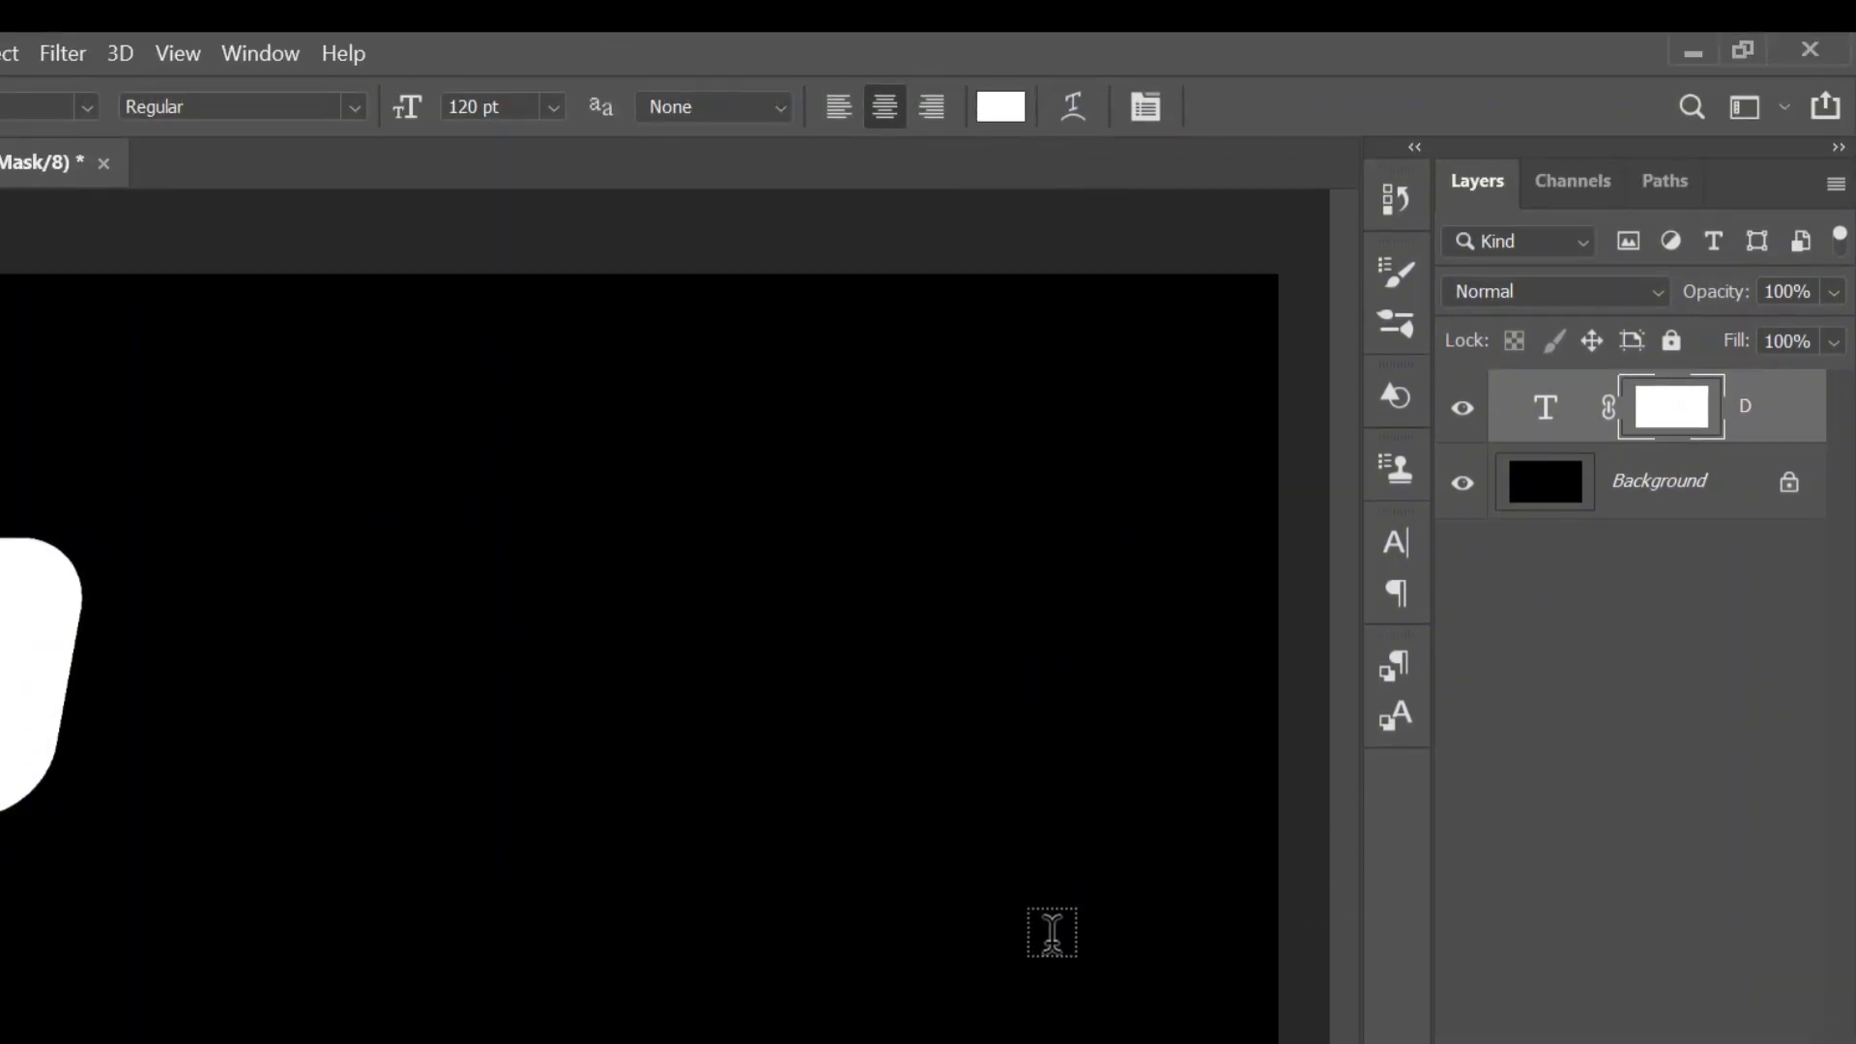
- Duplicate the D layer, move the copy right, and retype it as E
key(ctrl+j)
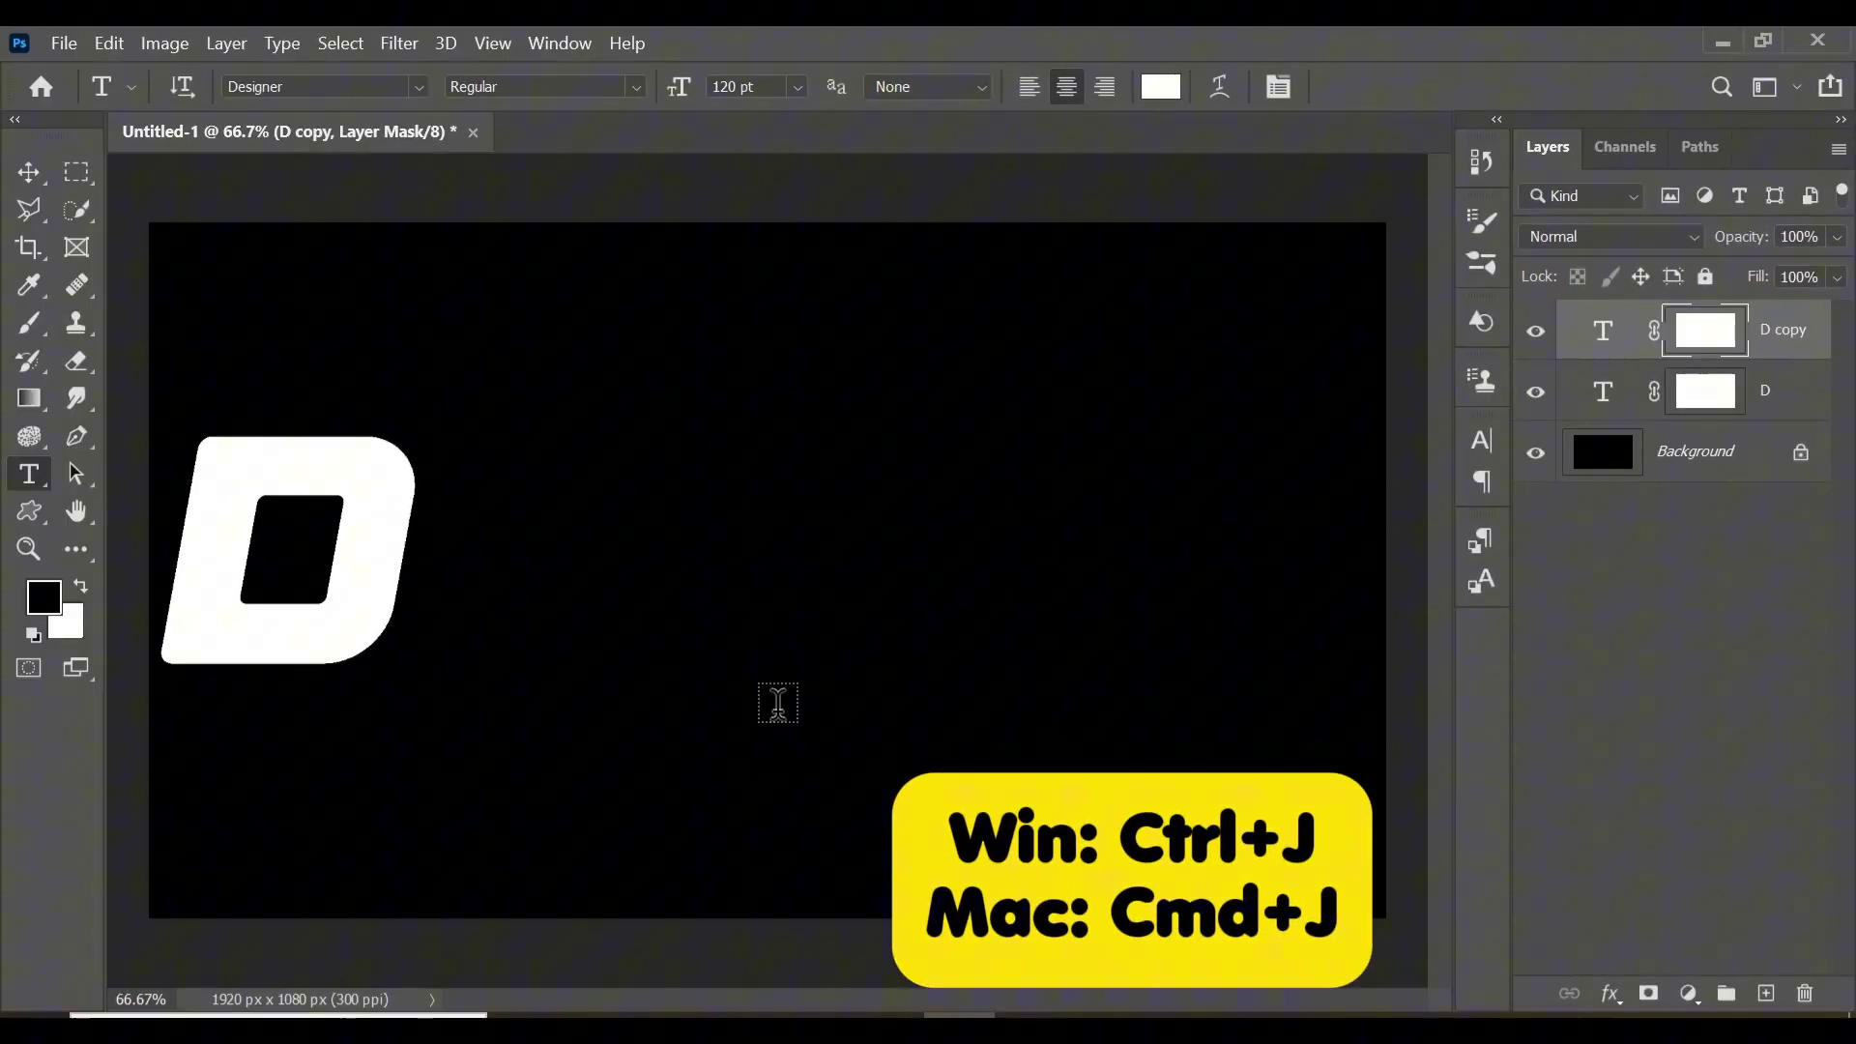
key(ctrl+t)
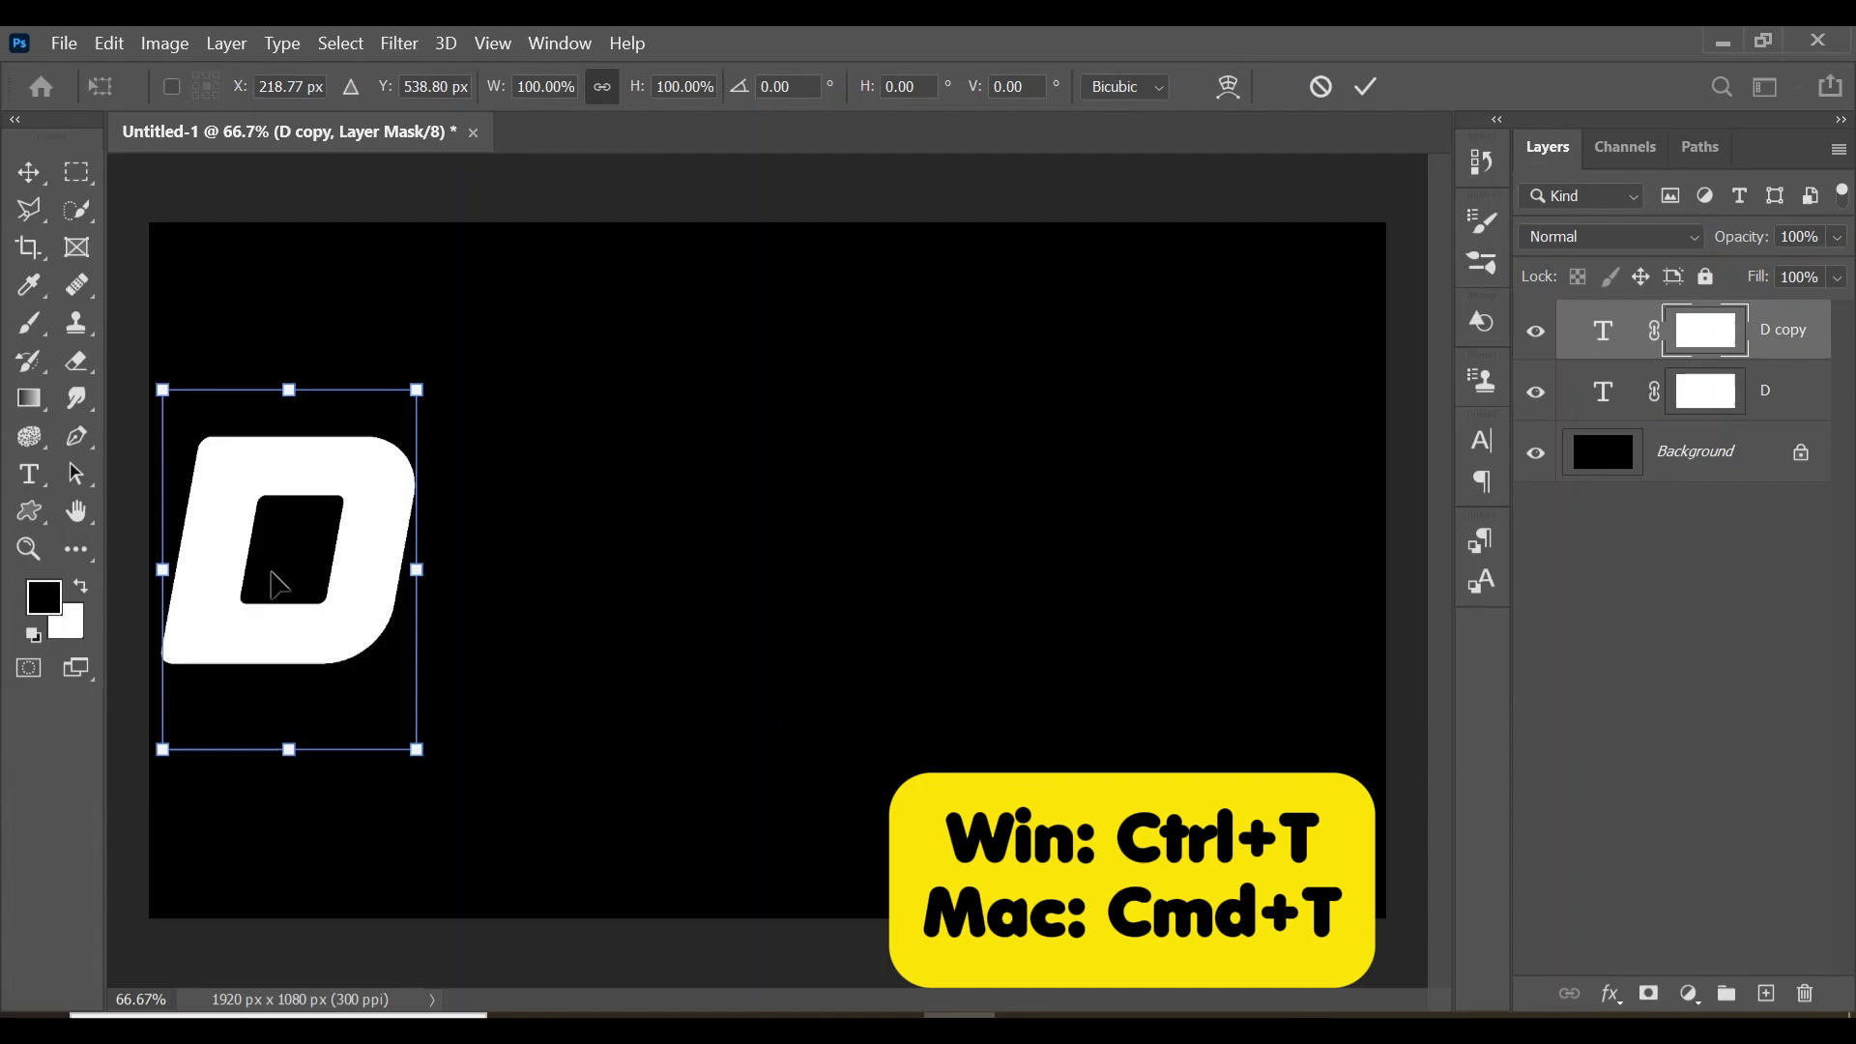
drag(270, 574, 524, 576)
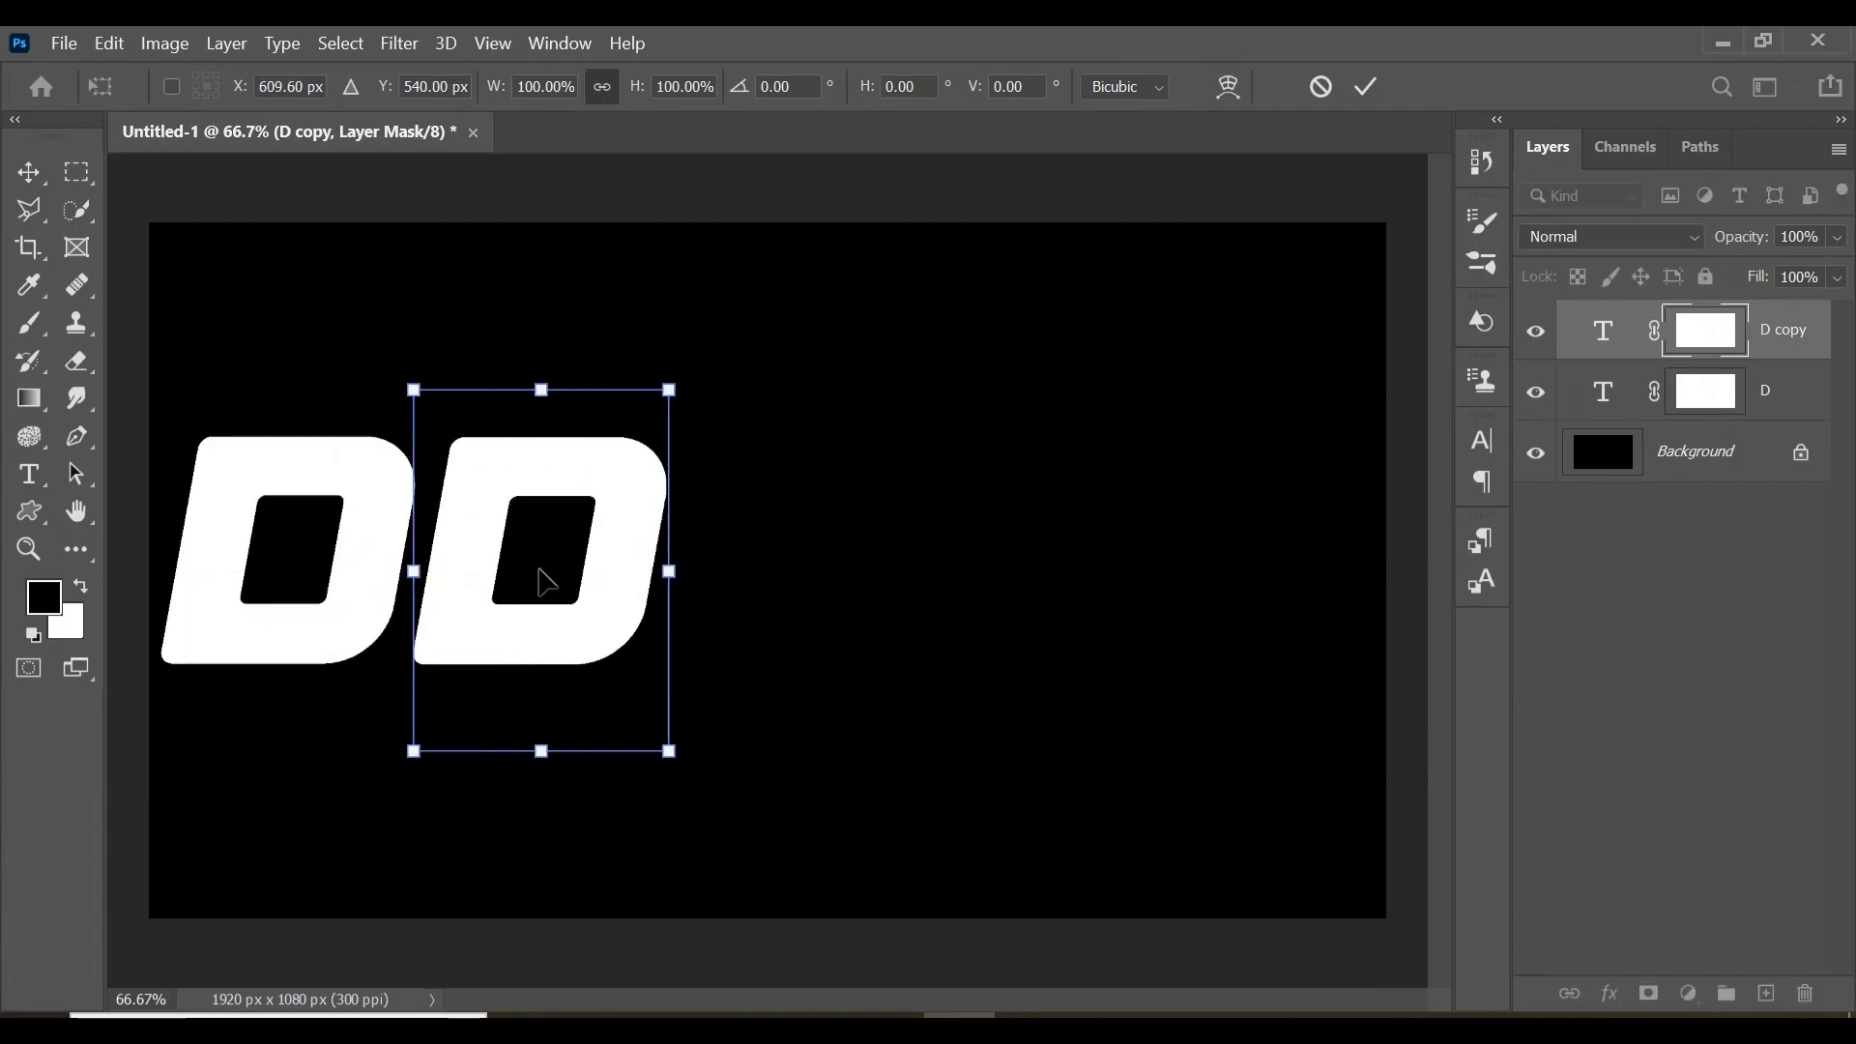
click(634, 535)
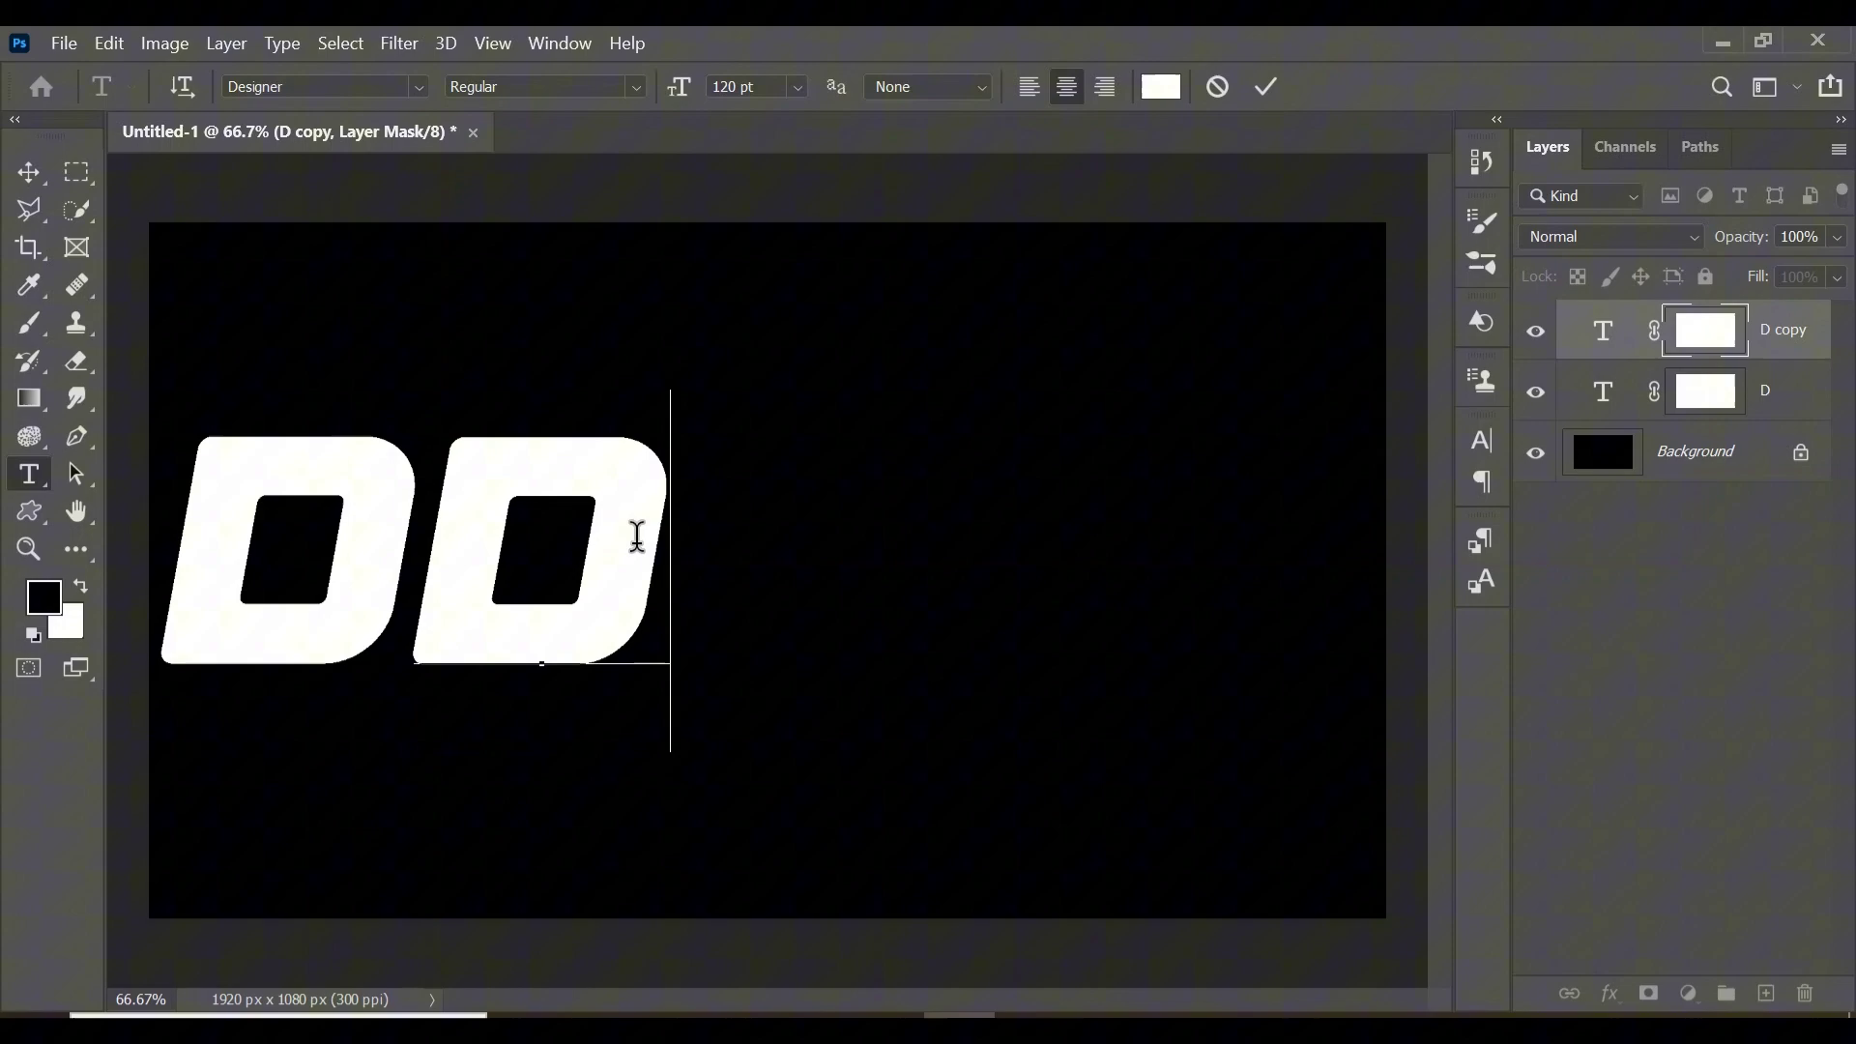
key(BackSpace)
text(E)
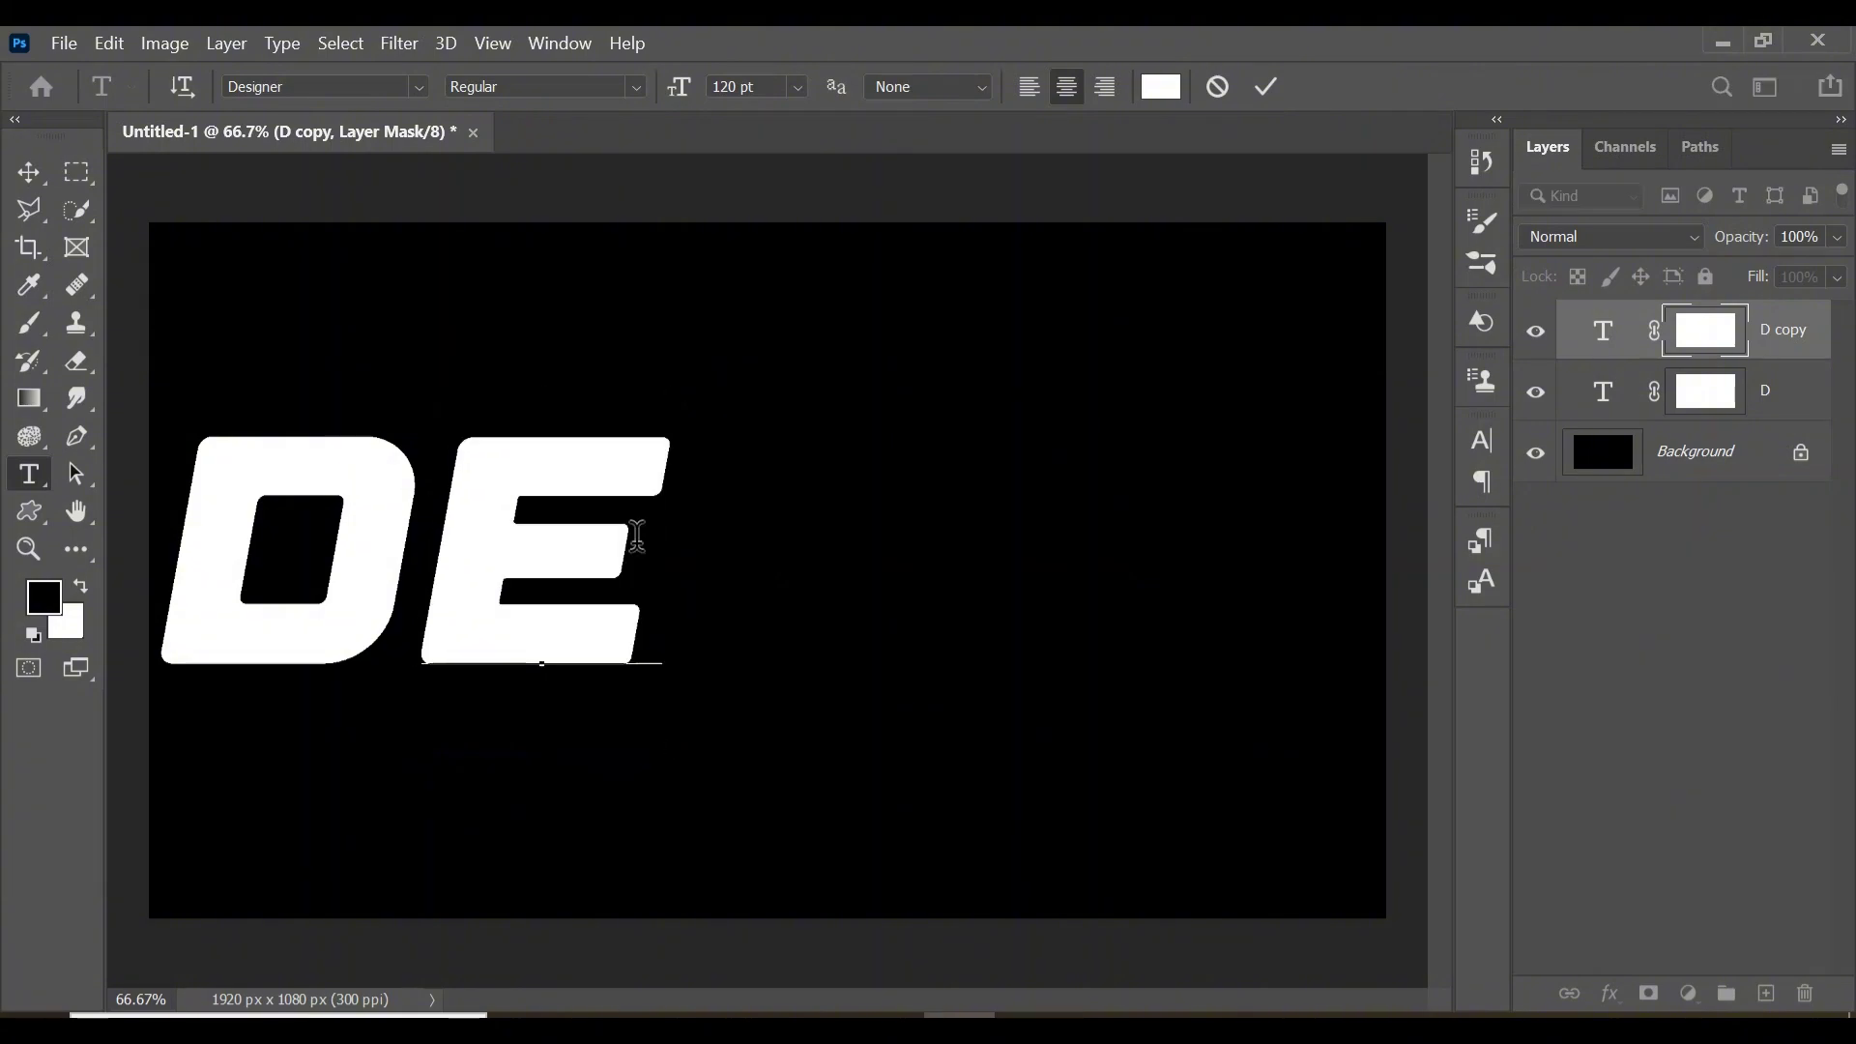
click(1267, 86)
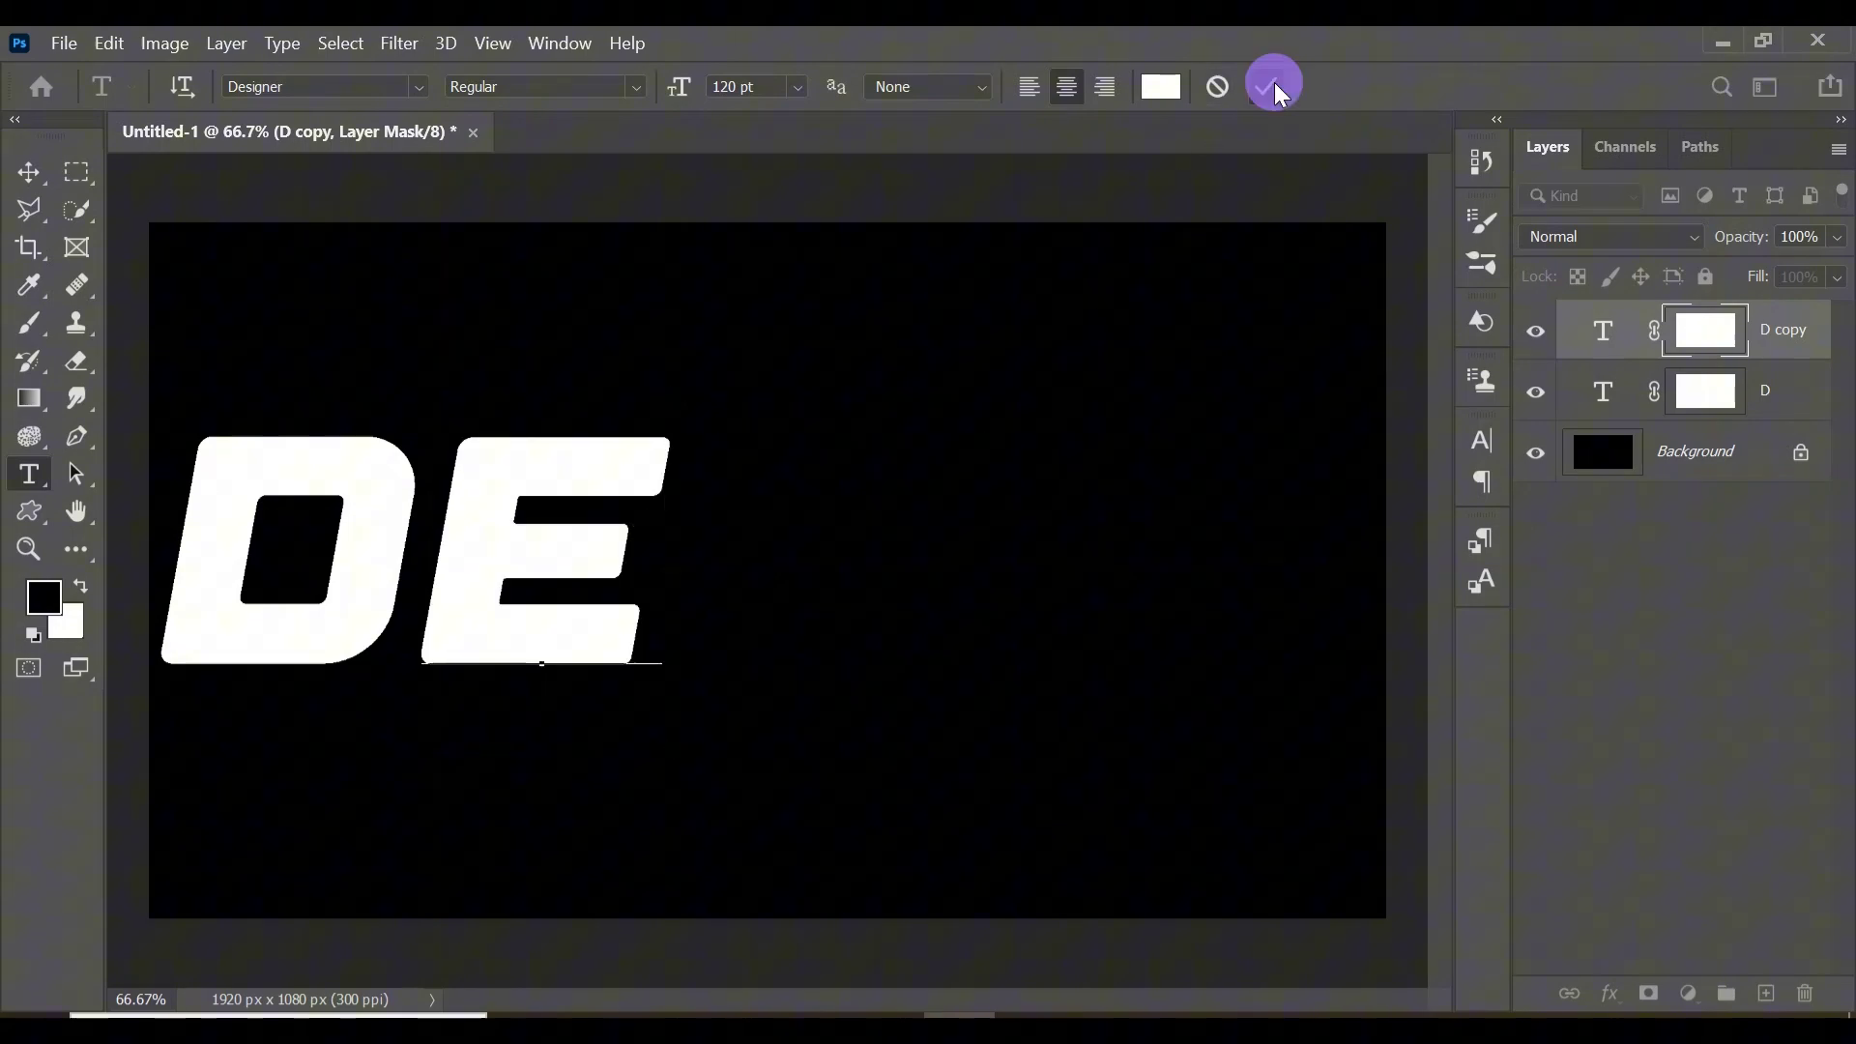
- Duplicate the E layer and shift the copy further right
key(ctrl+j)
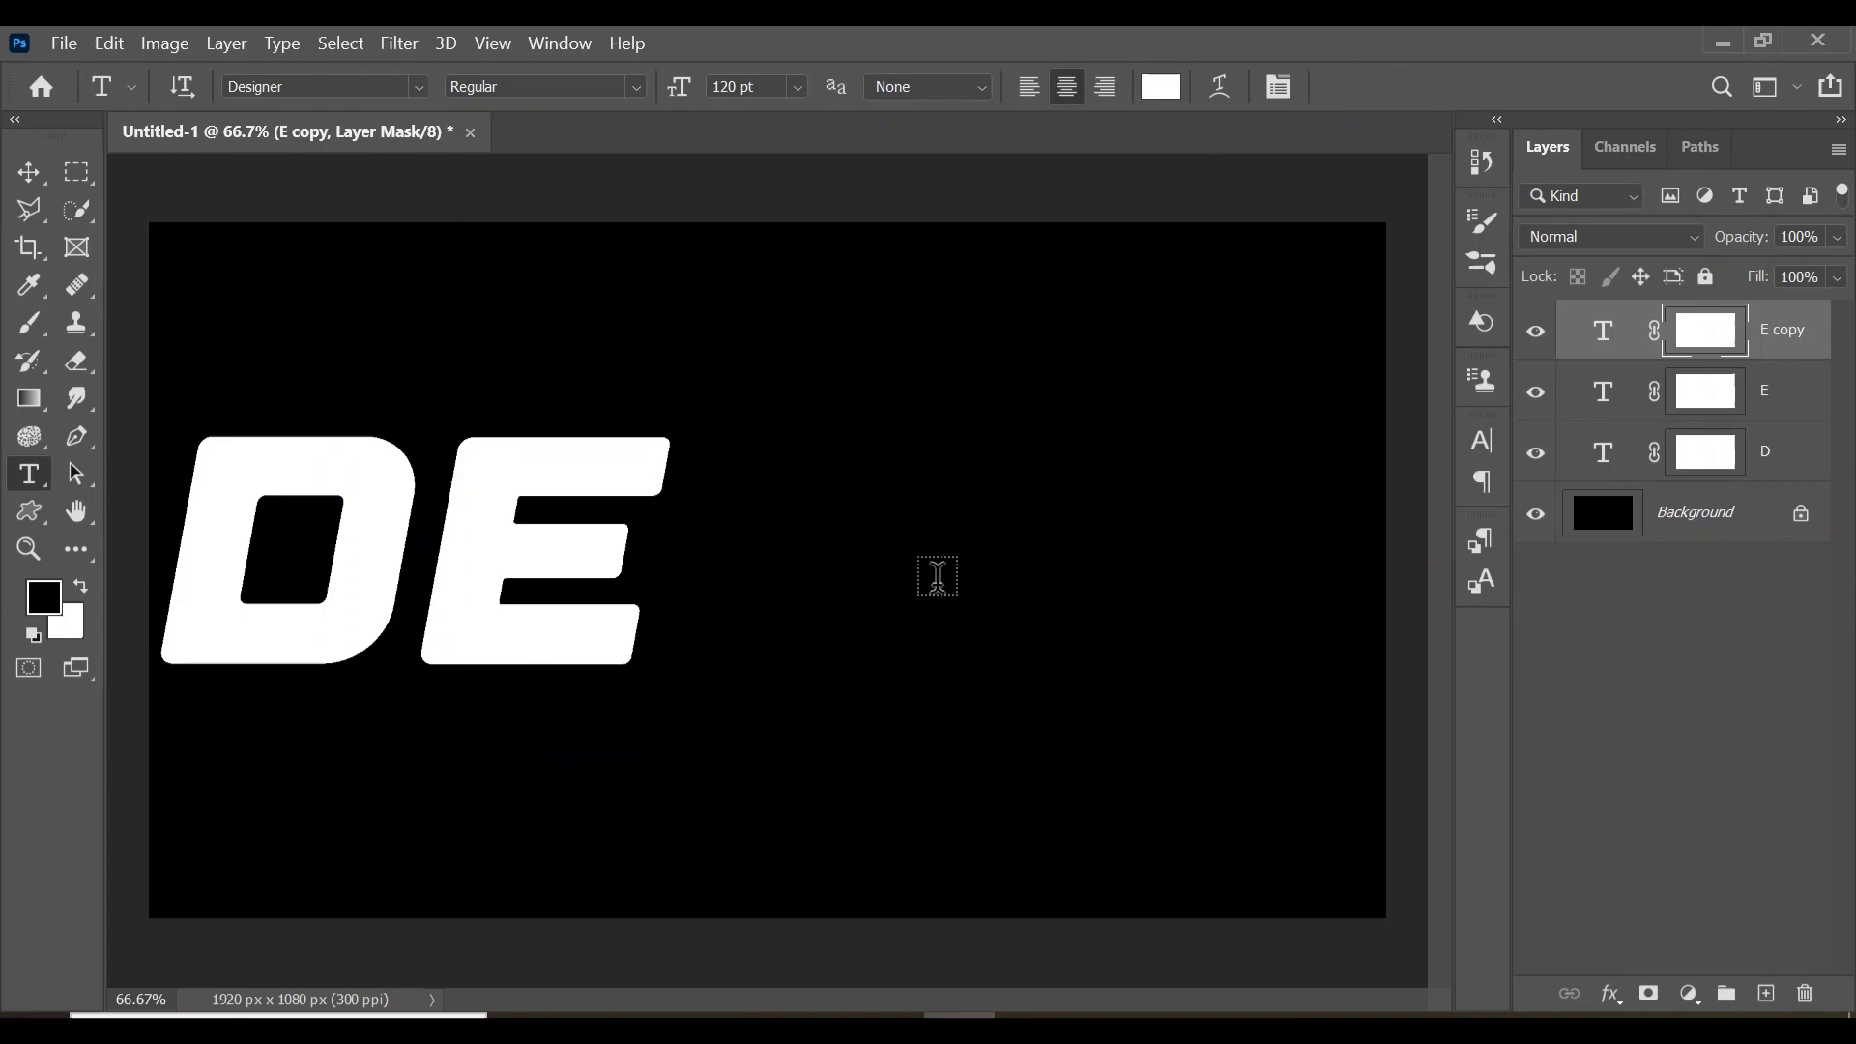
key(ctrl+t)
drag(542, 582, 800, 566)
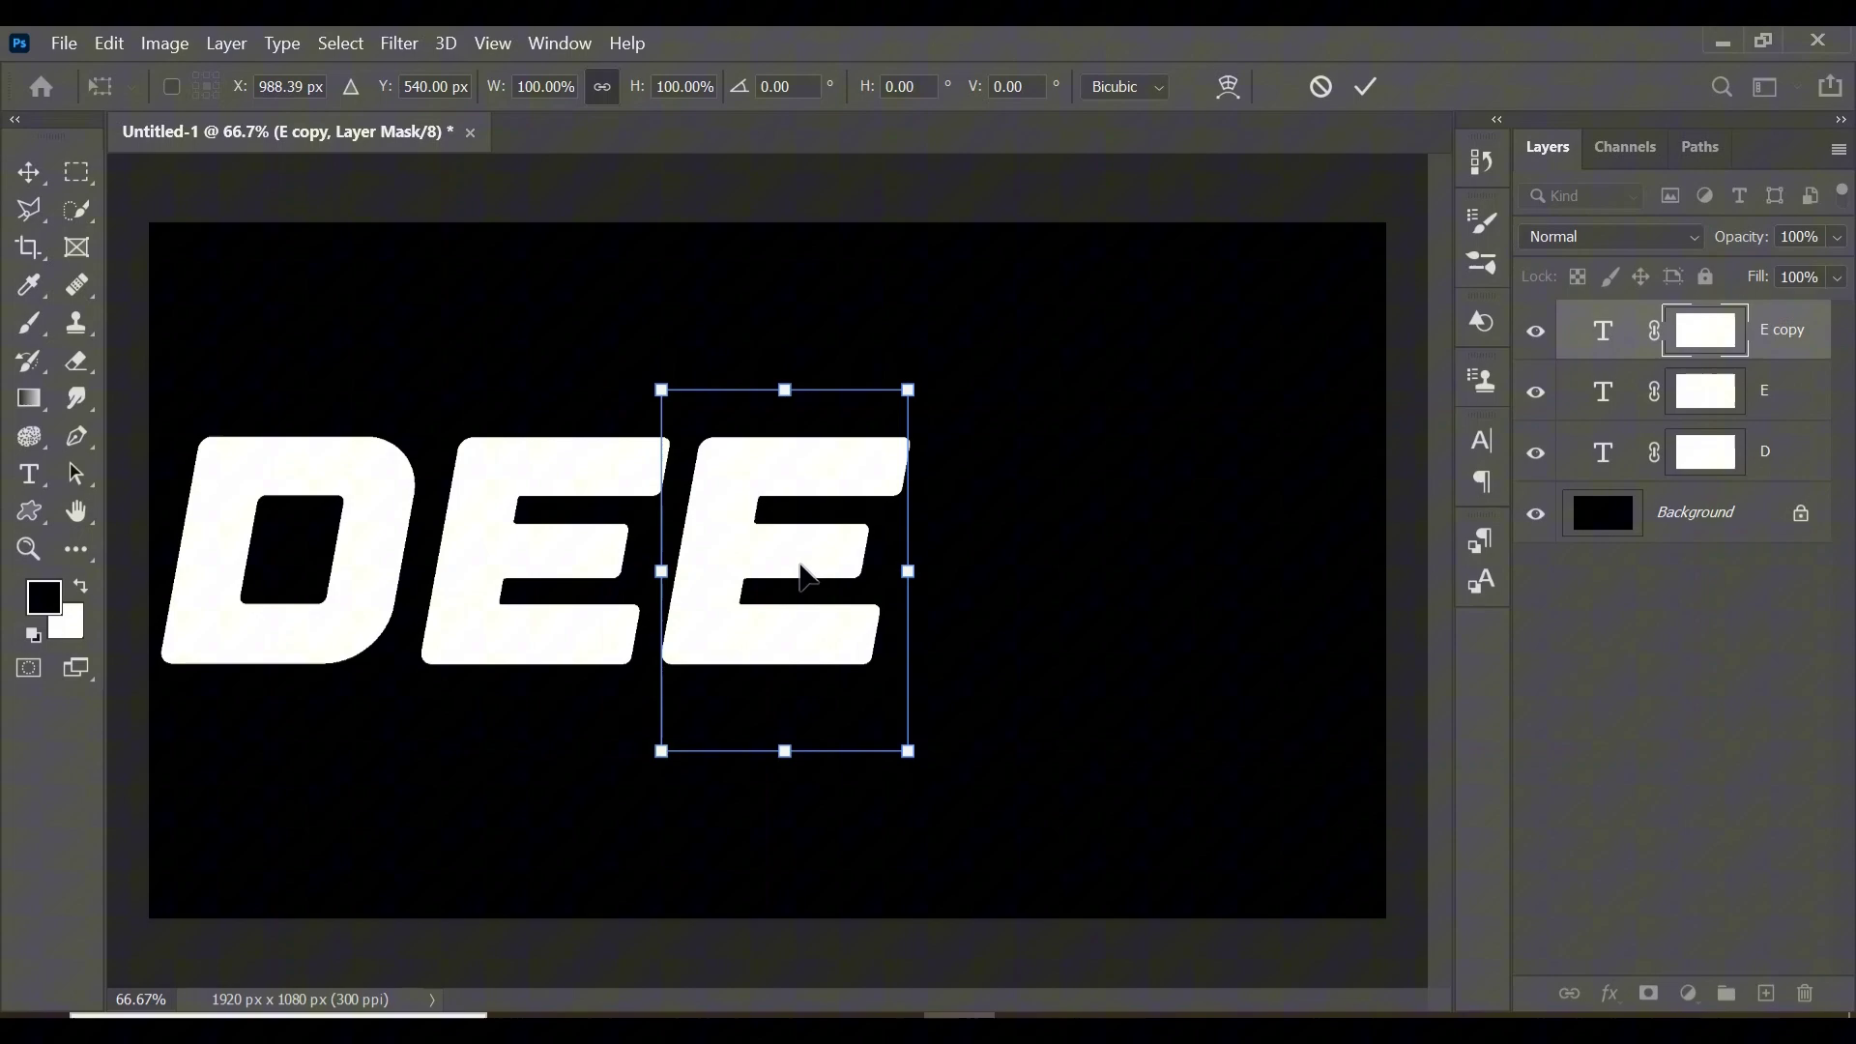
- Retype the E copy as S and commit it
click(1353, 85)
key(t)
click(851, 589)
key(BackSpace)
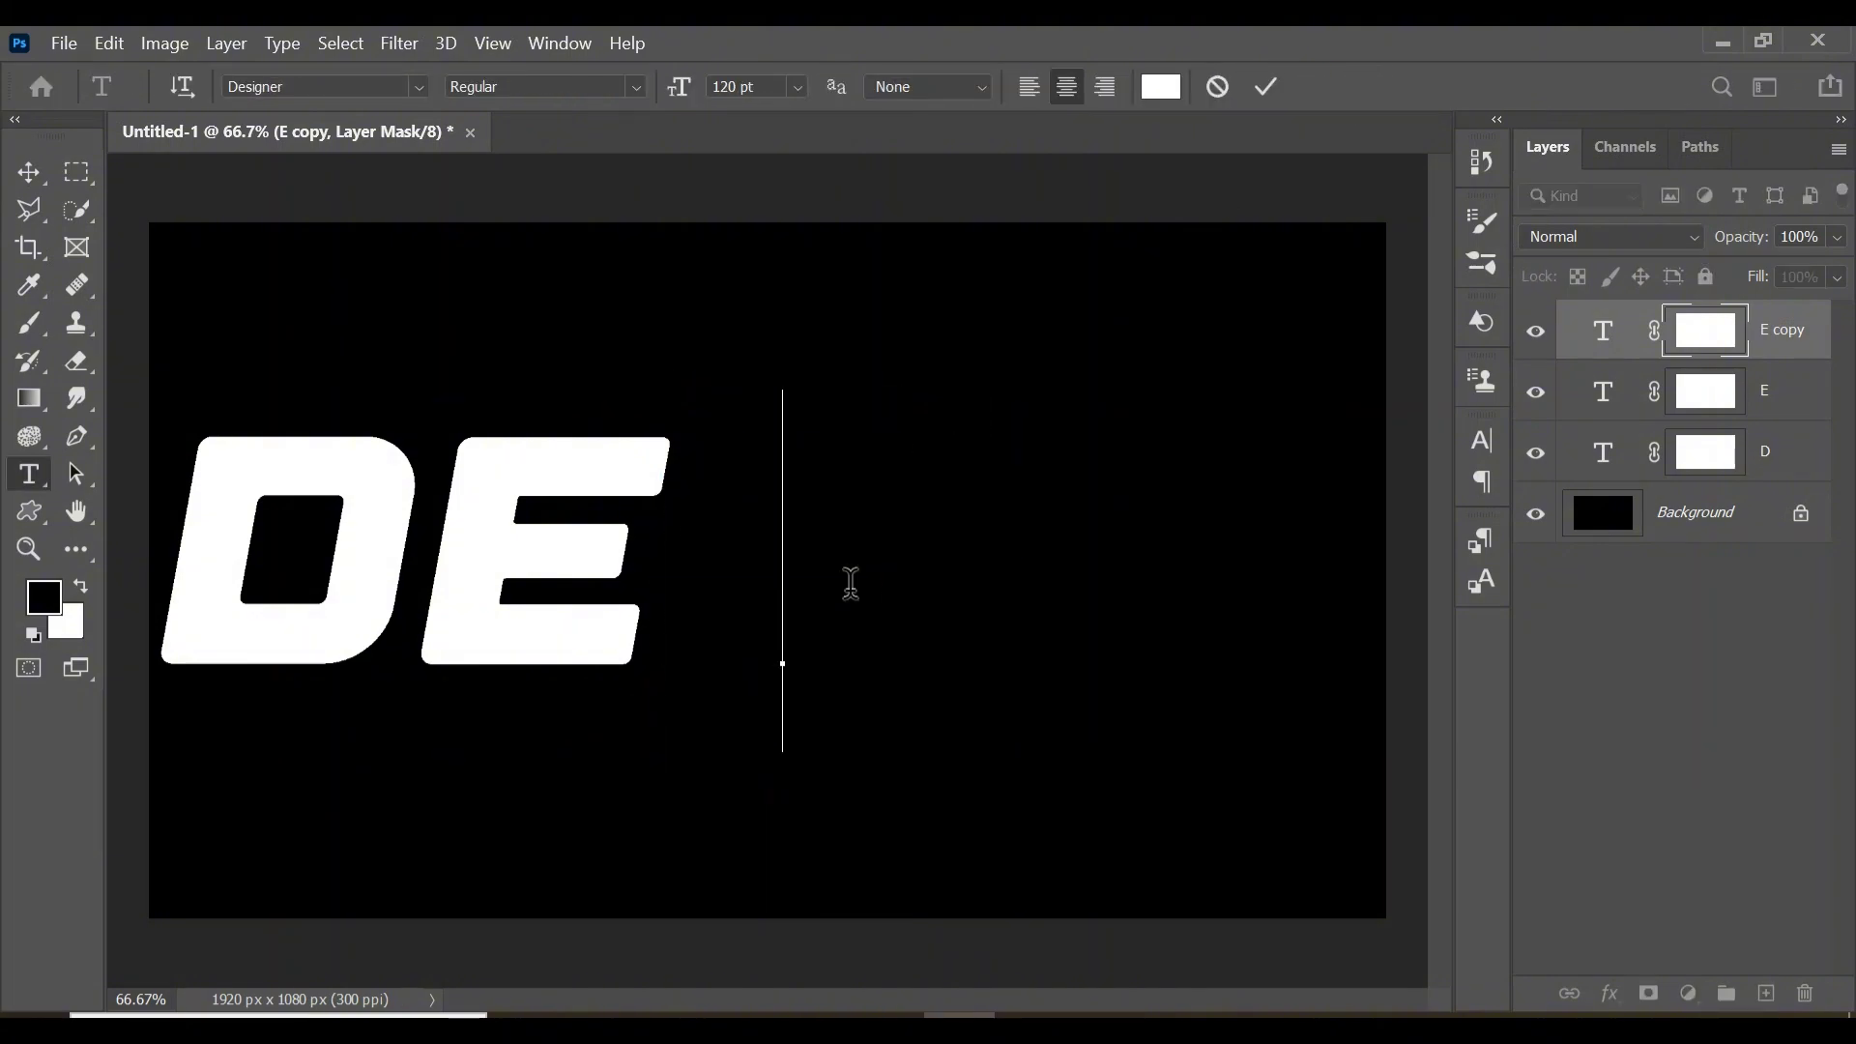
text(S)
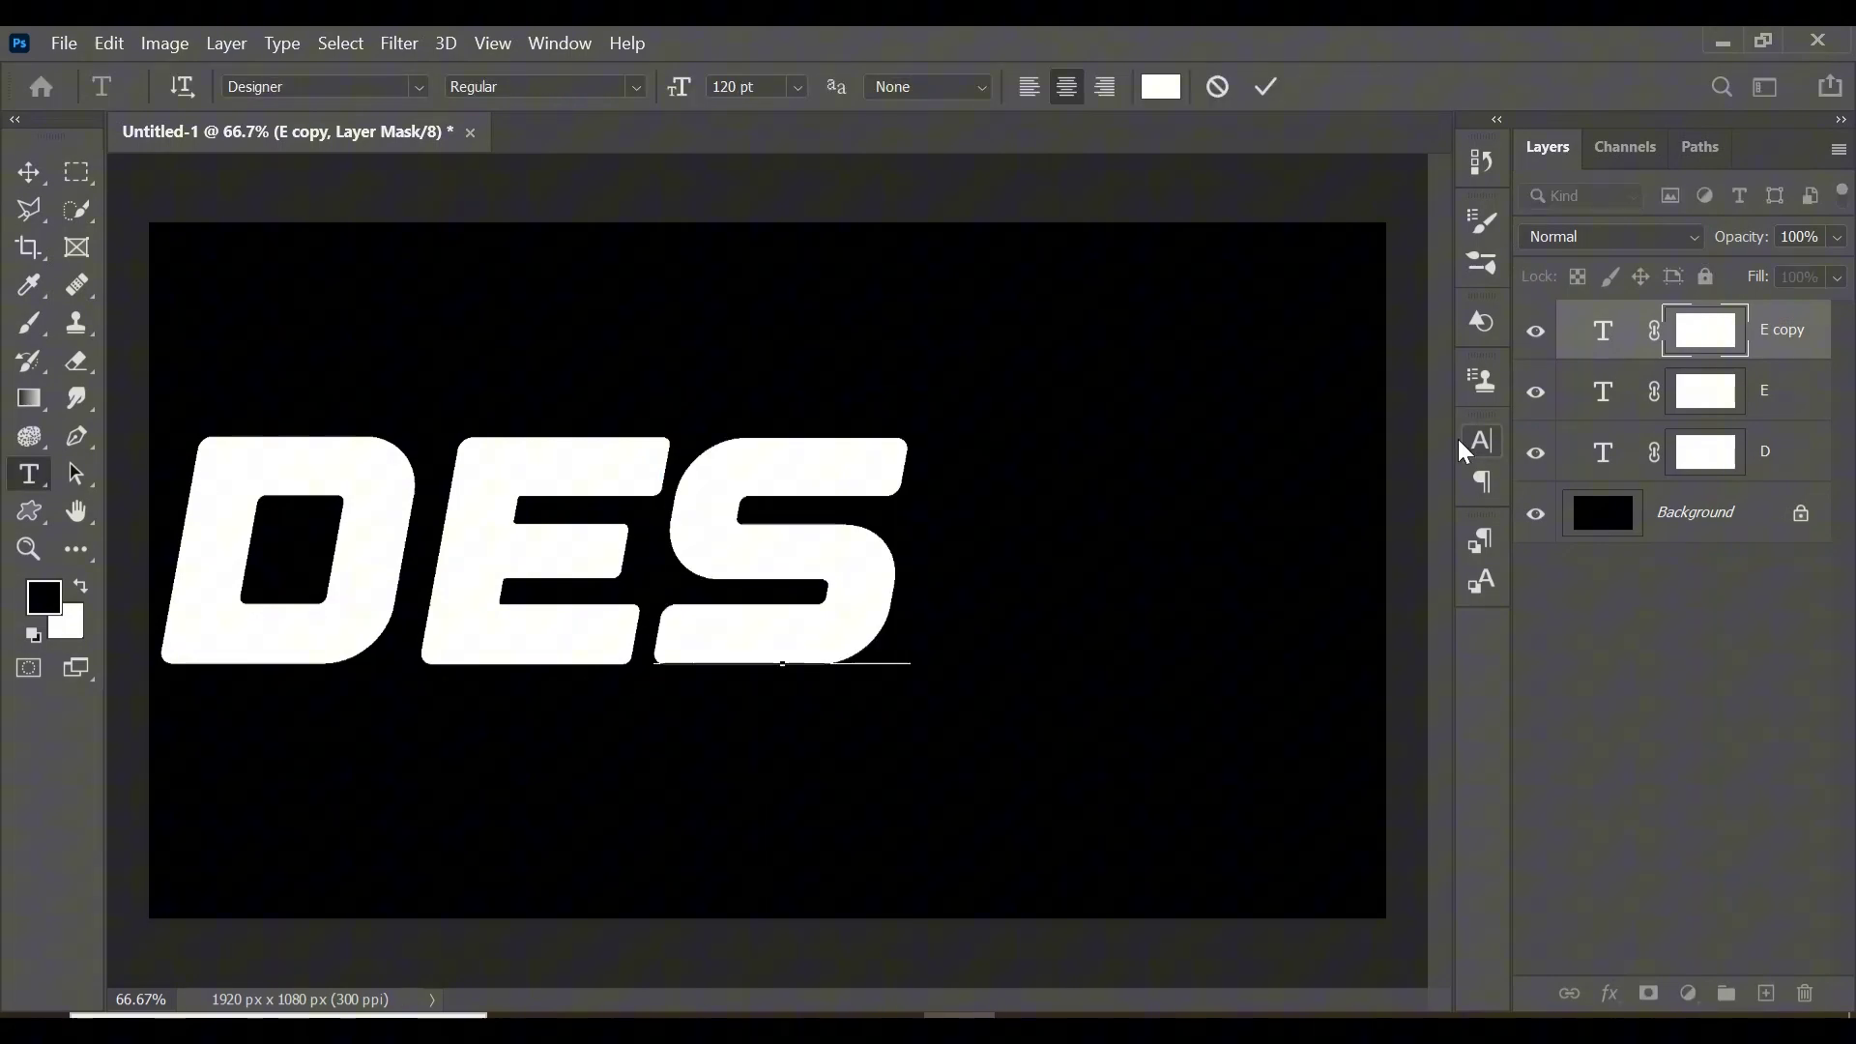
key(ctrl+Return)
- Move a copy of the S right, retype it as I, and place it beside the S
key(ctrl+t)
drag(808, 559, 1052, 566)
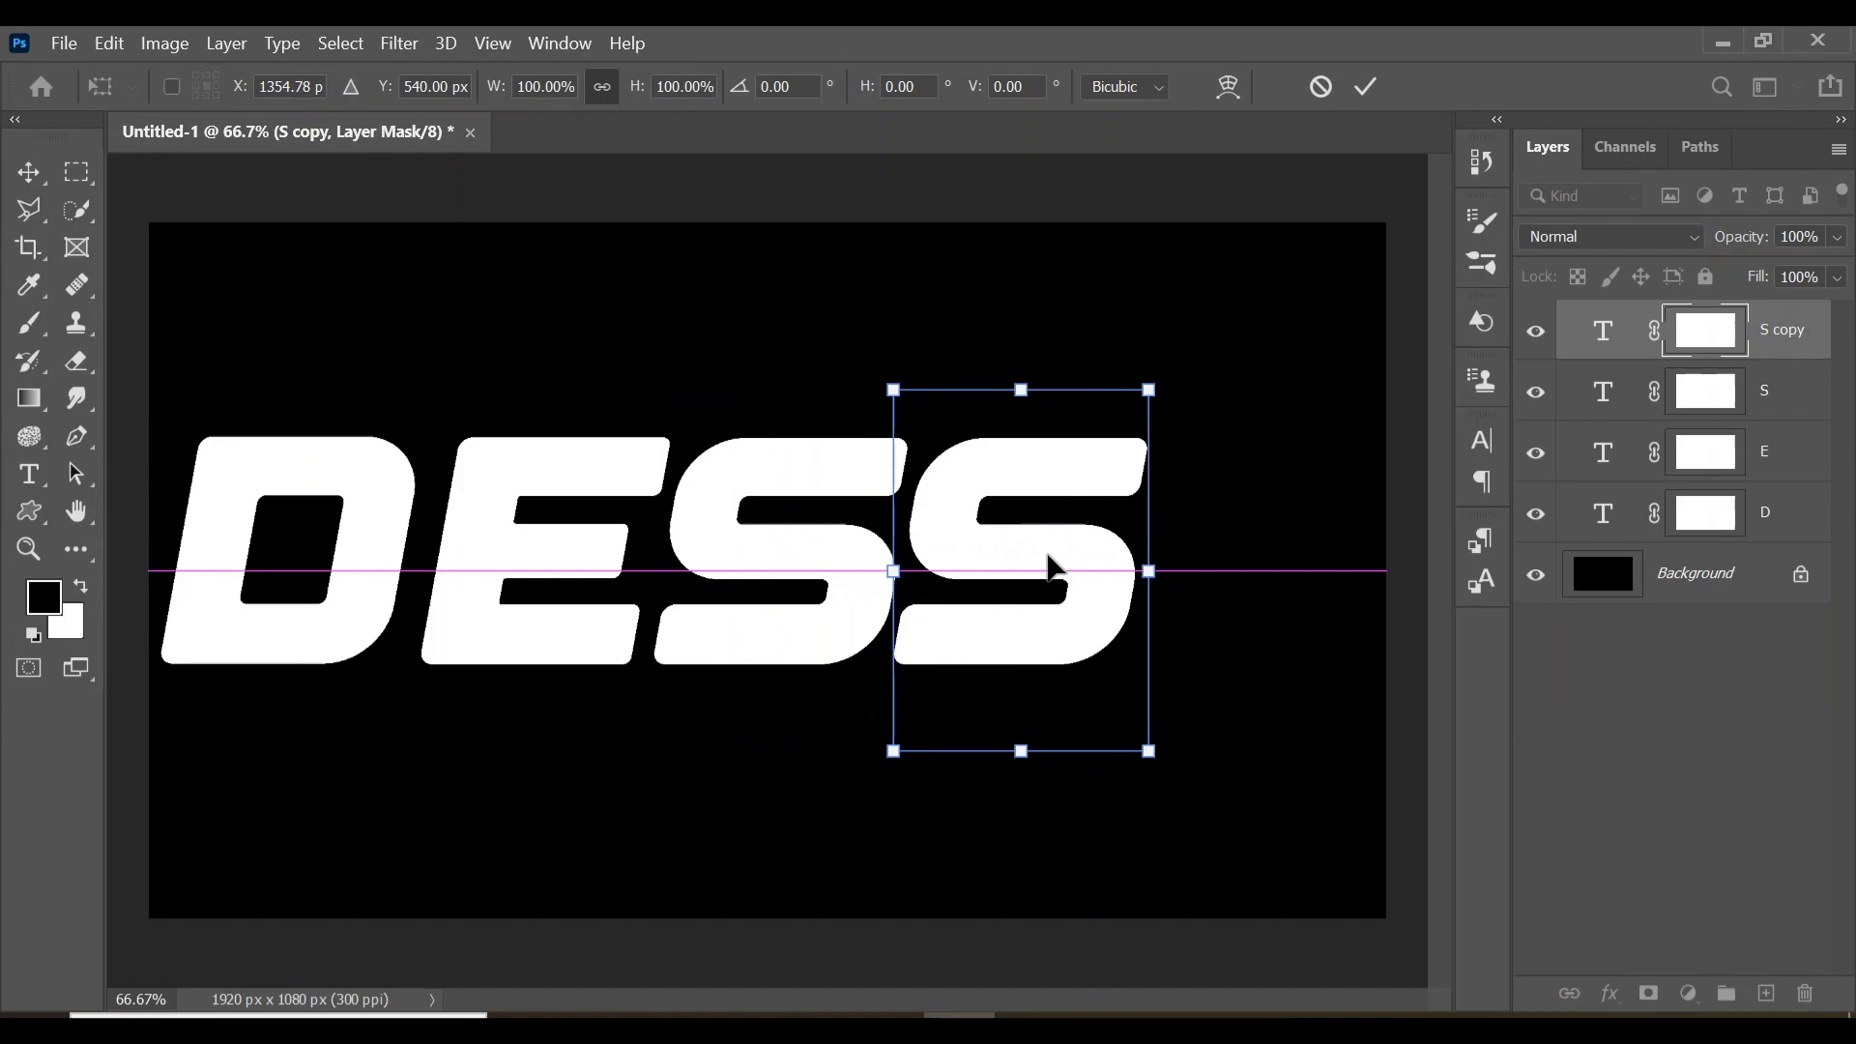
key(Return)
key(t)
click(1161, 580)
key(BackSpace)
text(I)
drag(1128, 689, 1037, 689)
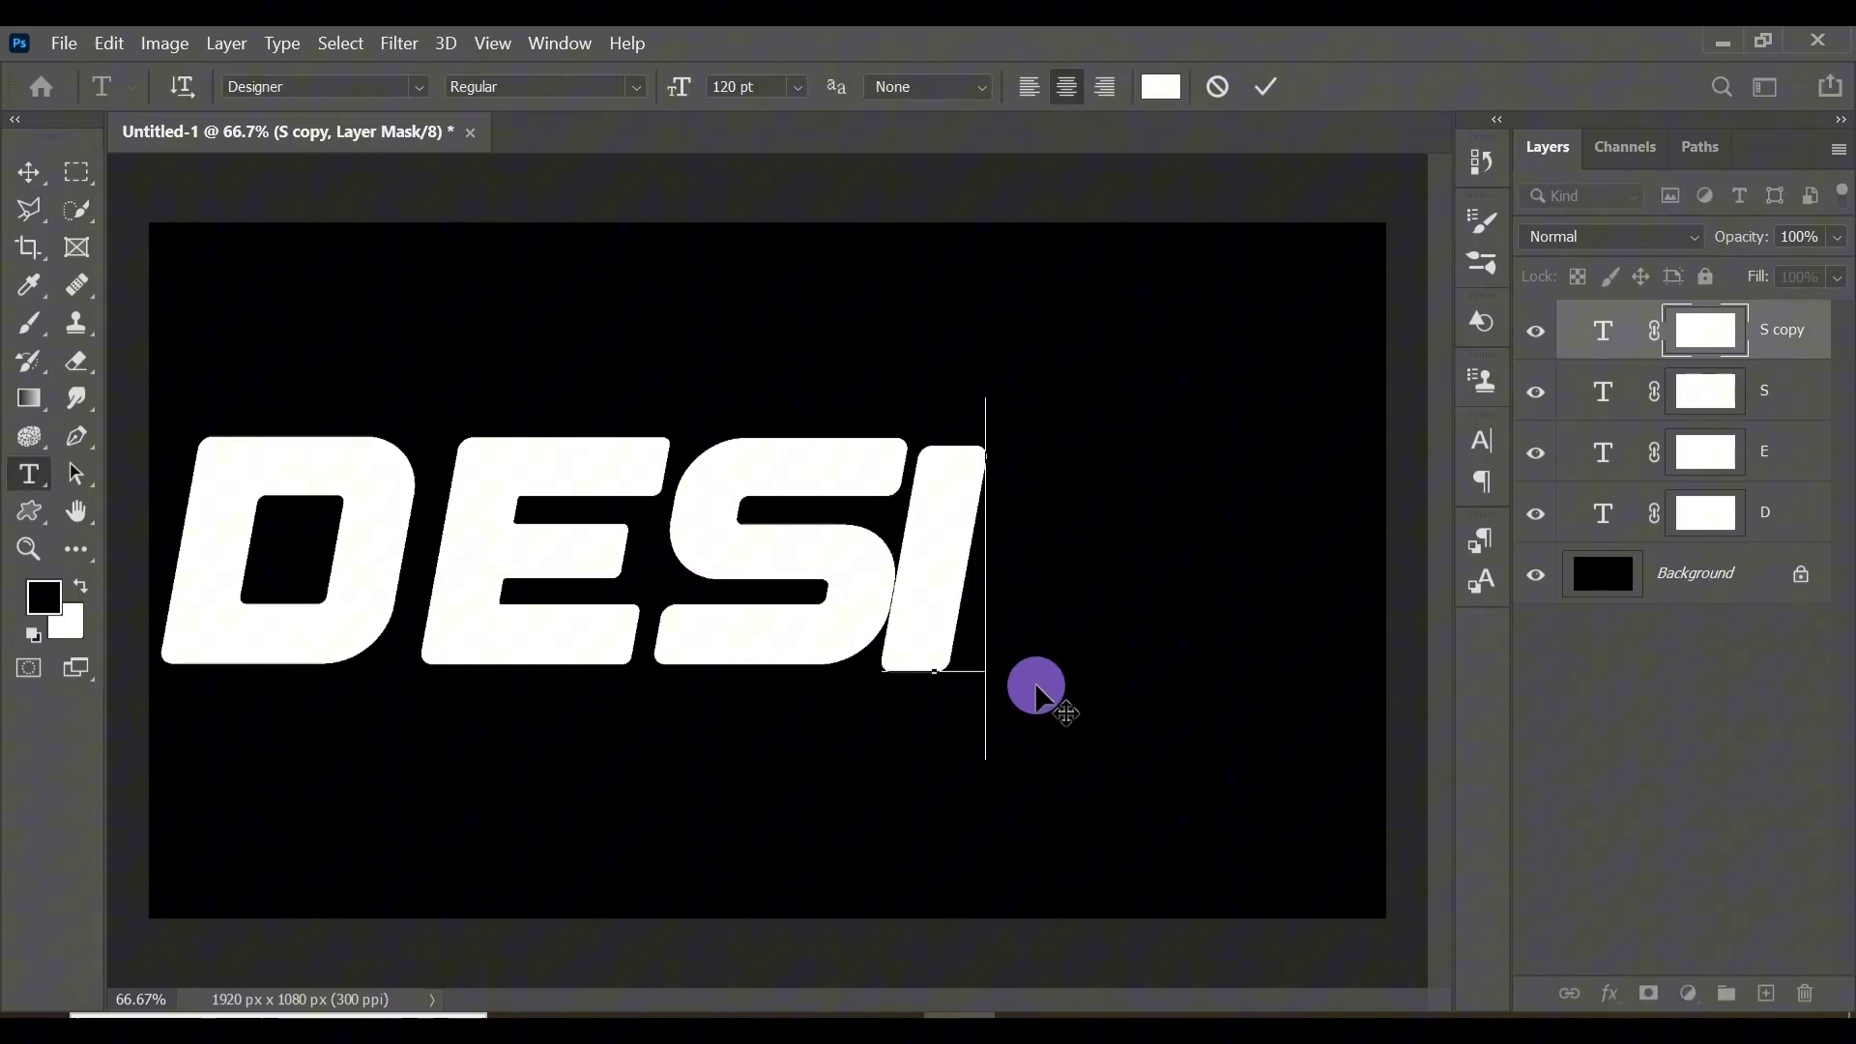
click(1265, 86)
- Duplicate the I, move the copy right, and retype it as G
key(ctrl+j)
key(ctrl+t)
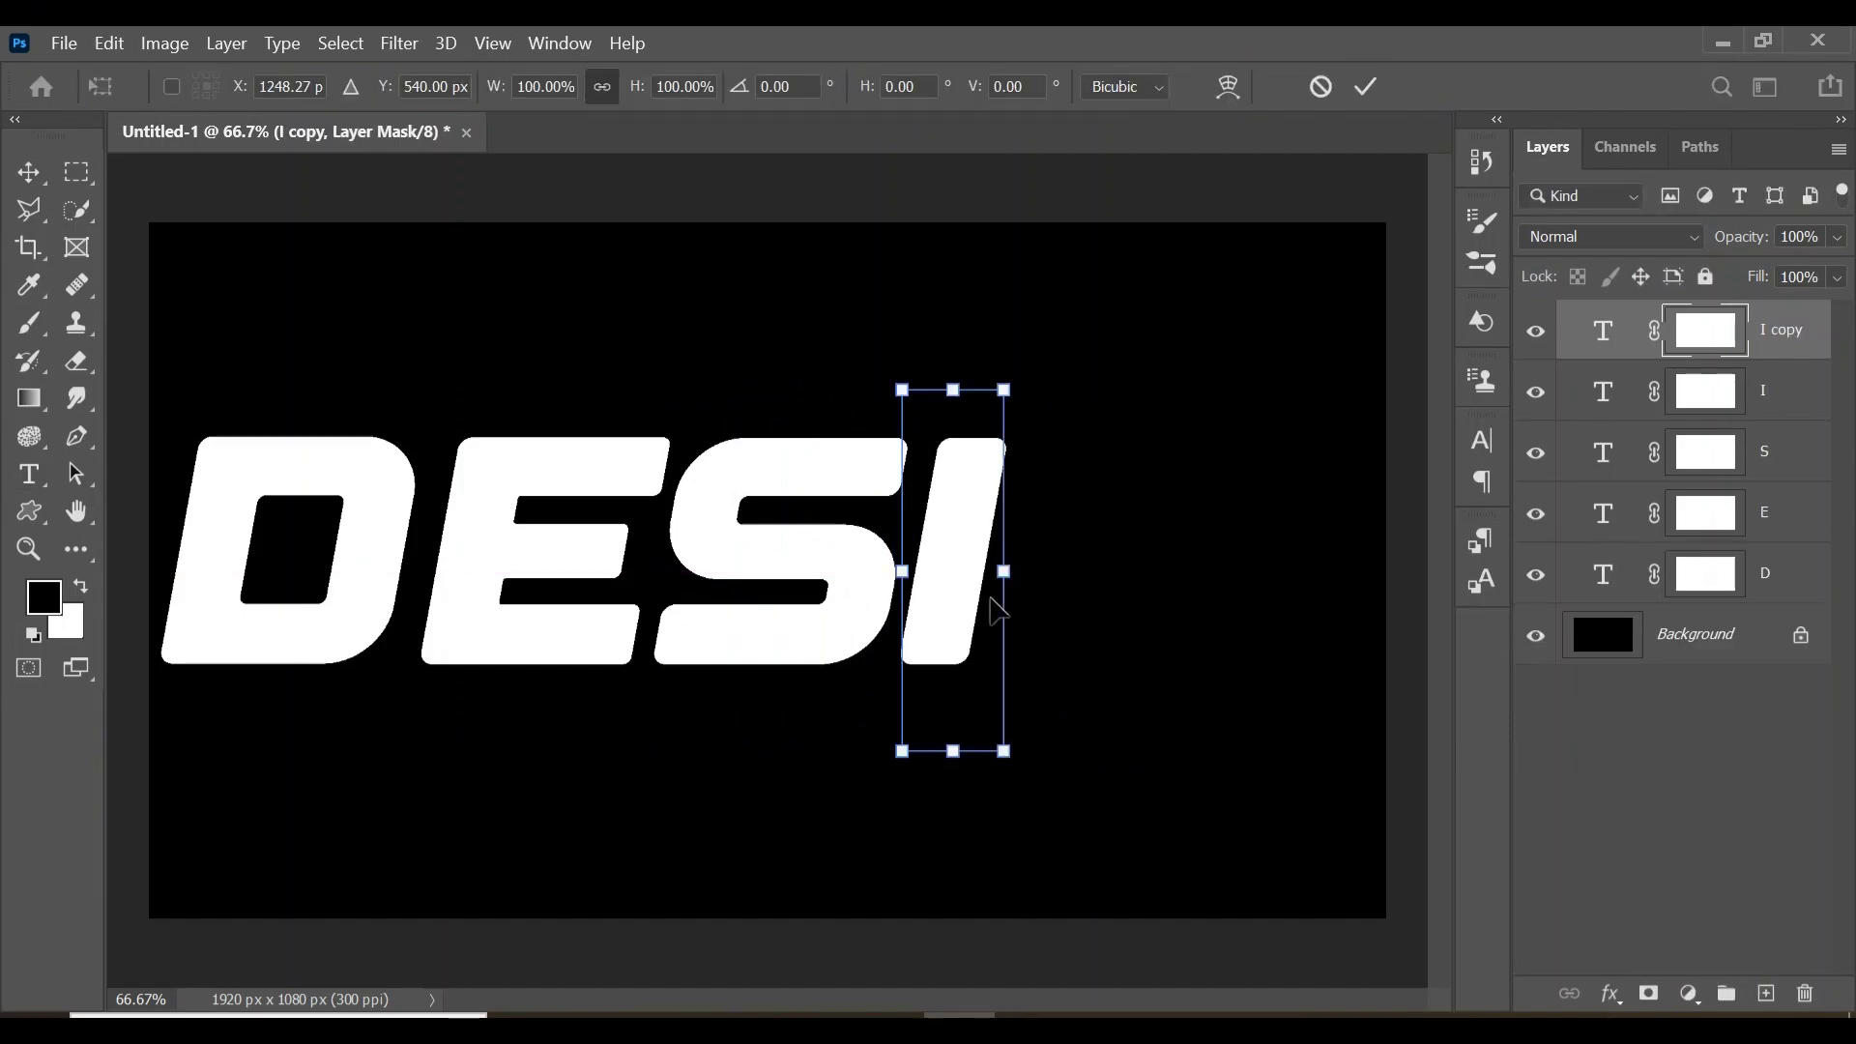
drag(998, 609, 1133, 611)
click(1365, 86)
key(t)
click(1103, 531)
key(BackSpace)
text(G)
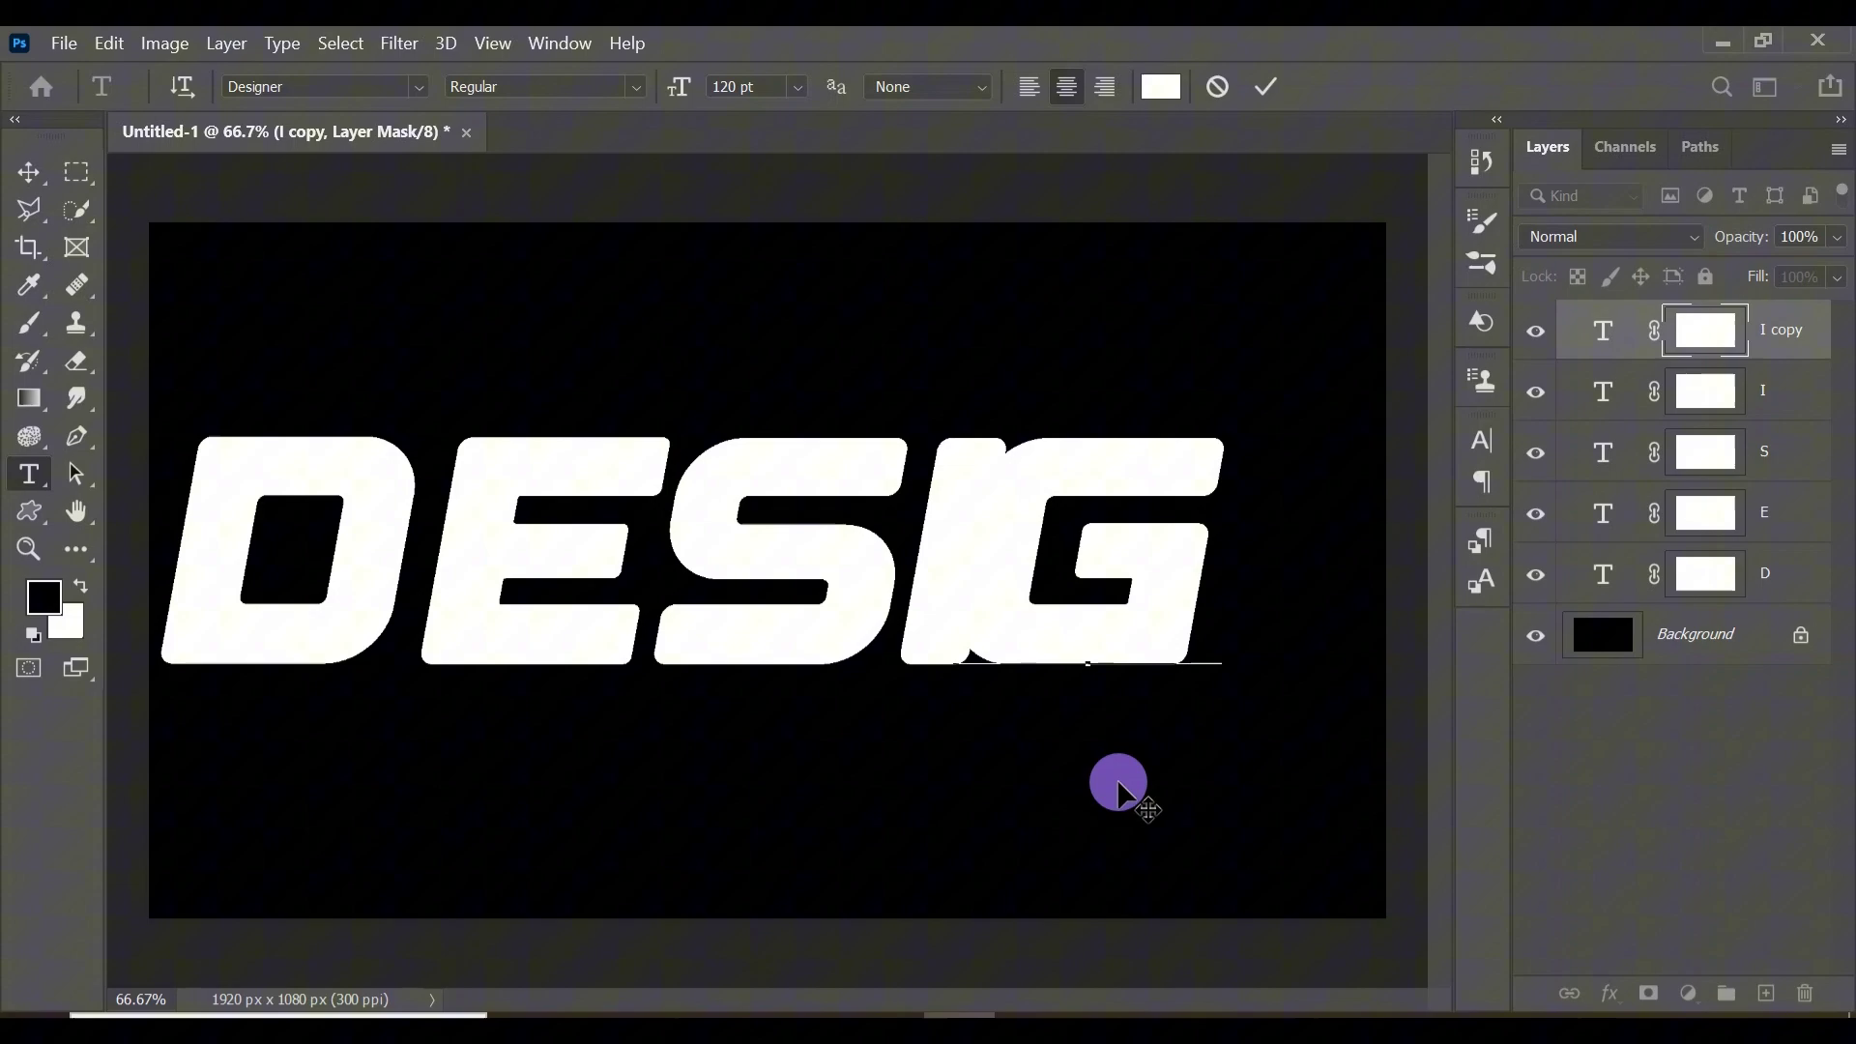
drag(1119, 793, 1202, 795)
click(1265, 86)
- Duplicate the G, move the copy below DESIG, and retype it as N
key(ctrl+j)
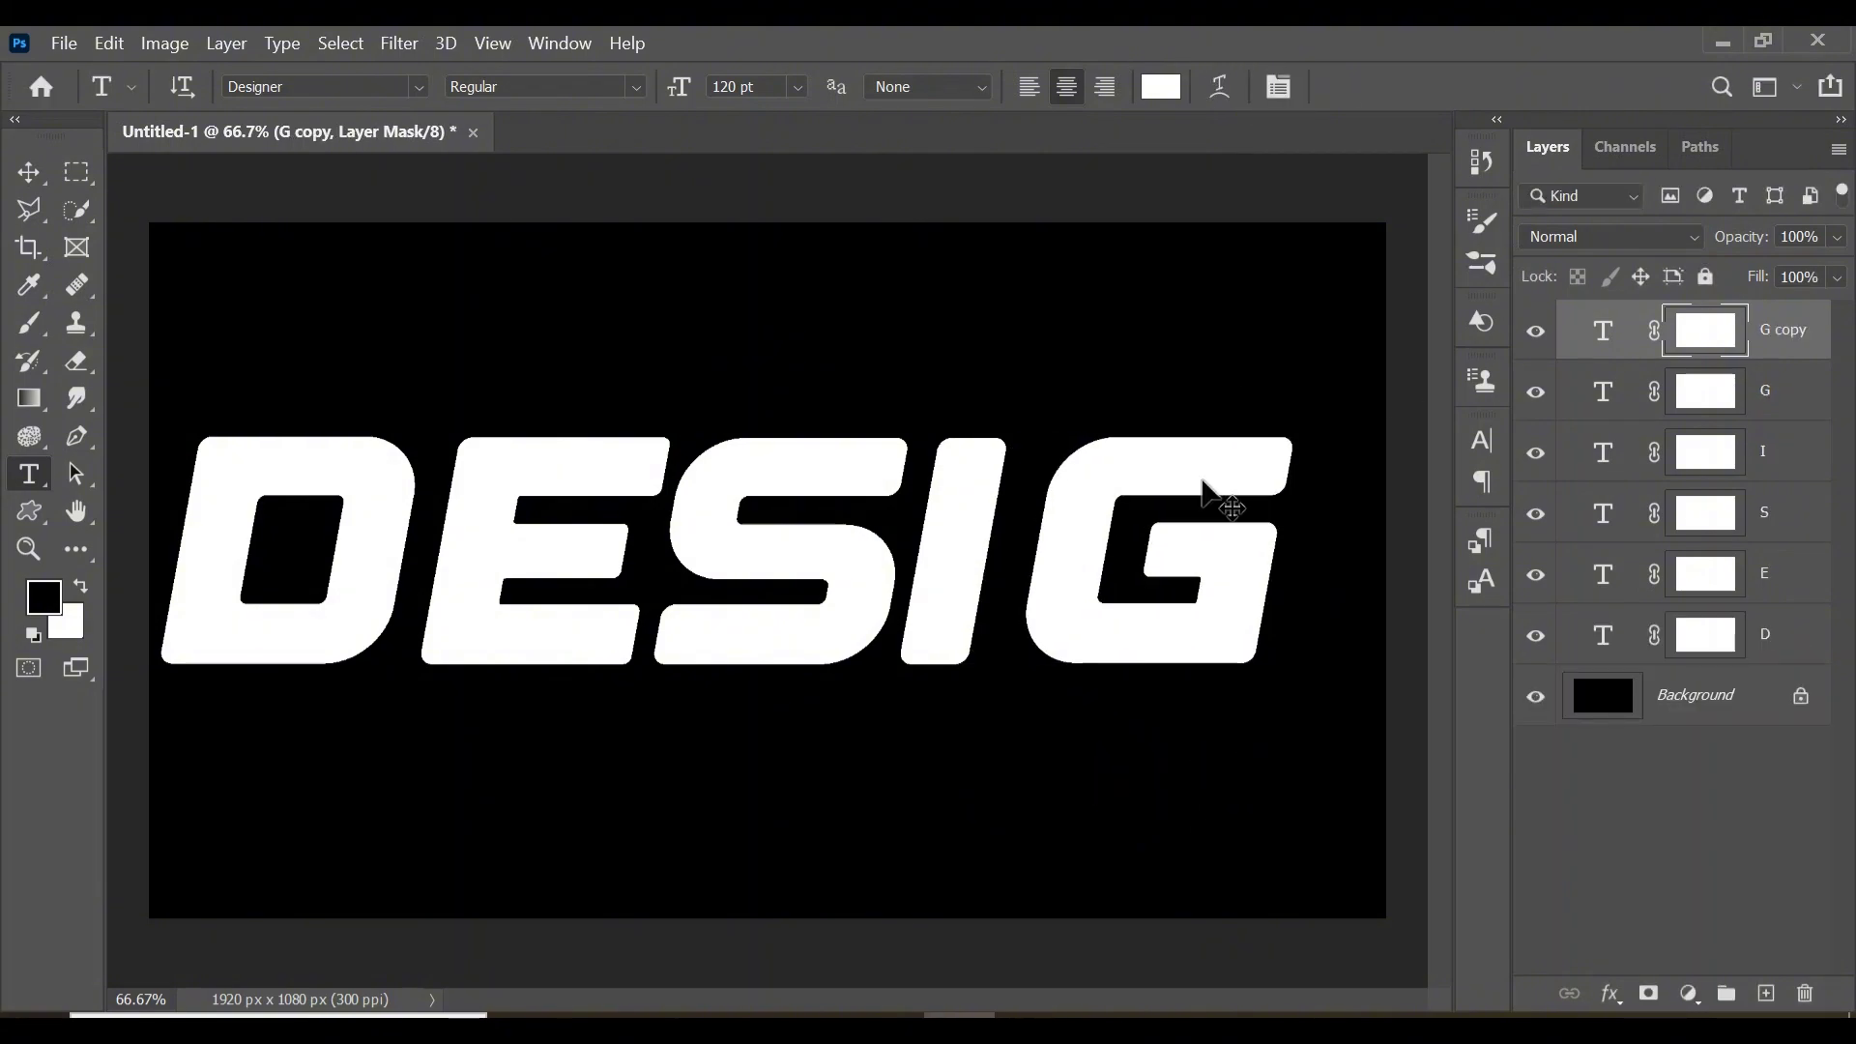
drag(1202, 495, 1192, 800)
click(1244, 774)
key(BackSpace)
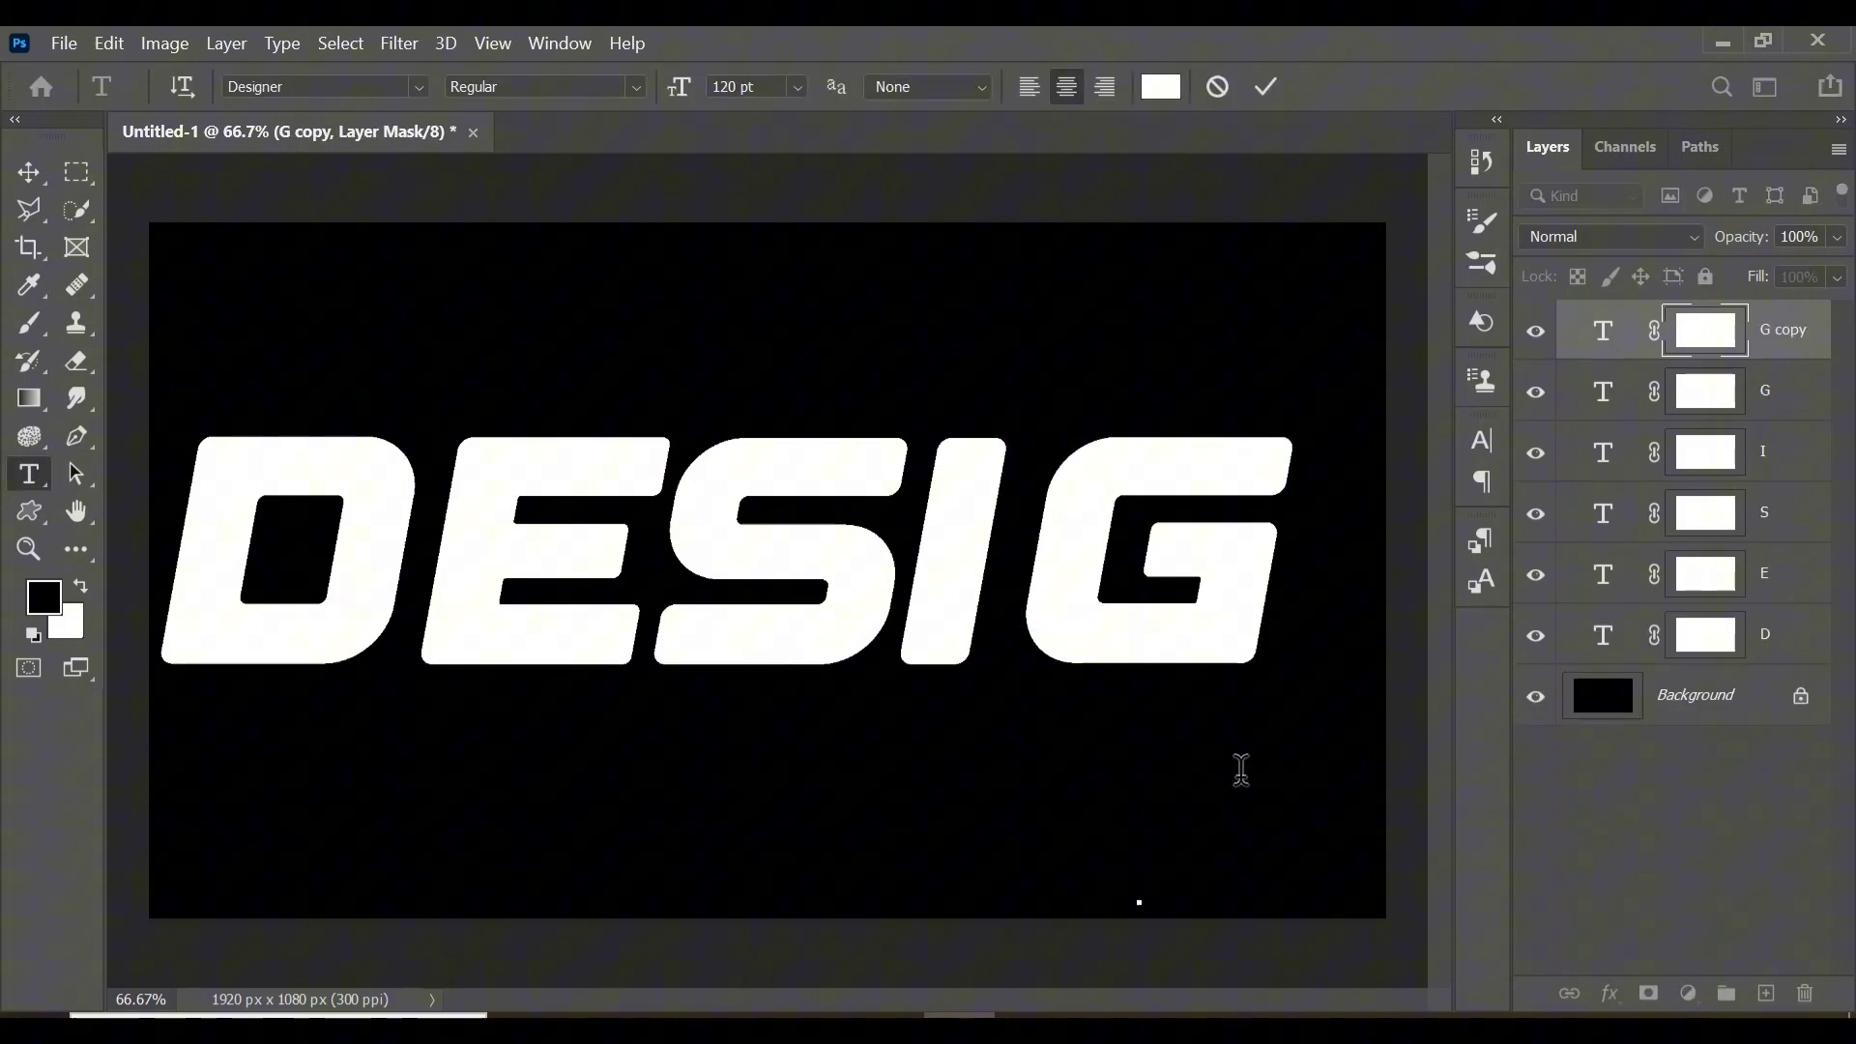
text(N)
click(1266, 86)
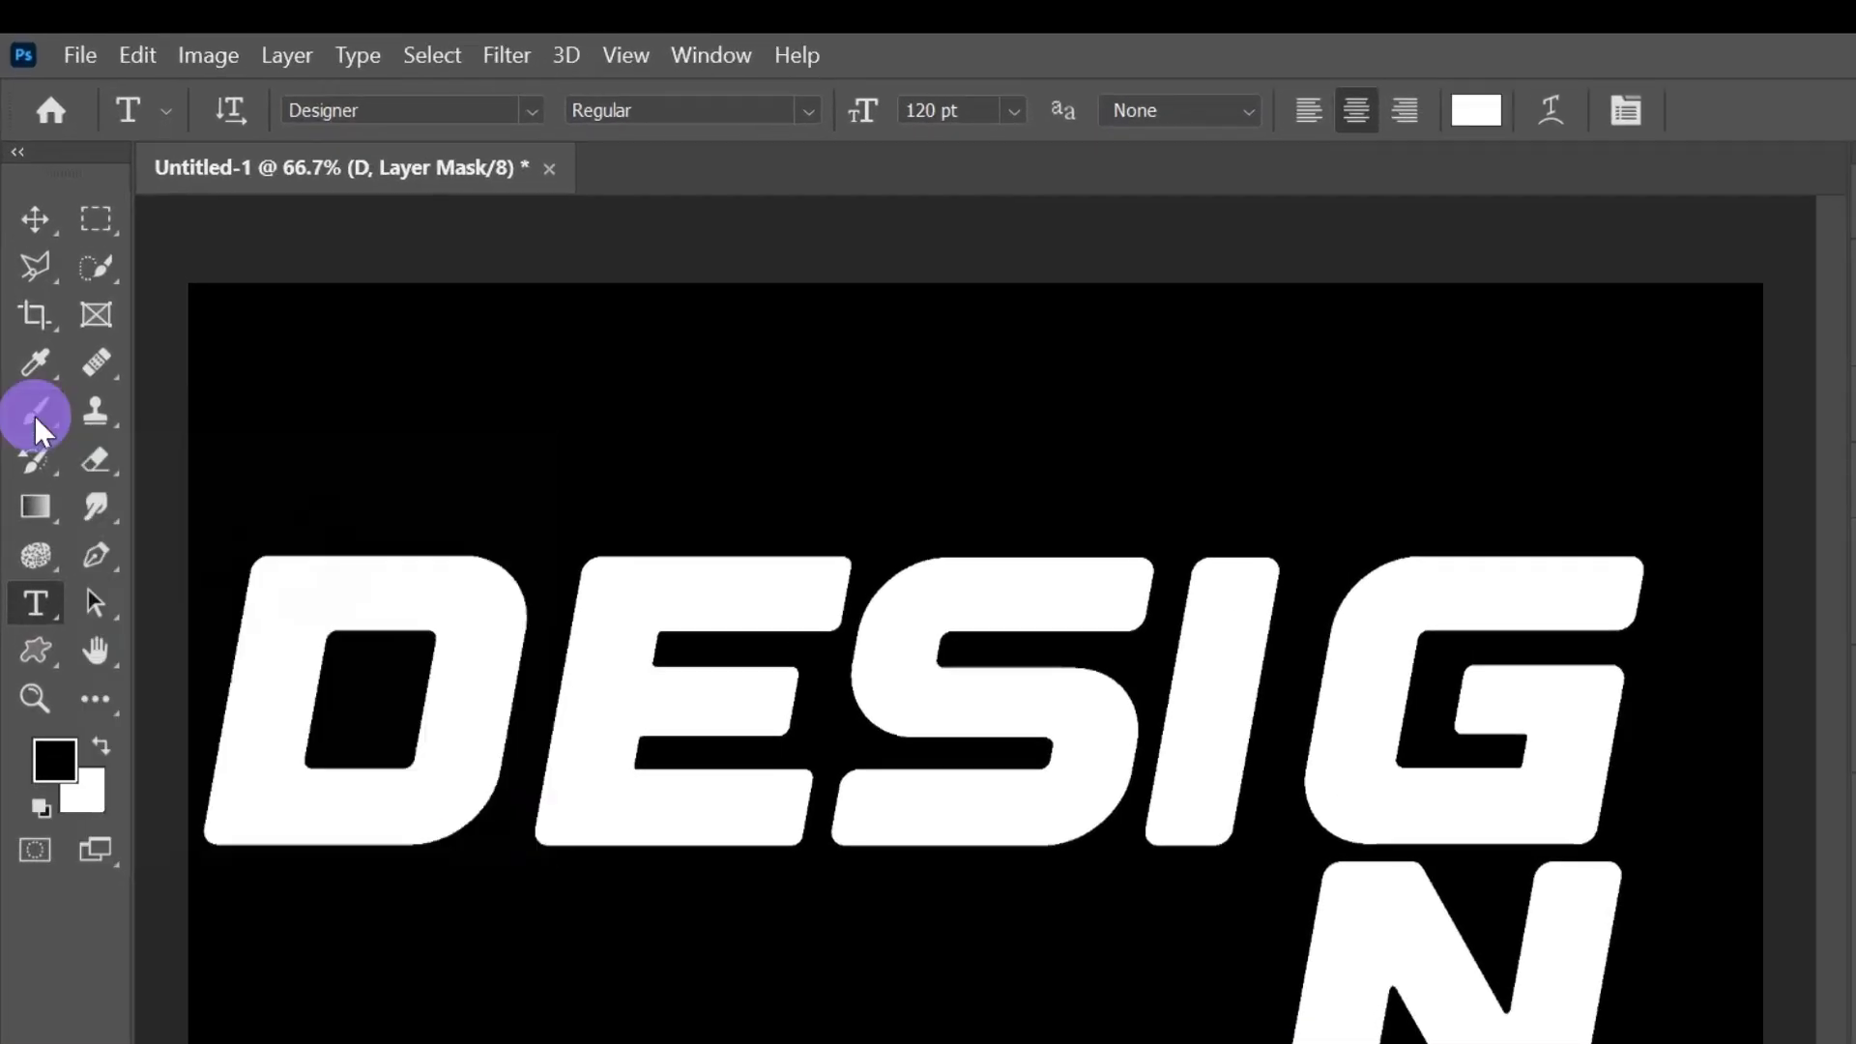
- Paint a soft black 400 px brush stroke down the right side of the D's mask
click(35, 415)
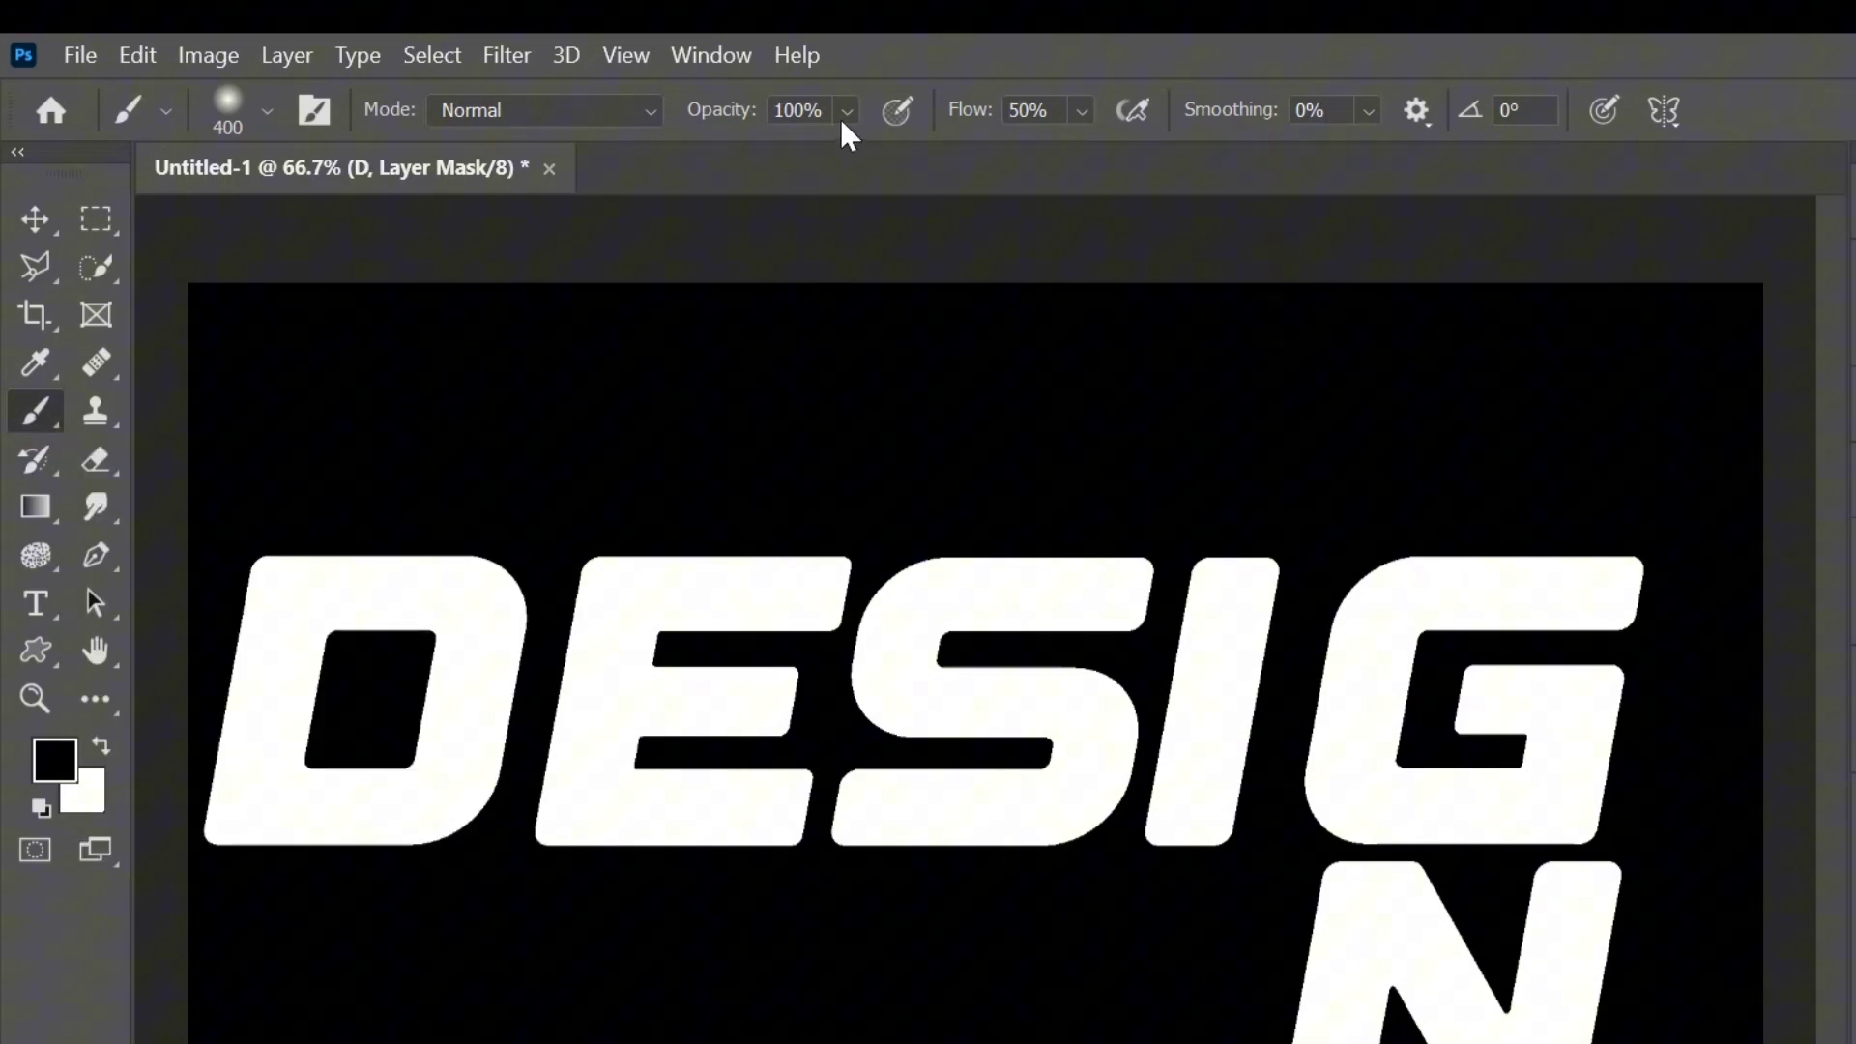
click(263, 108)
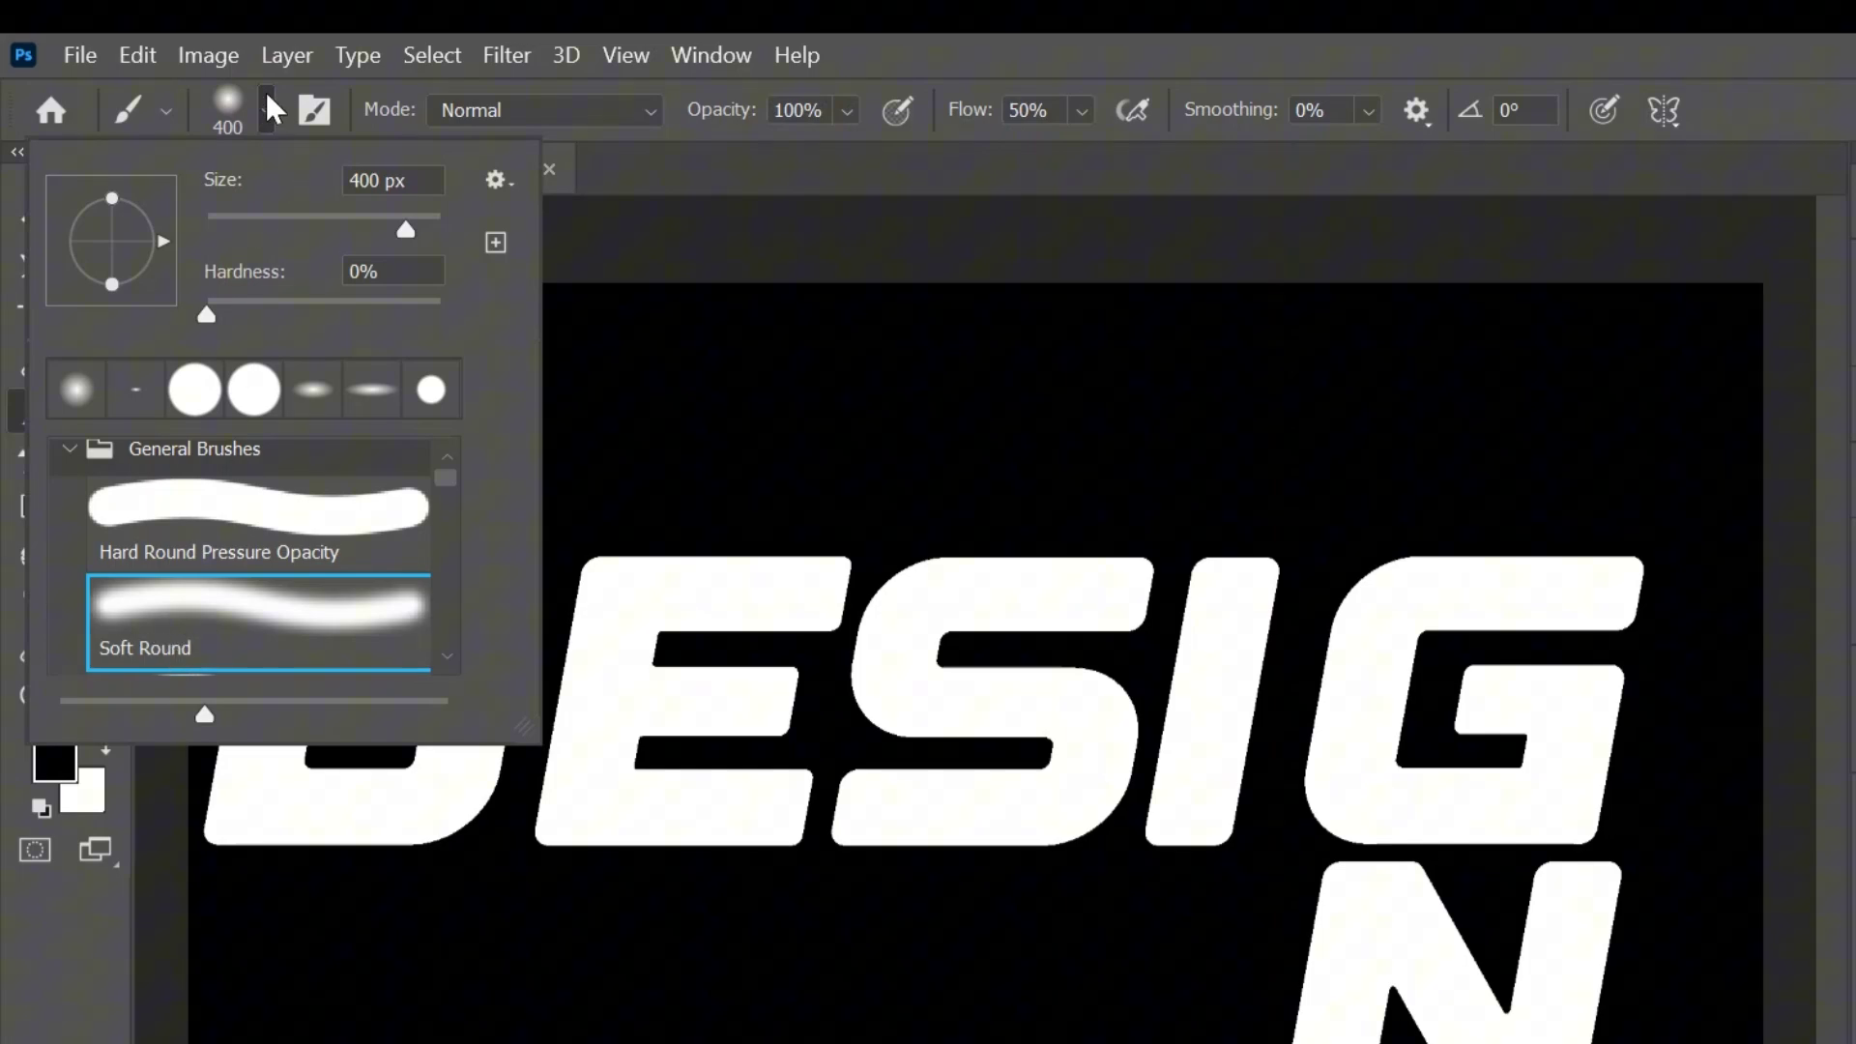
click(266, 97)
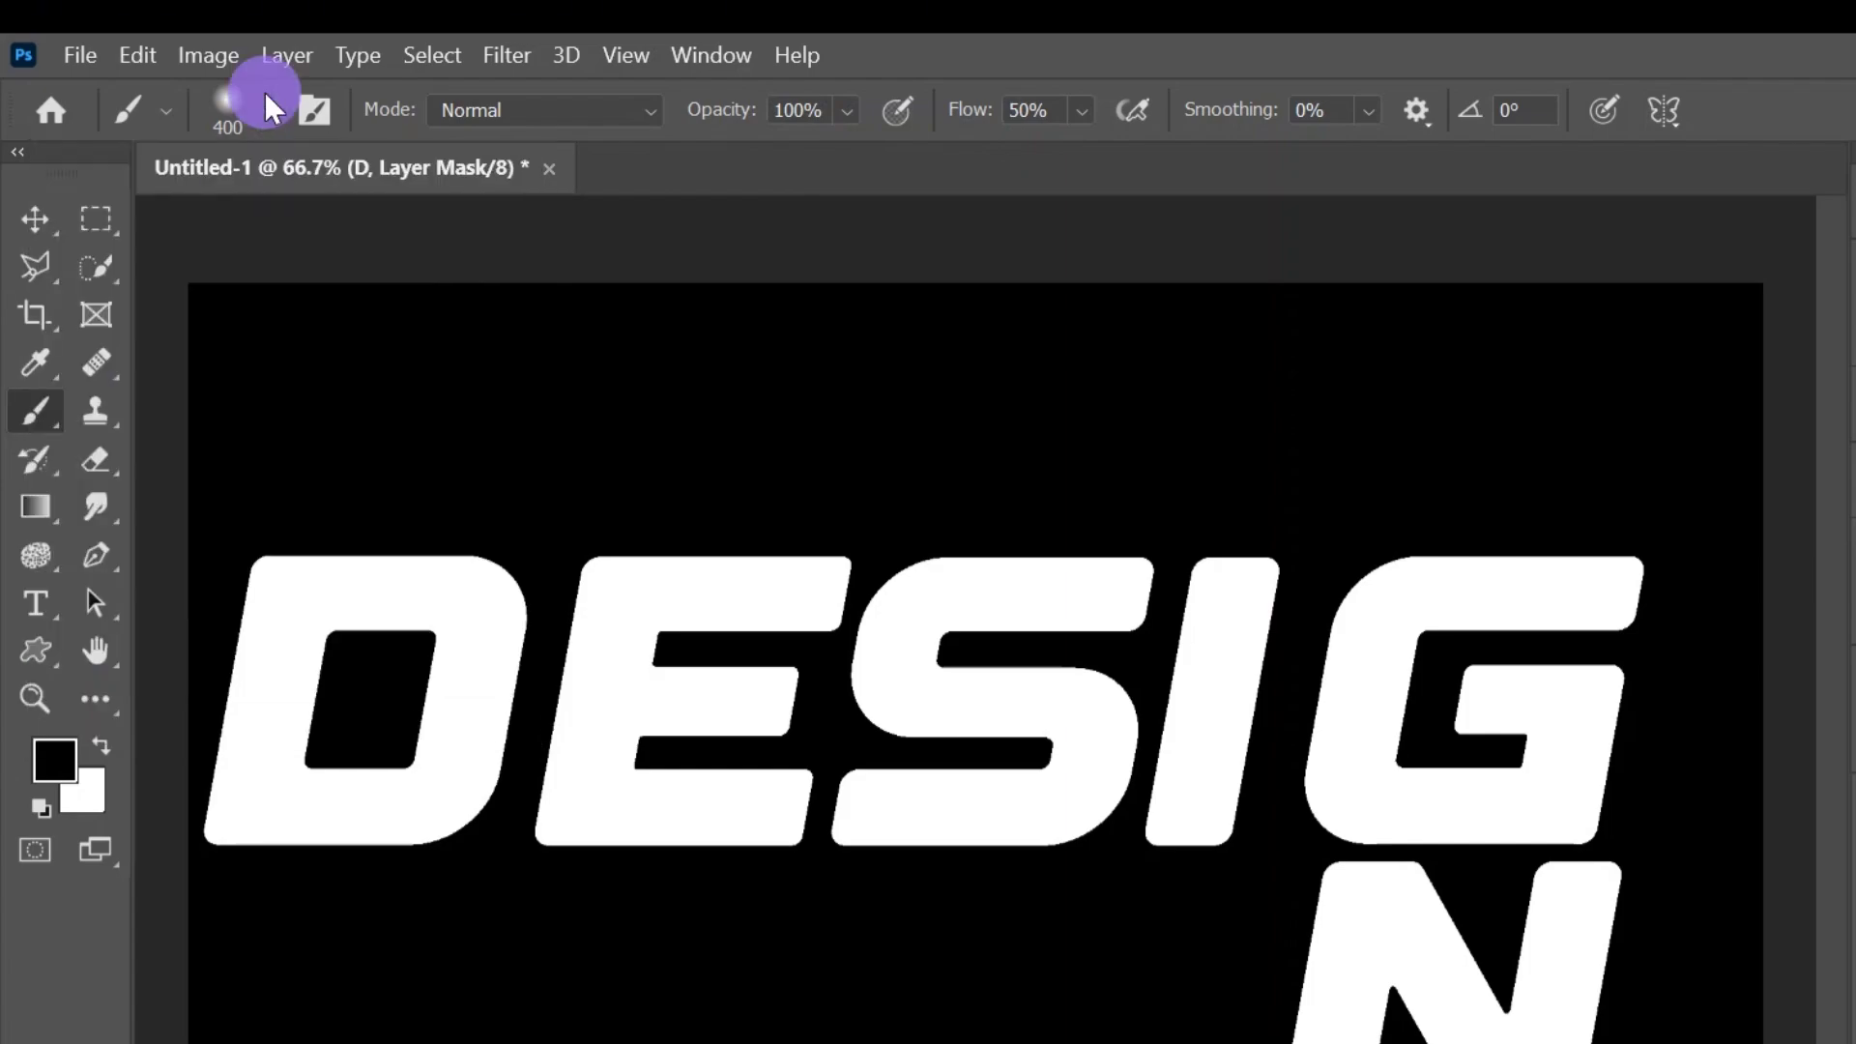
click(101, 746)
click(100, 747)
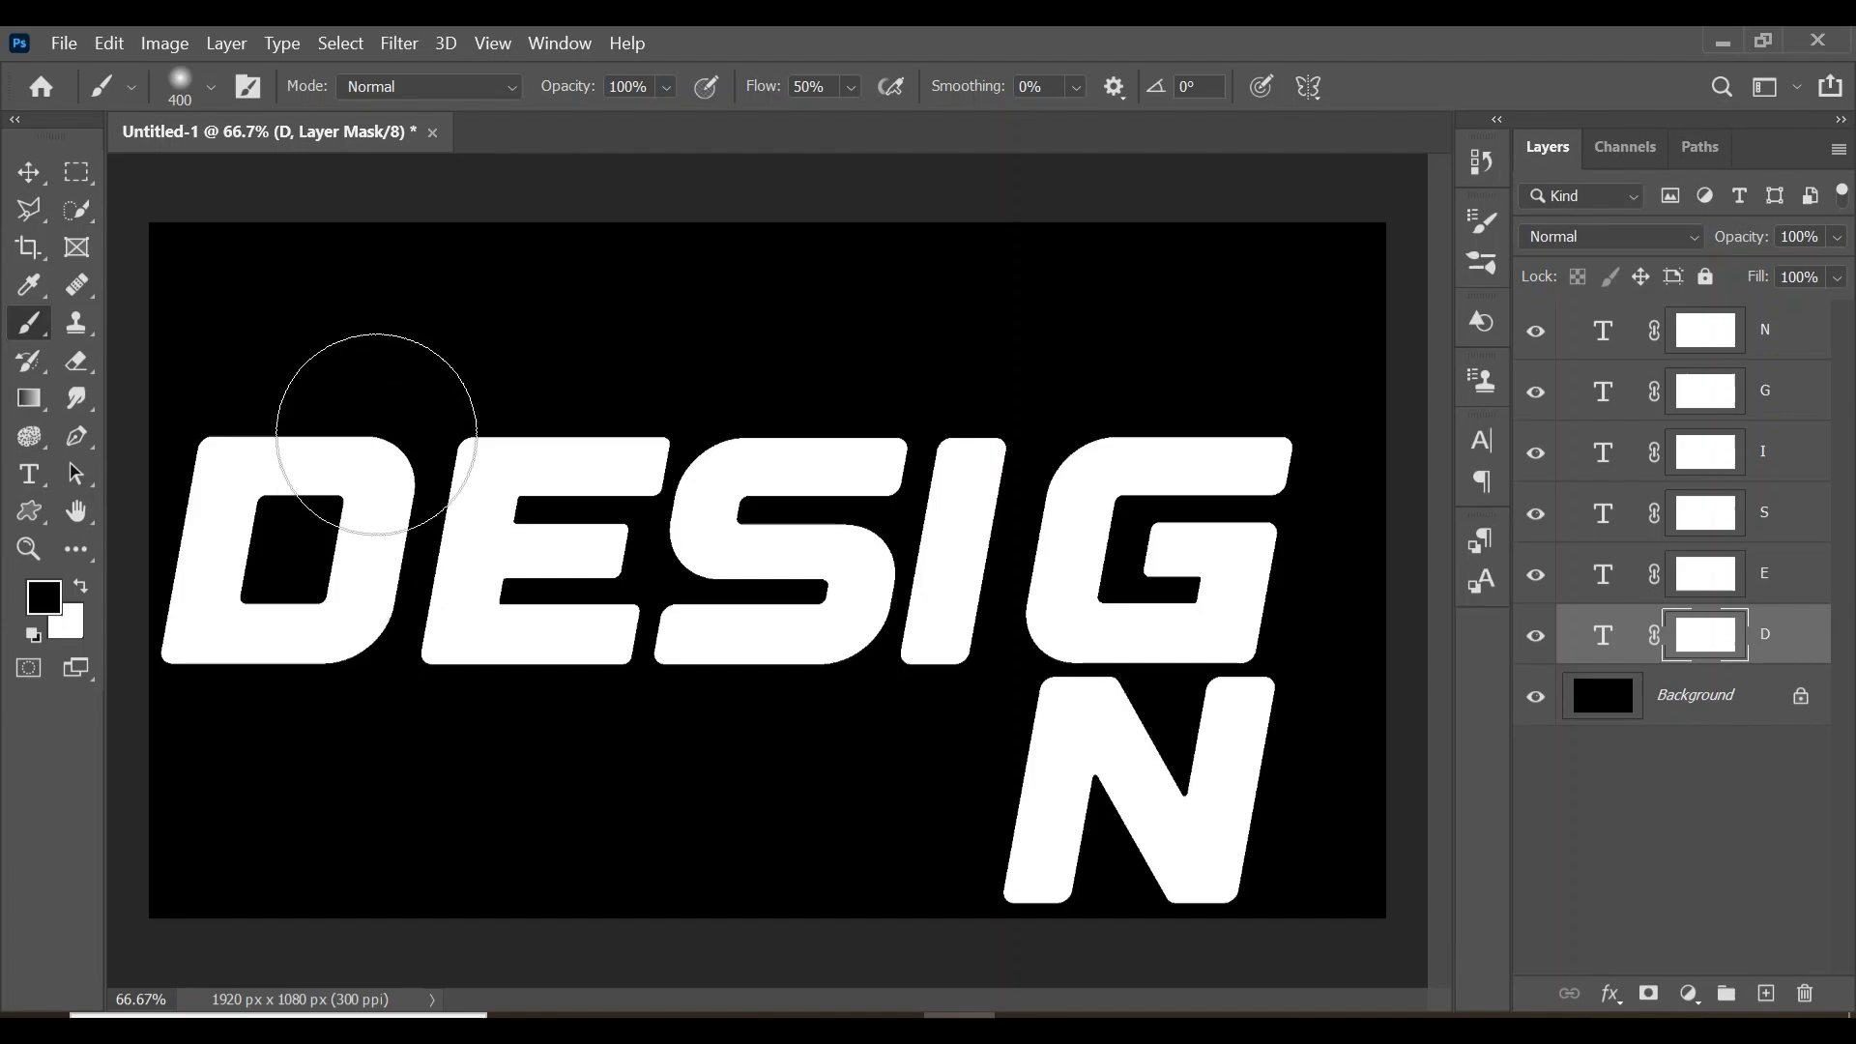
mouse_move(373, 423)
mouse_down()
mouse_move(311, 788)
mouse_move(328, 787)
mouse_up()
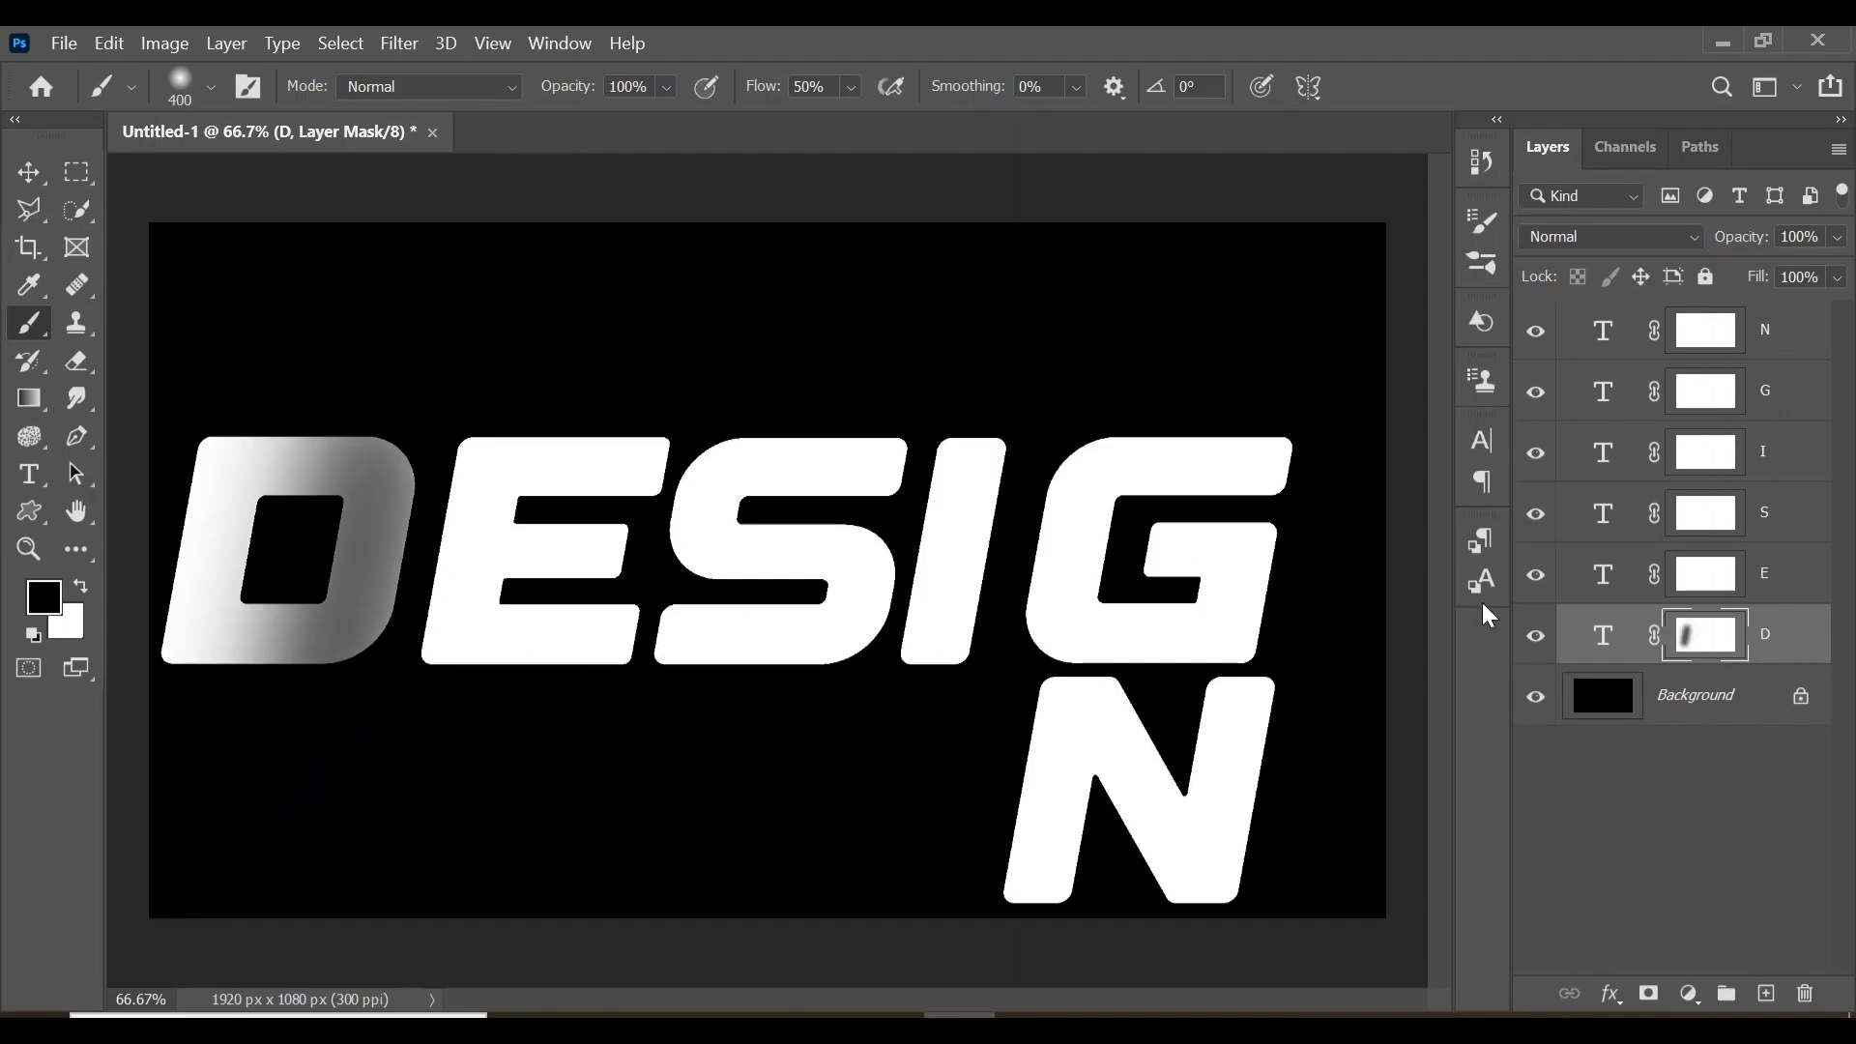
click(1772, 585)
- Slide the E left over the D and paint a soft black fade on its mask
key(ctrl+t)
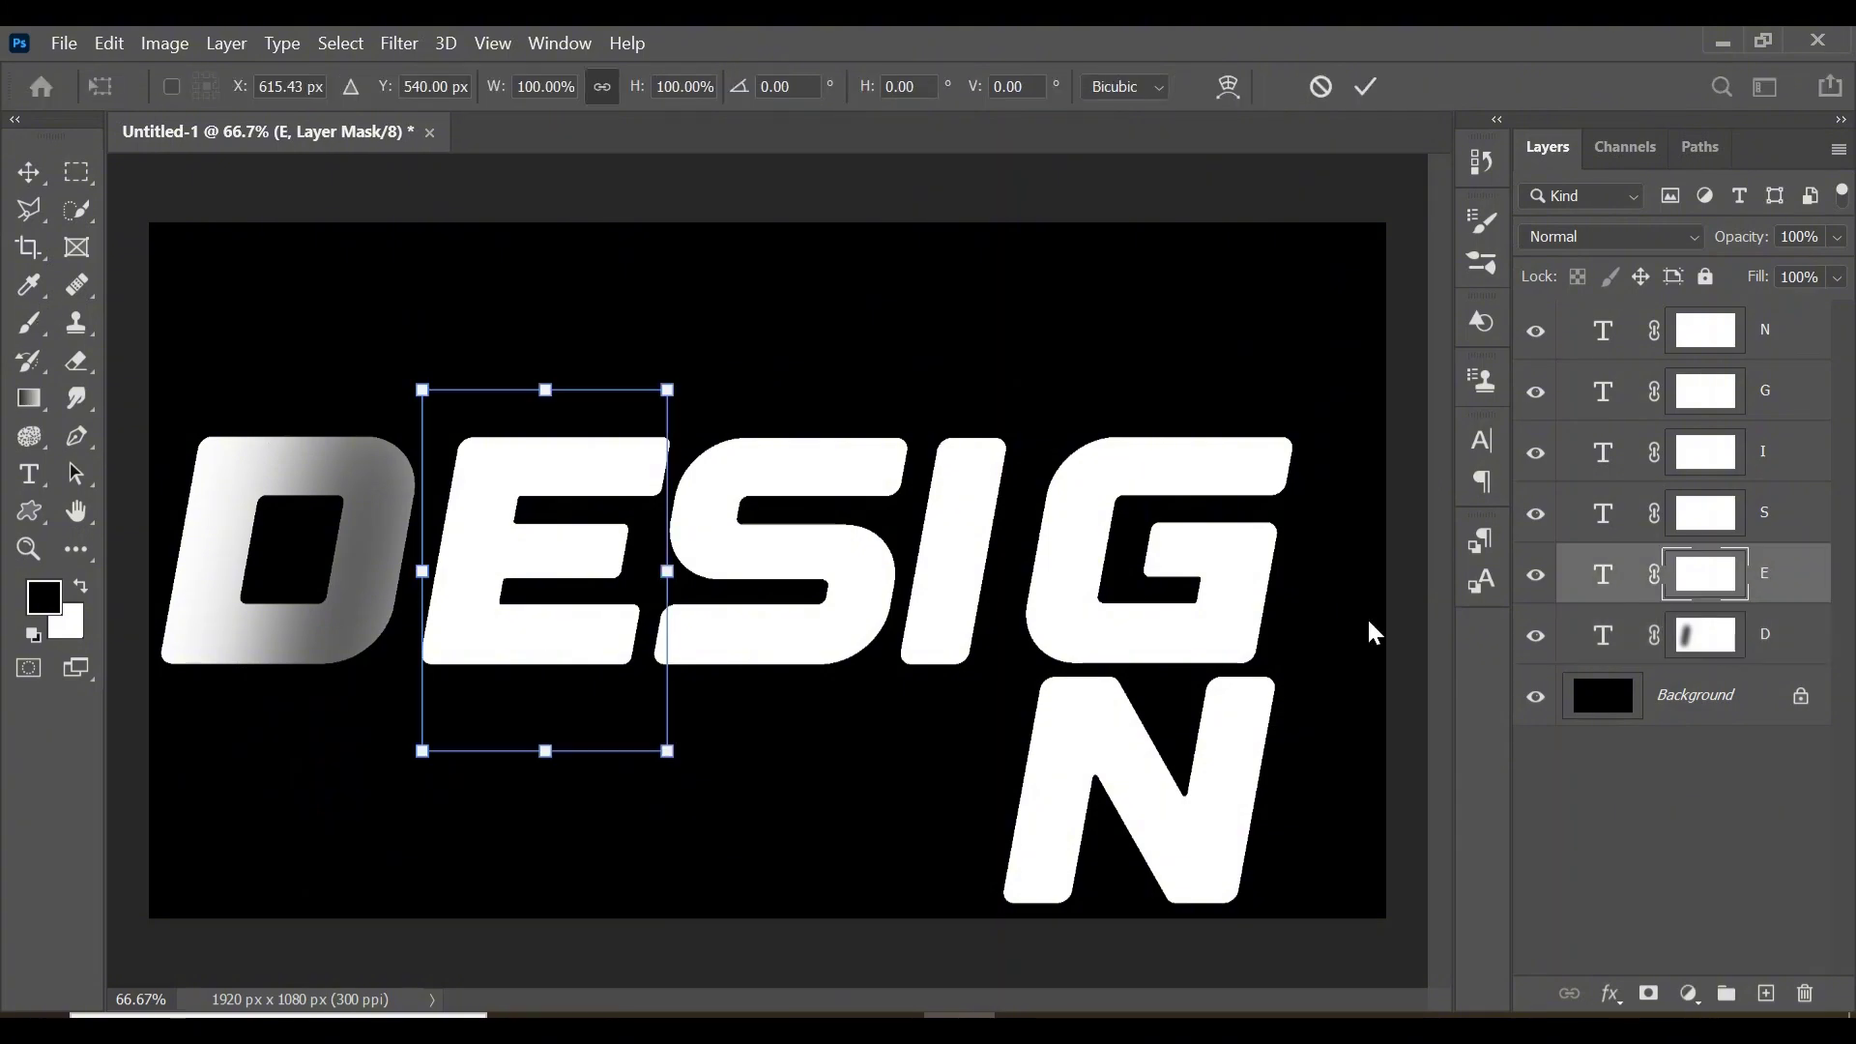
drag(543, 569, 453, 570)
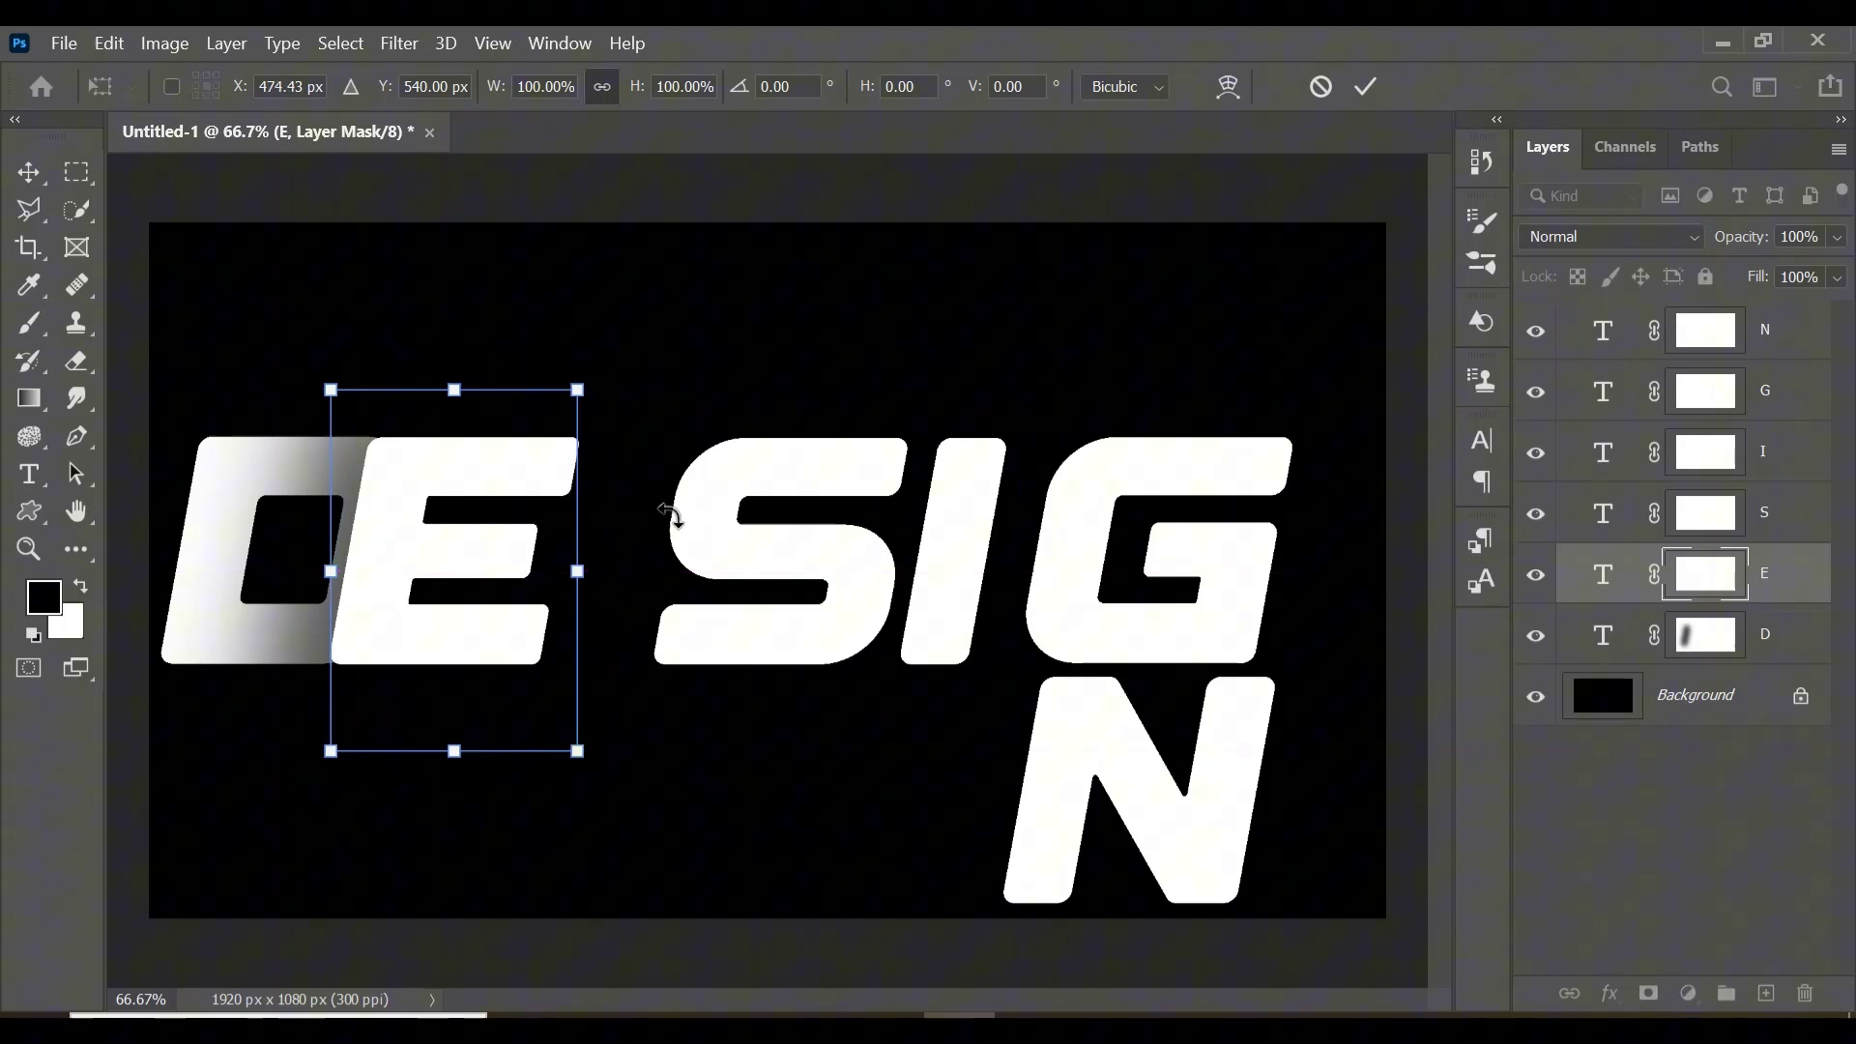
key(Return)
key(b)
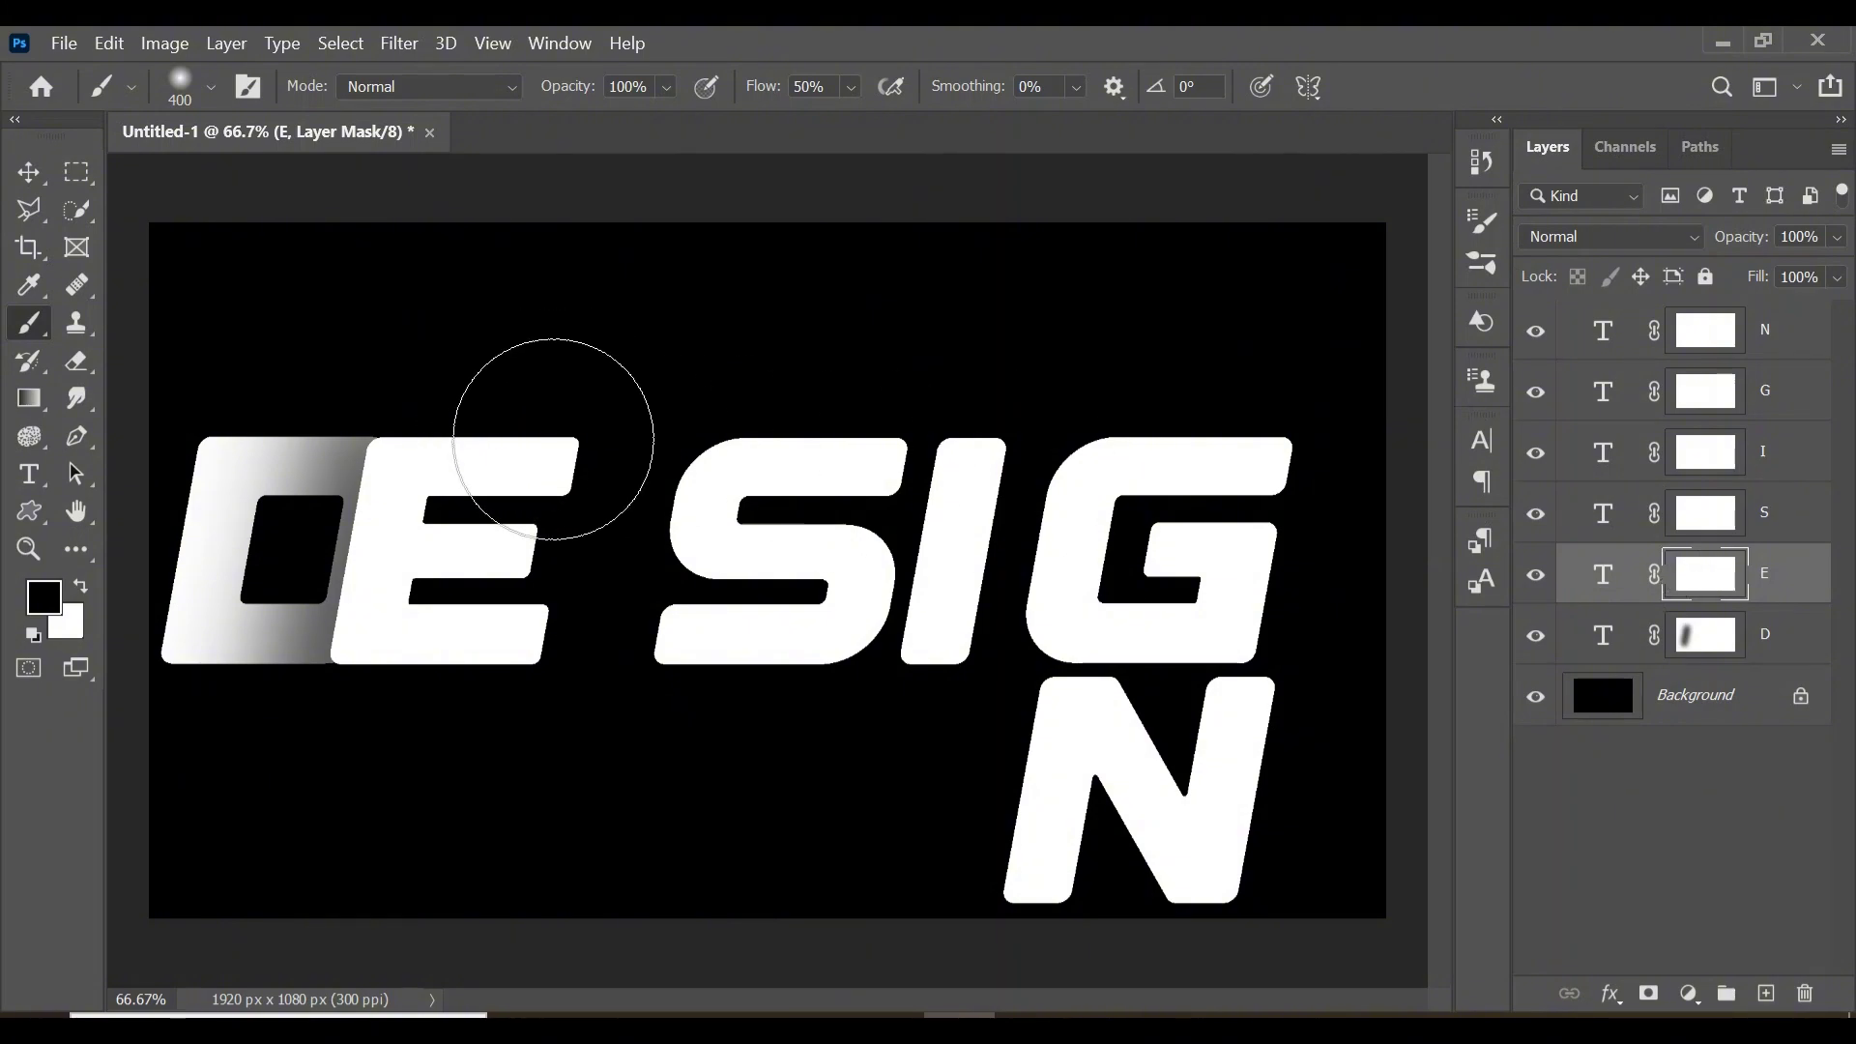
drag(553, 438, 519, 746)
- Move the S left against the E and paint a soft black shadow on its mask's right edge
click(1769, 519)
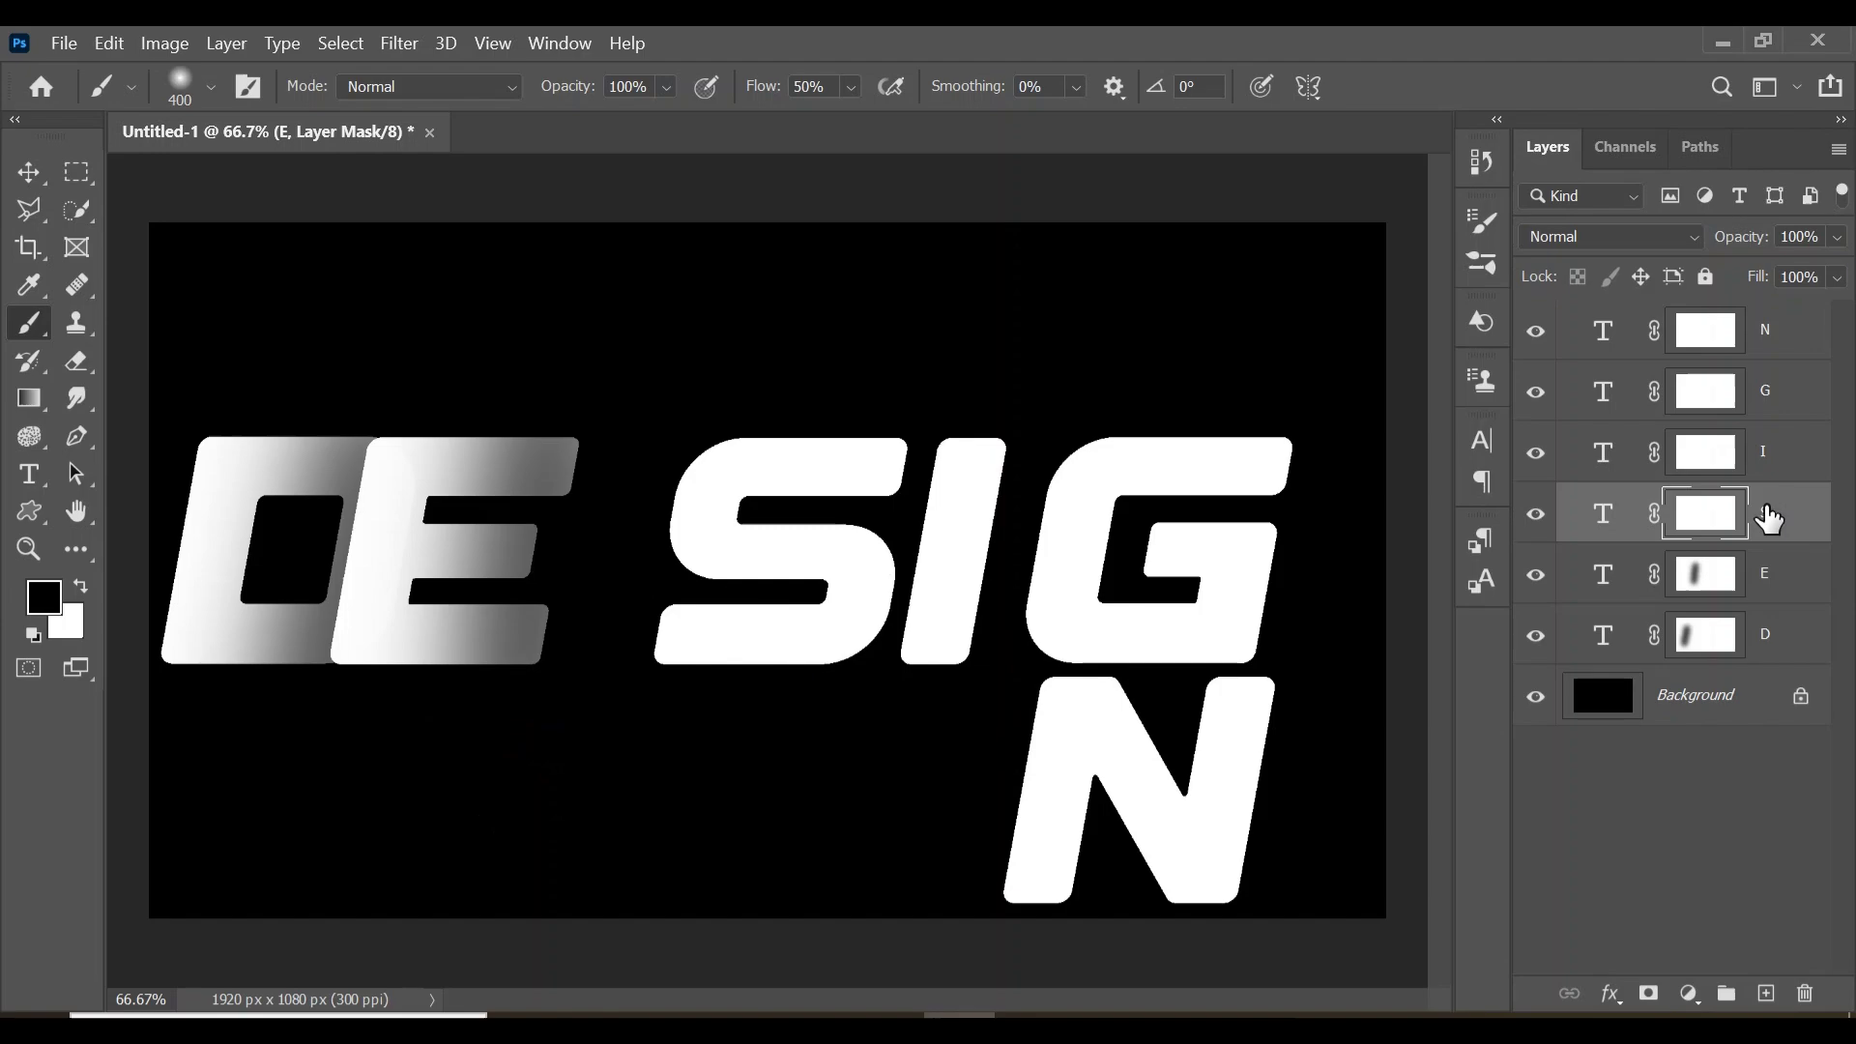
key(ctrl+t)
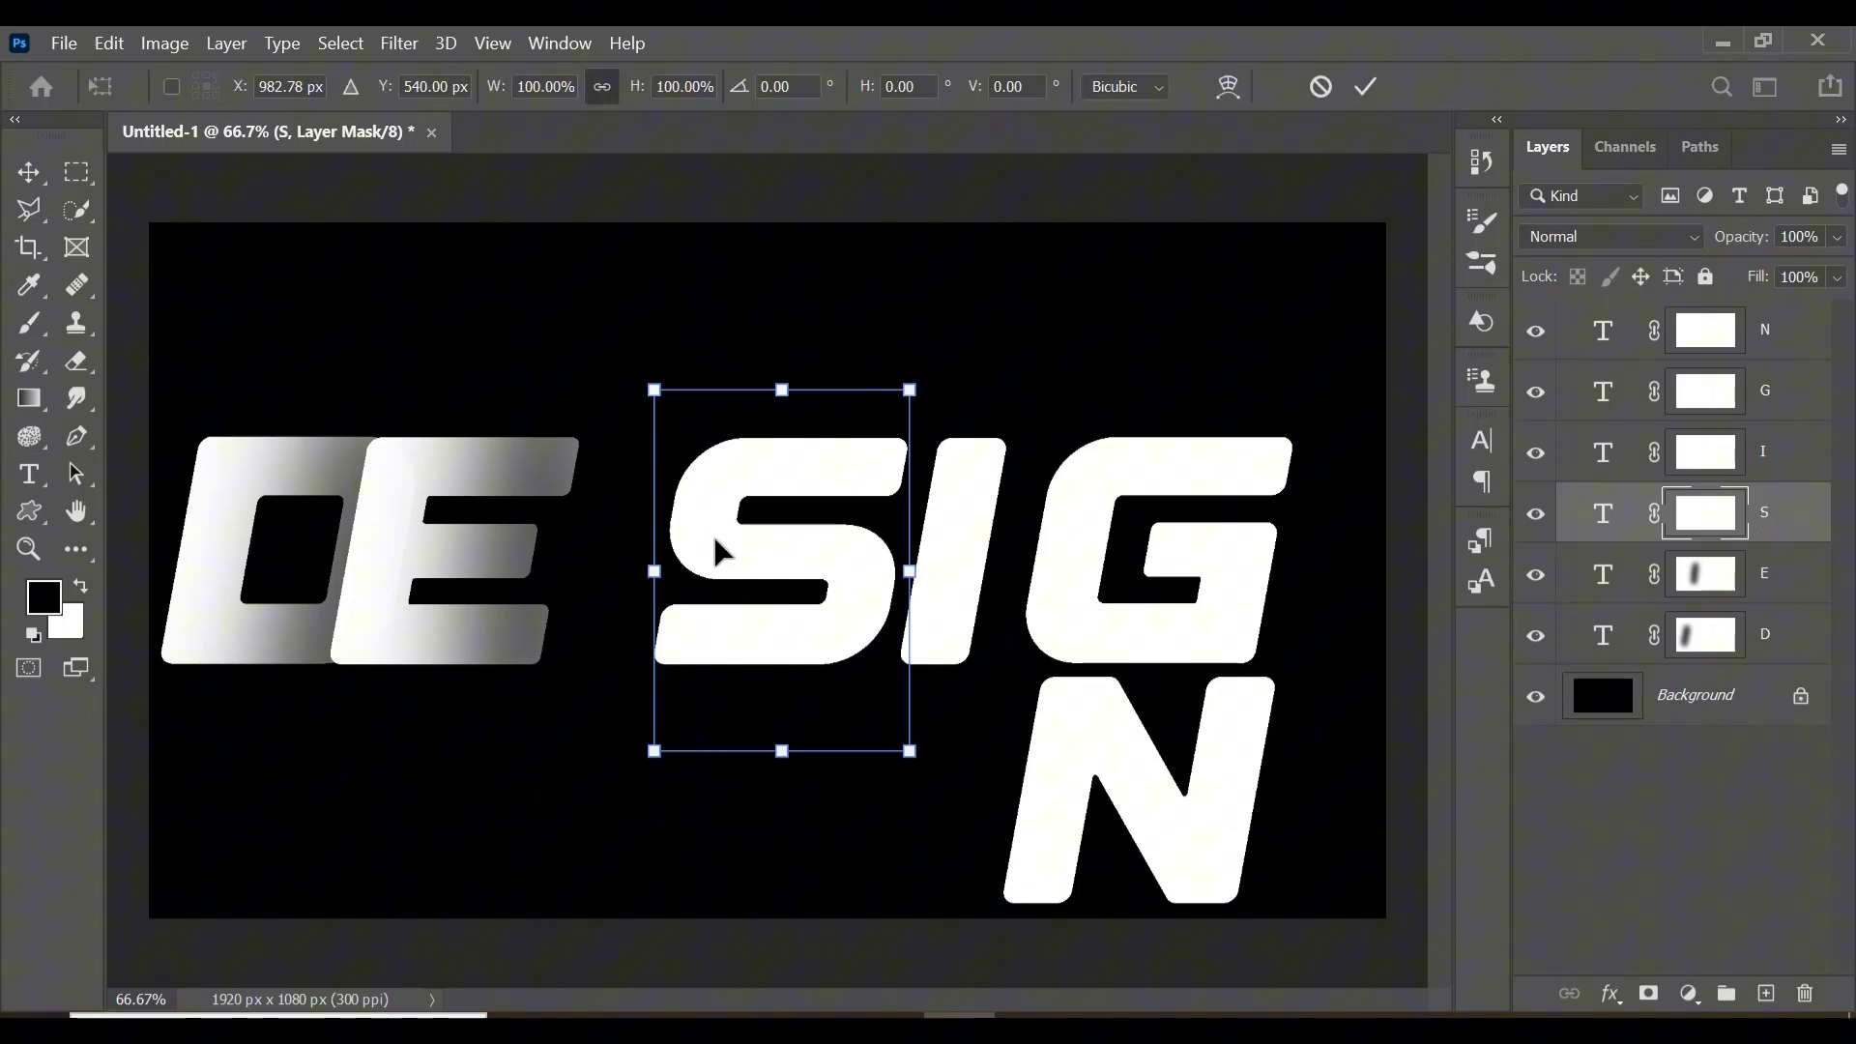
drag(746, 547, 585, 546)
key(Return)
key(b)
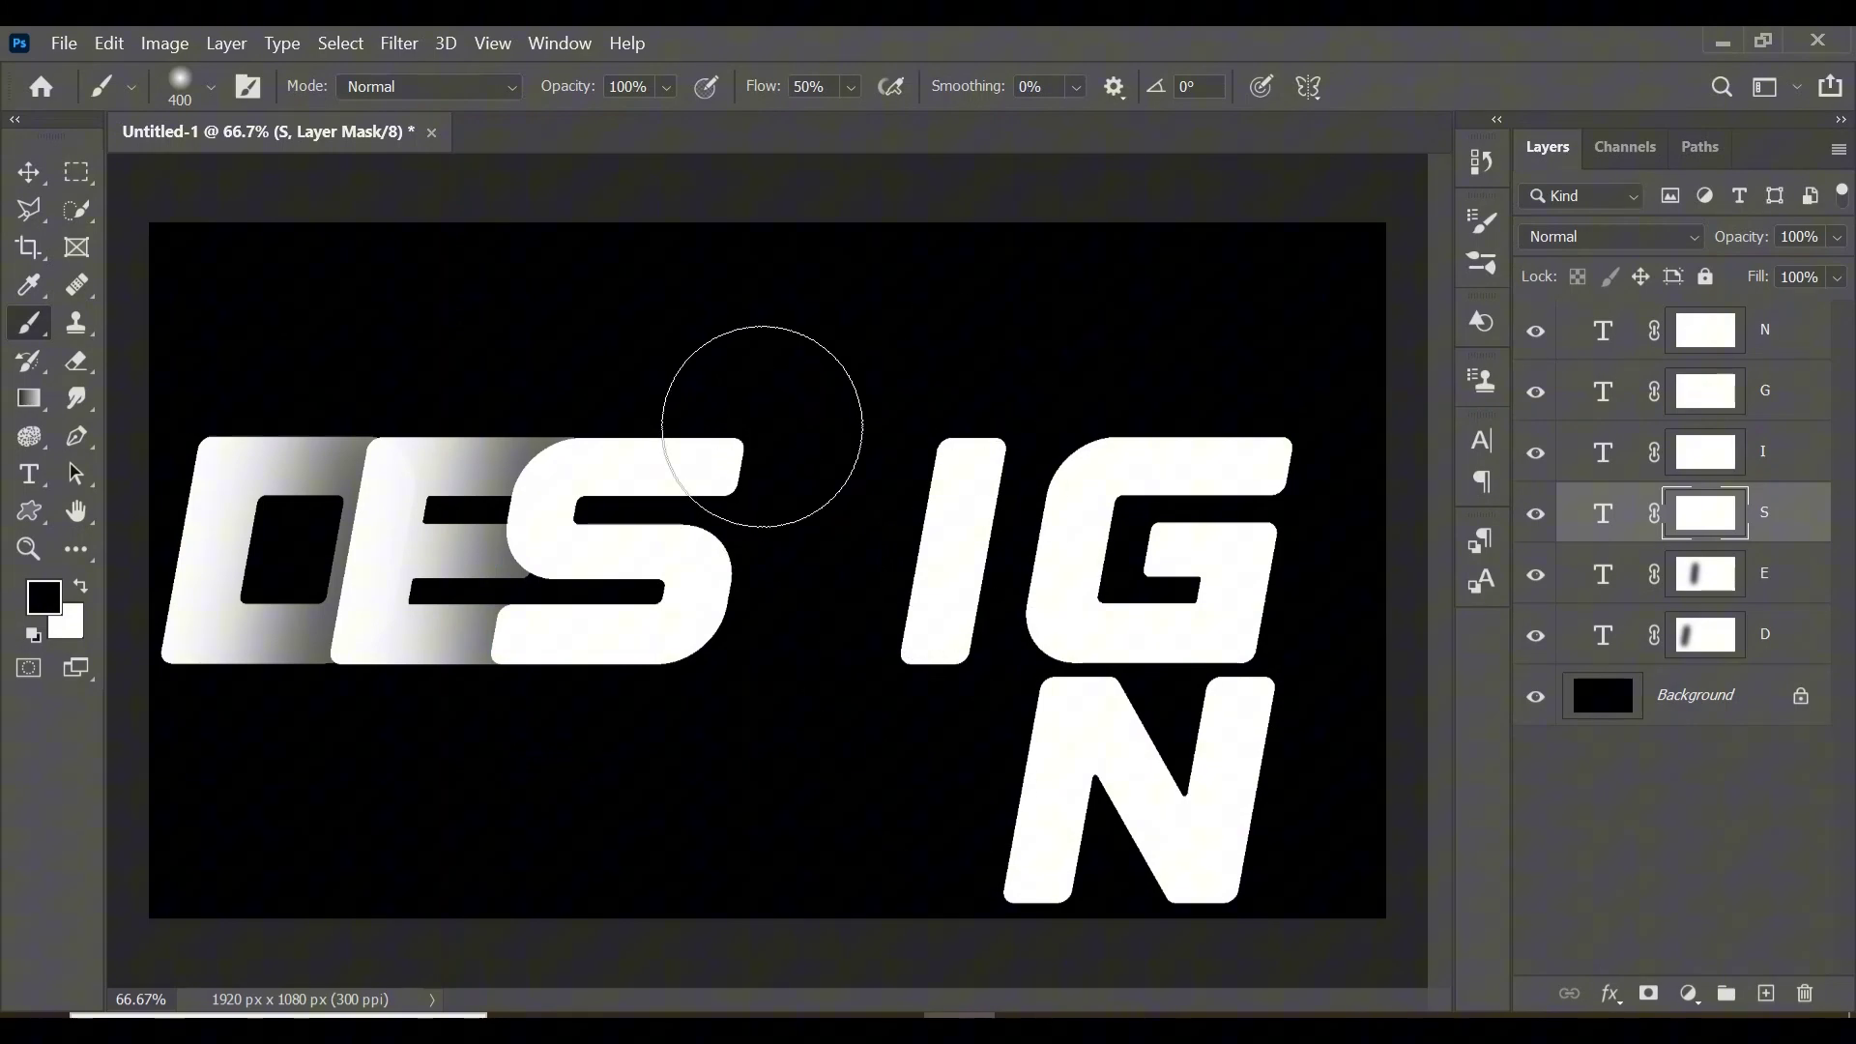
drag(763, 426, 731, 696)
key(ctrl+z)
drag(758, 418, 742, 792)
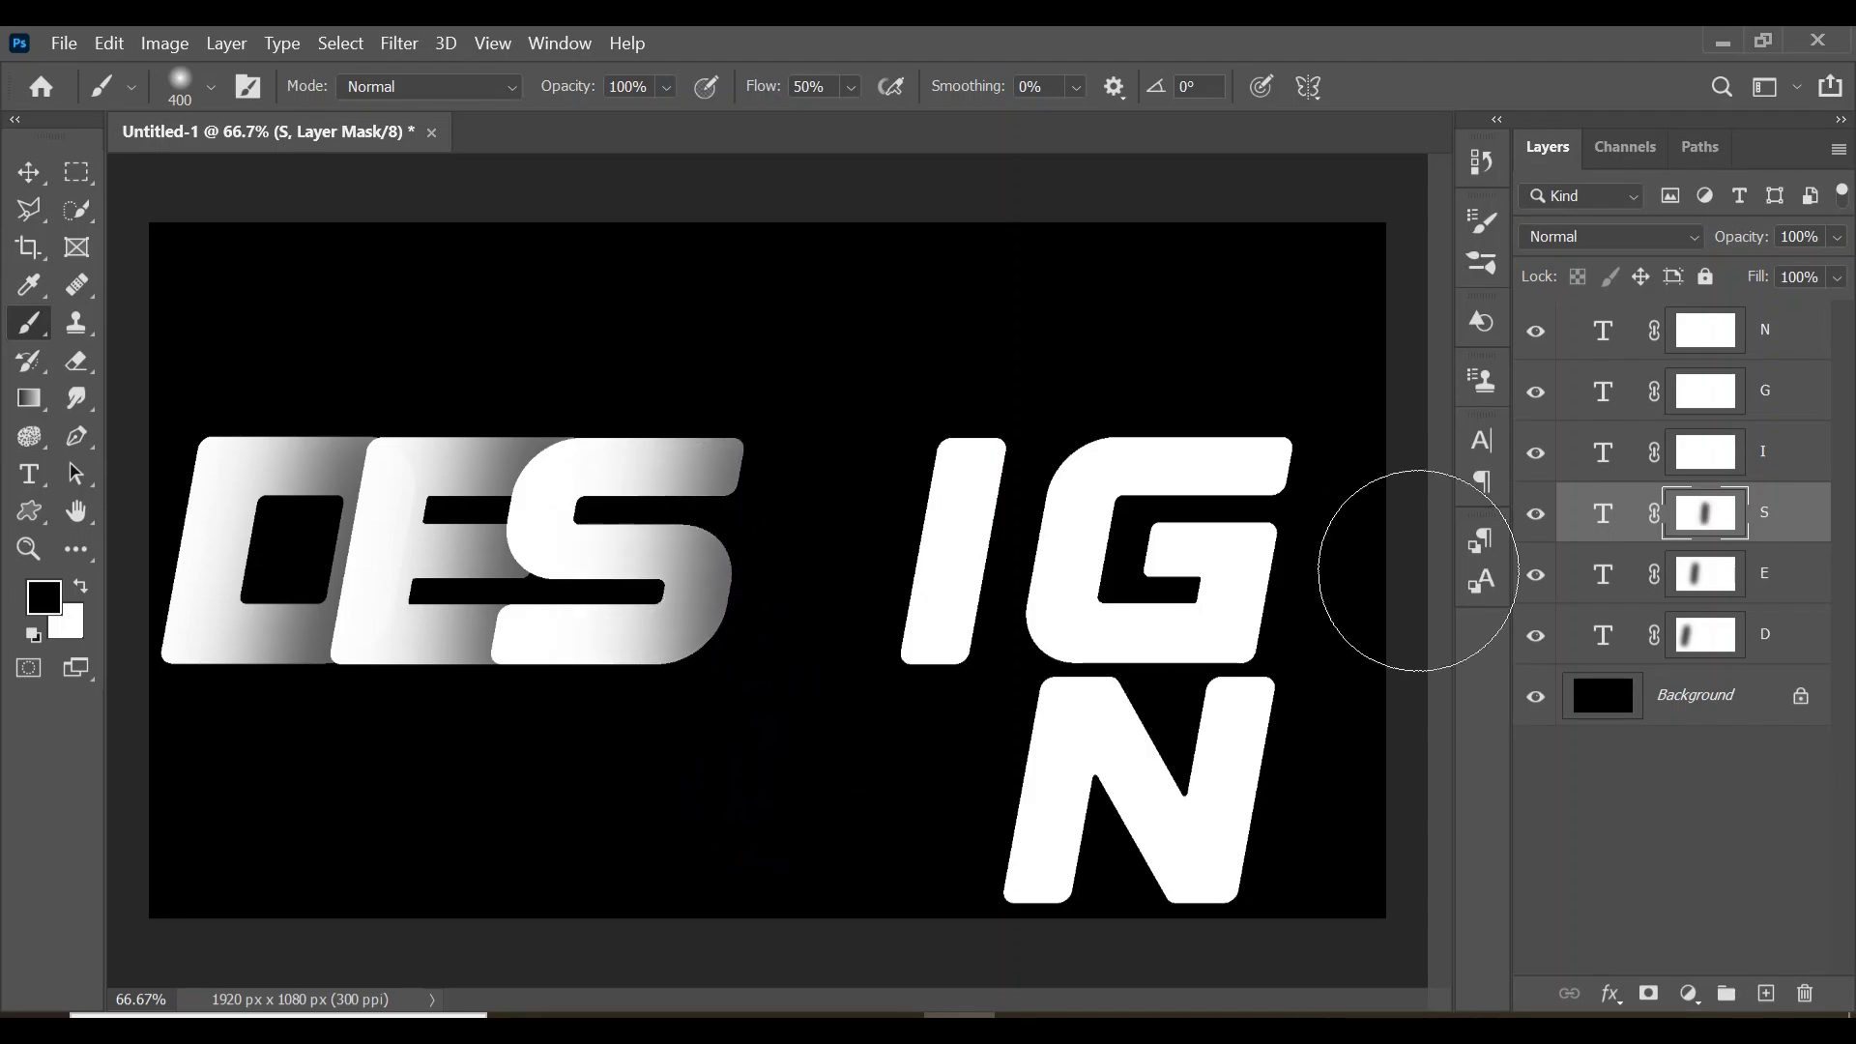
- Slide the I left beside DES and shade its right edge on the mask
click(1769, 455)
key(ctrl+t)
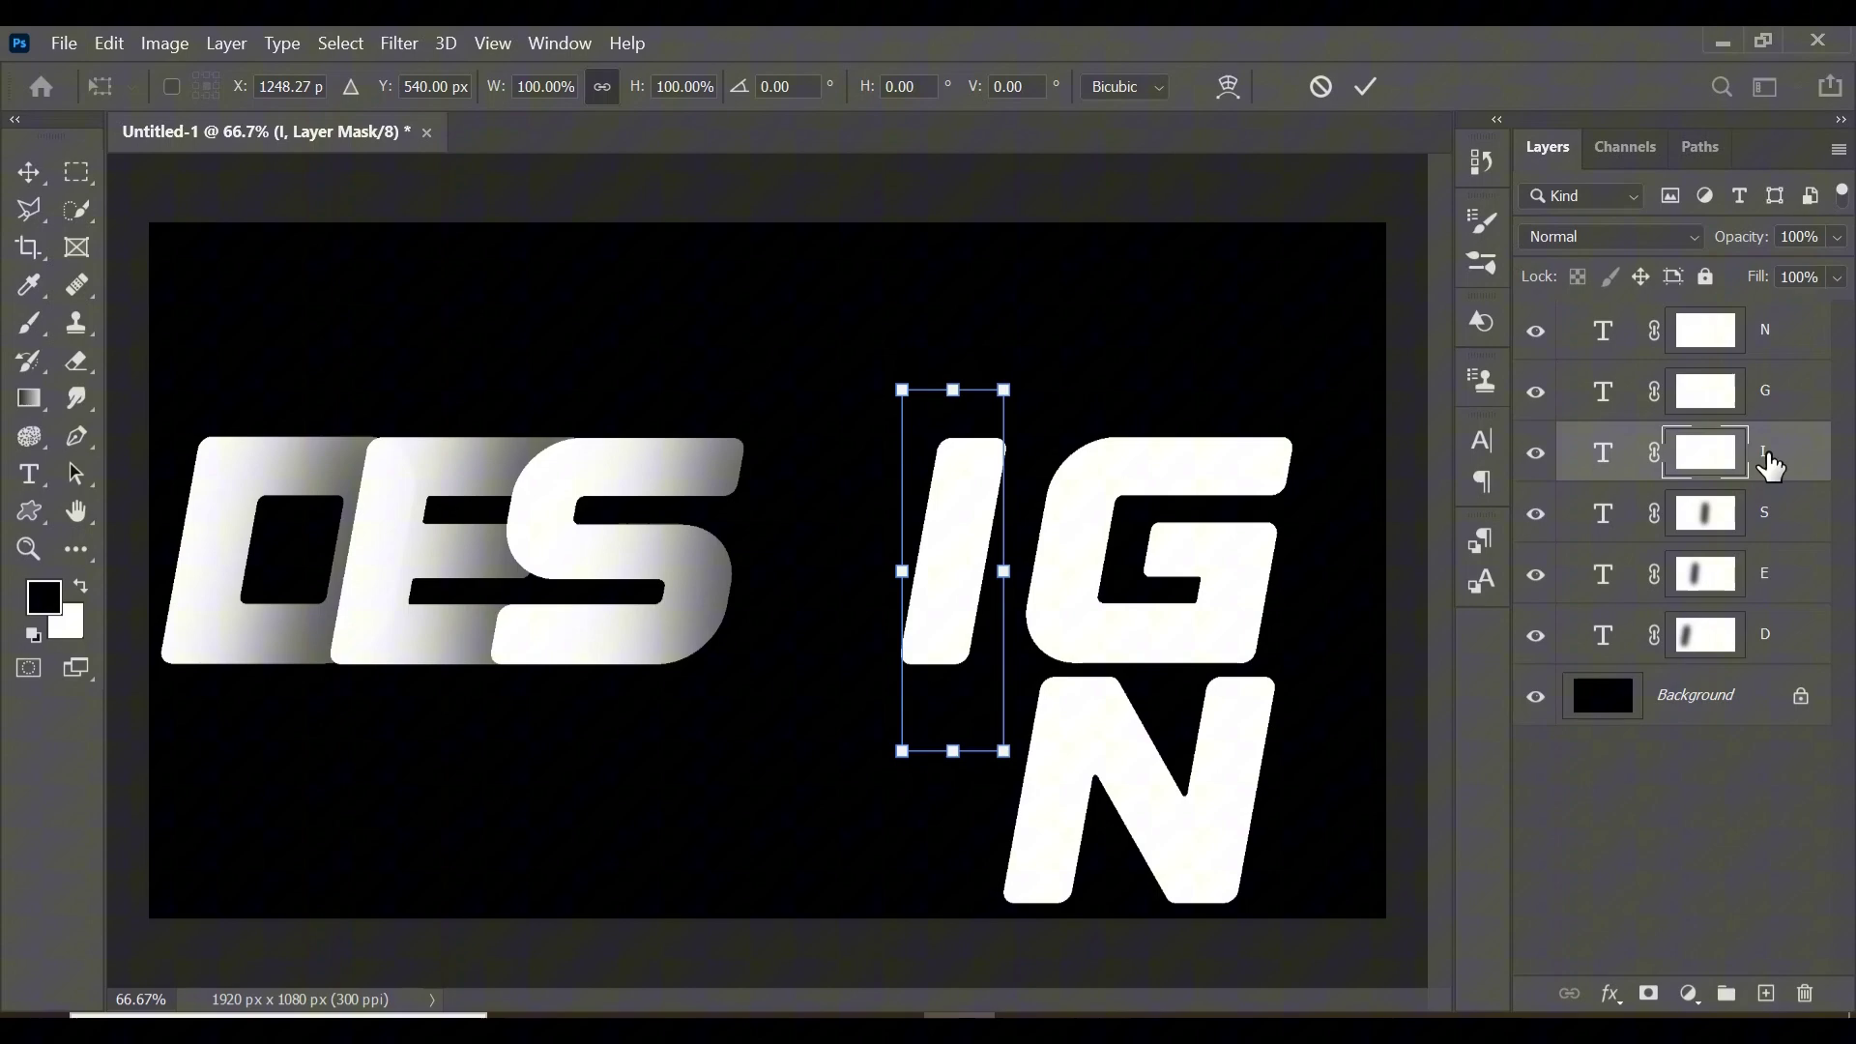
drag(953, 560, 740, 567)
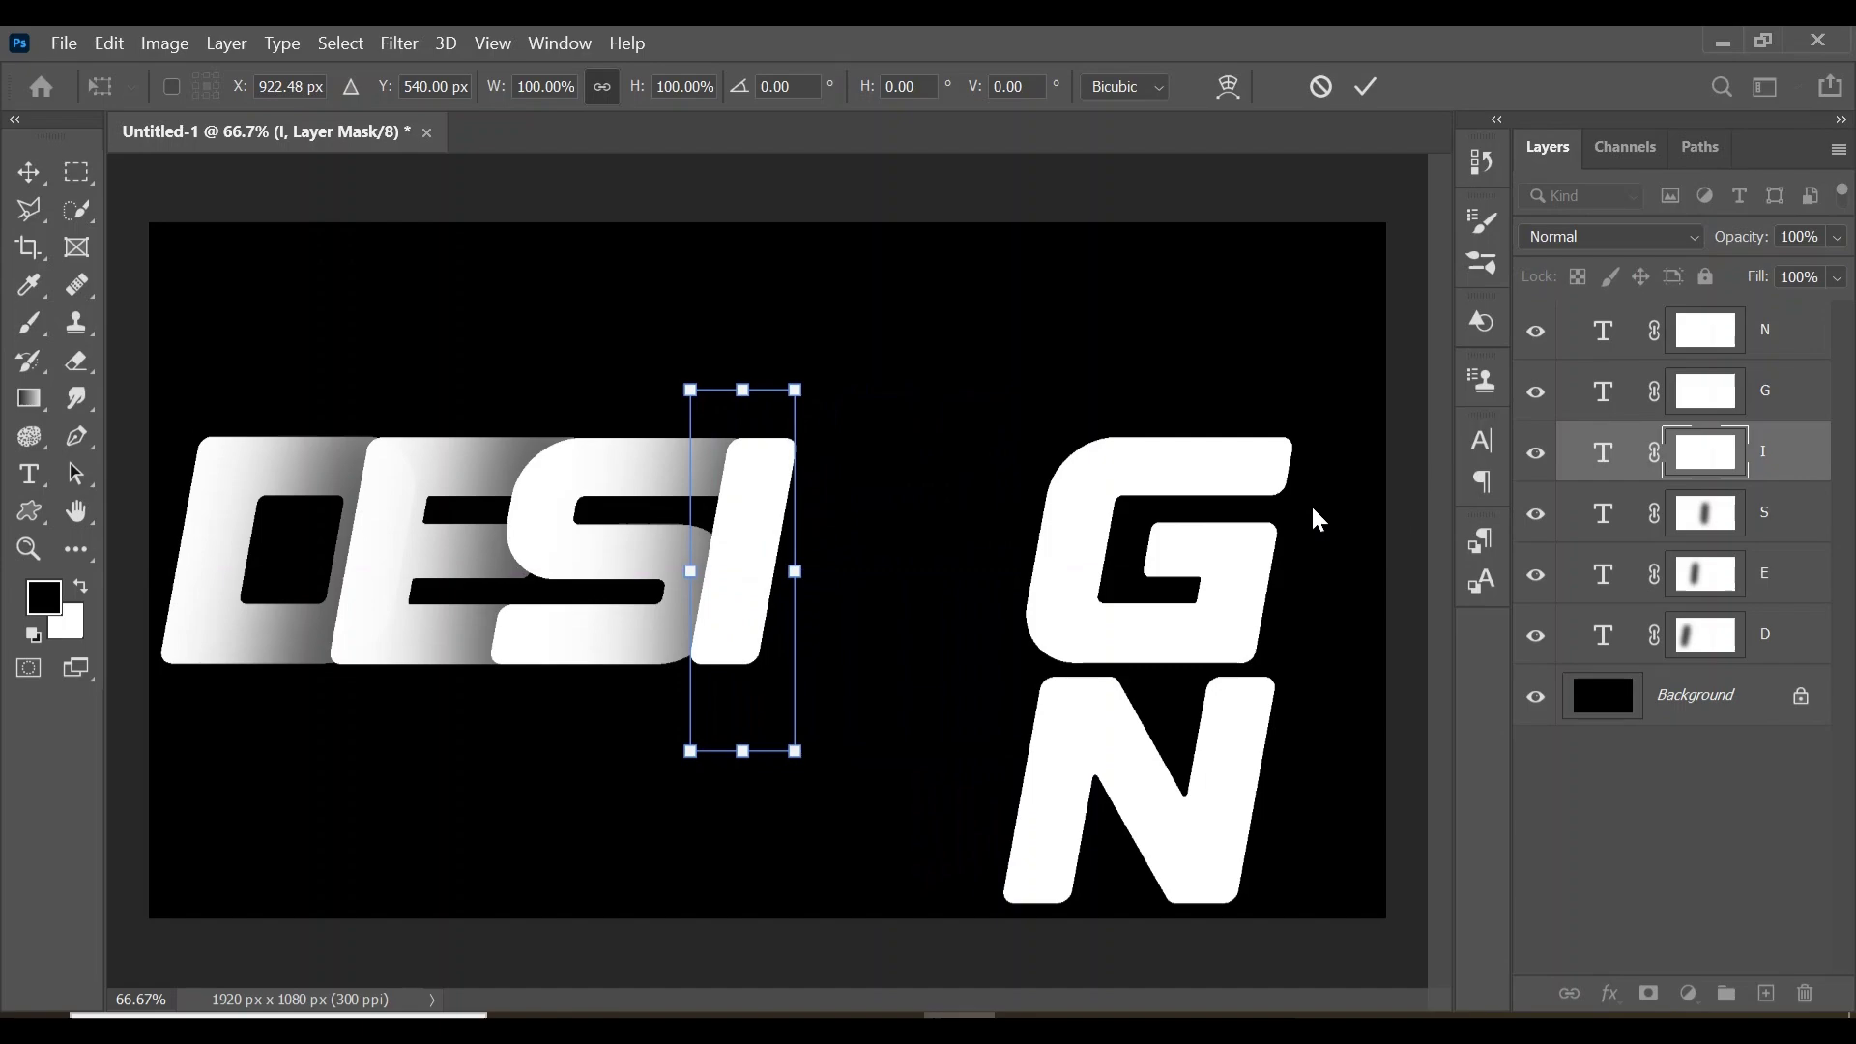
key(Return)
key(b)
drag(841, 474, 822, 677)
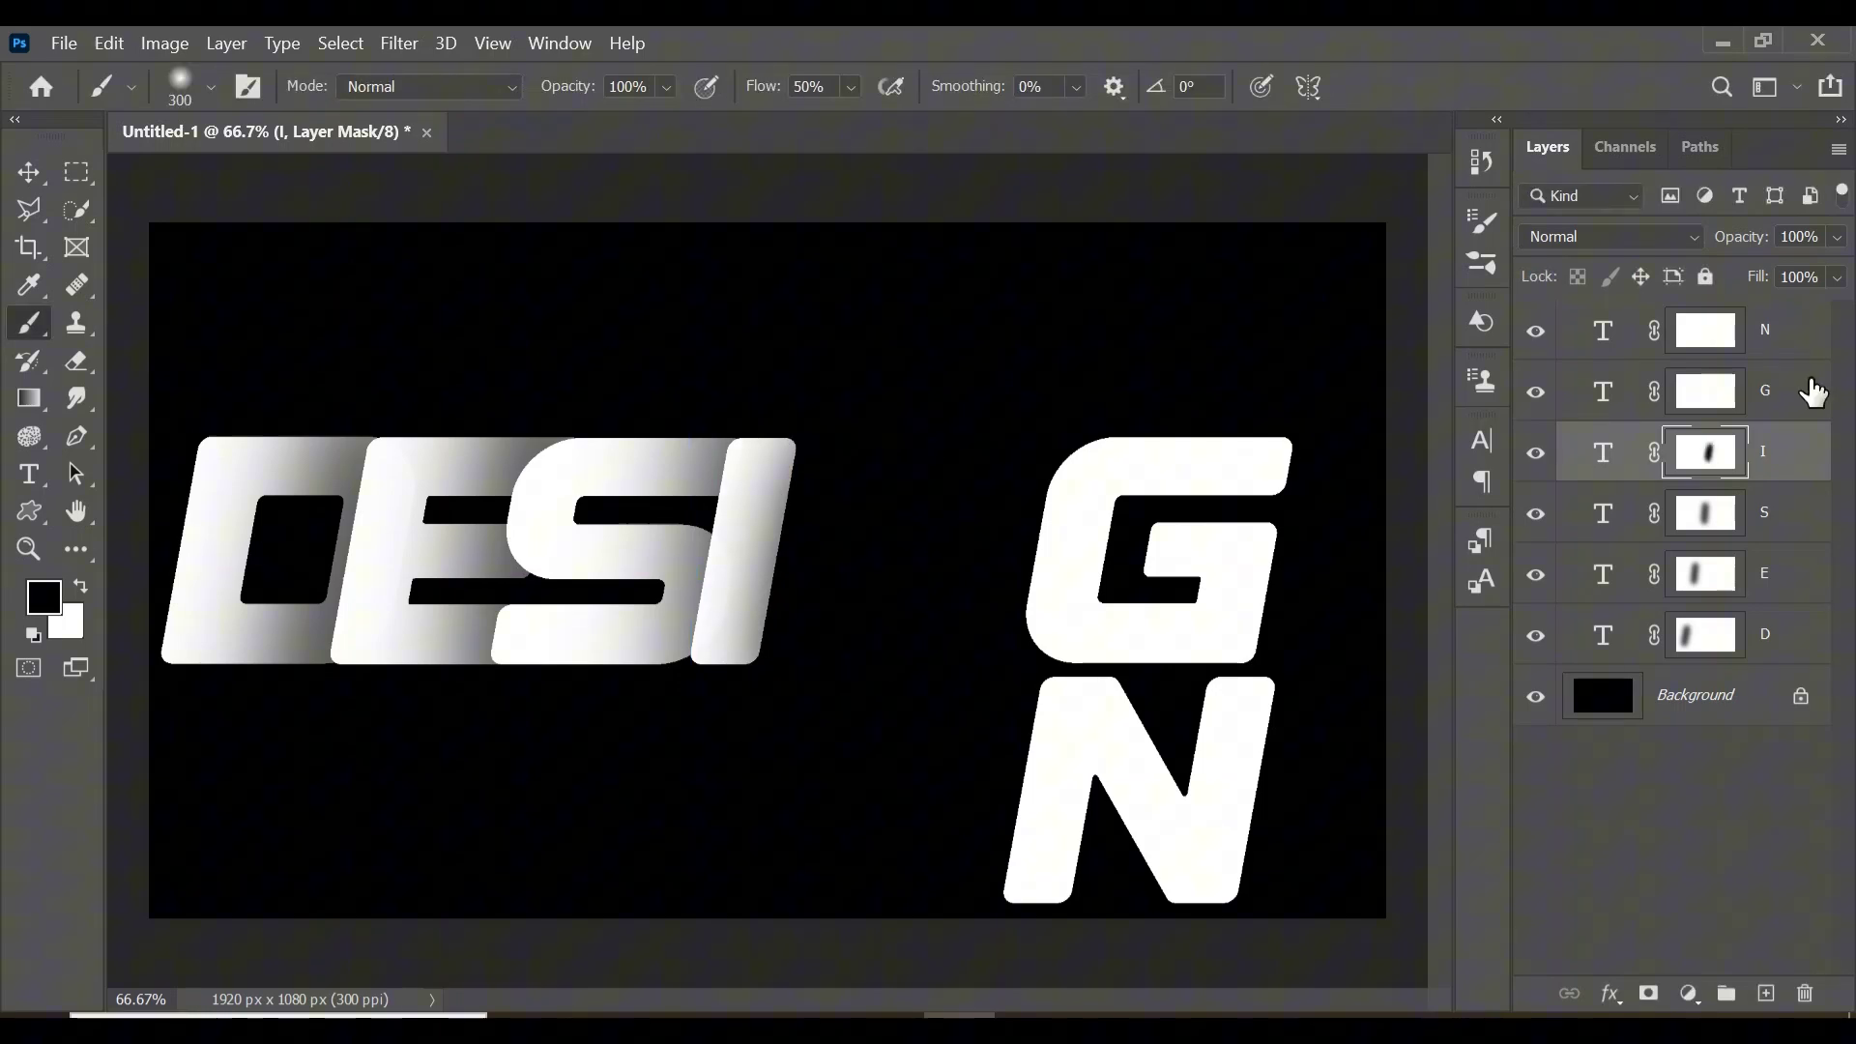
- Slide the G left beside DESI and shade its right edge on the mask
click(1813, 391)
key(ctrl+t)
drag(1110, 580, 834, 580)
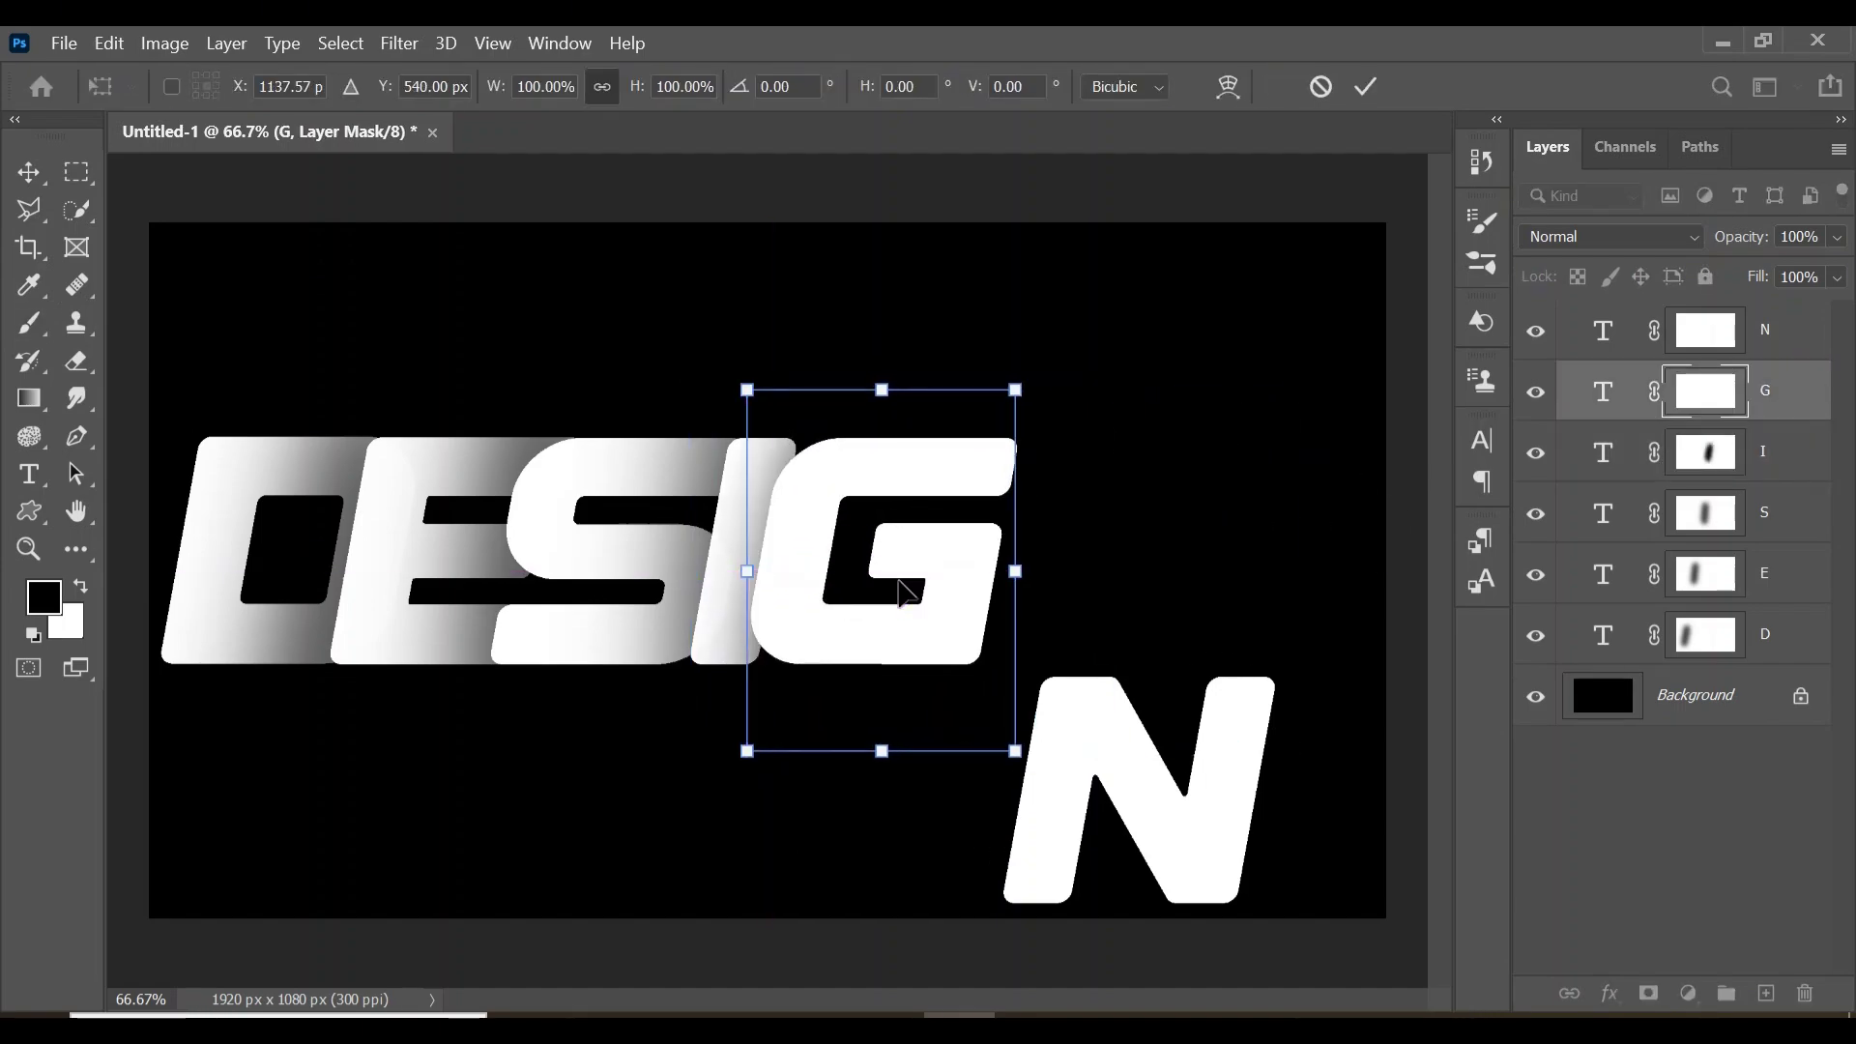
key(Return)
key(b)
scroll(1087, 746, up, 1)
drag(1087, 746, 1054, 977)
click(1794, 334)
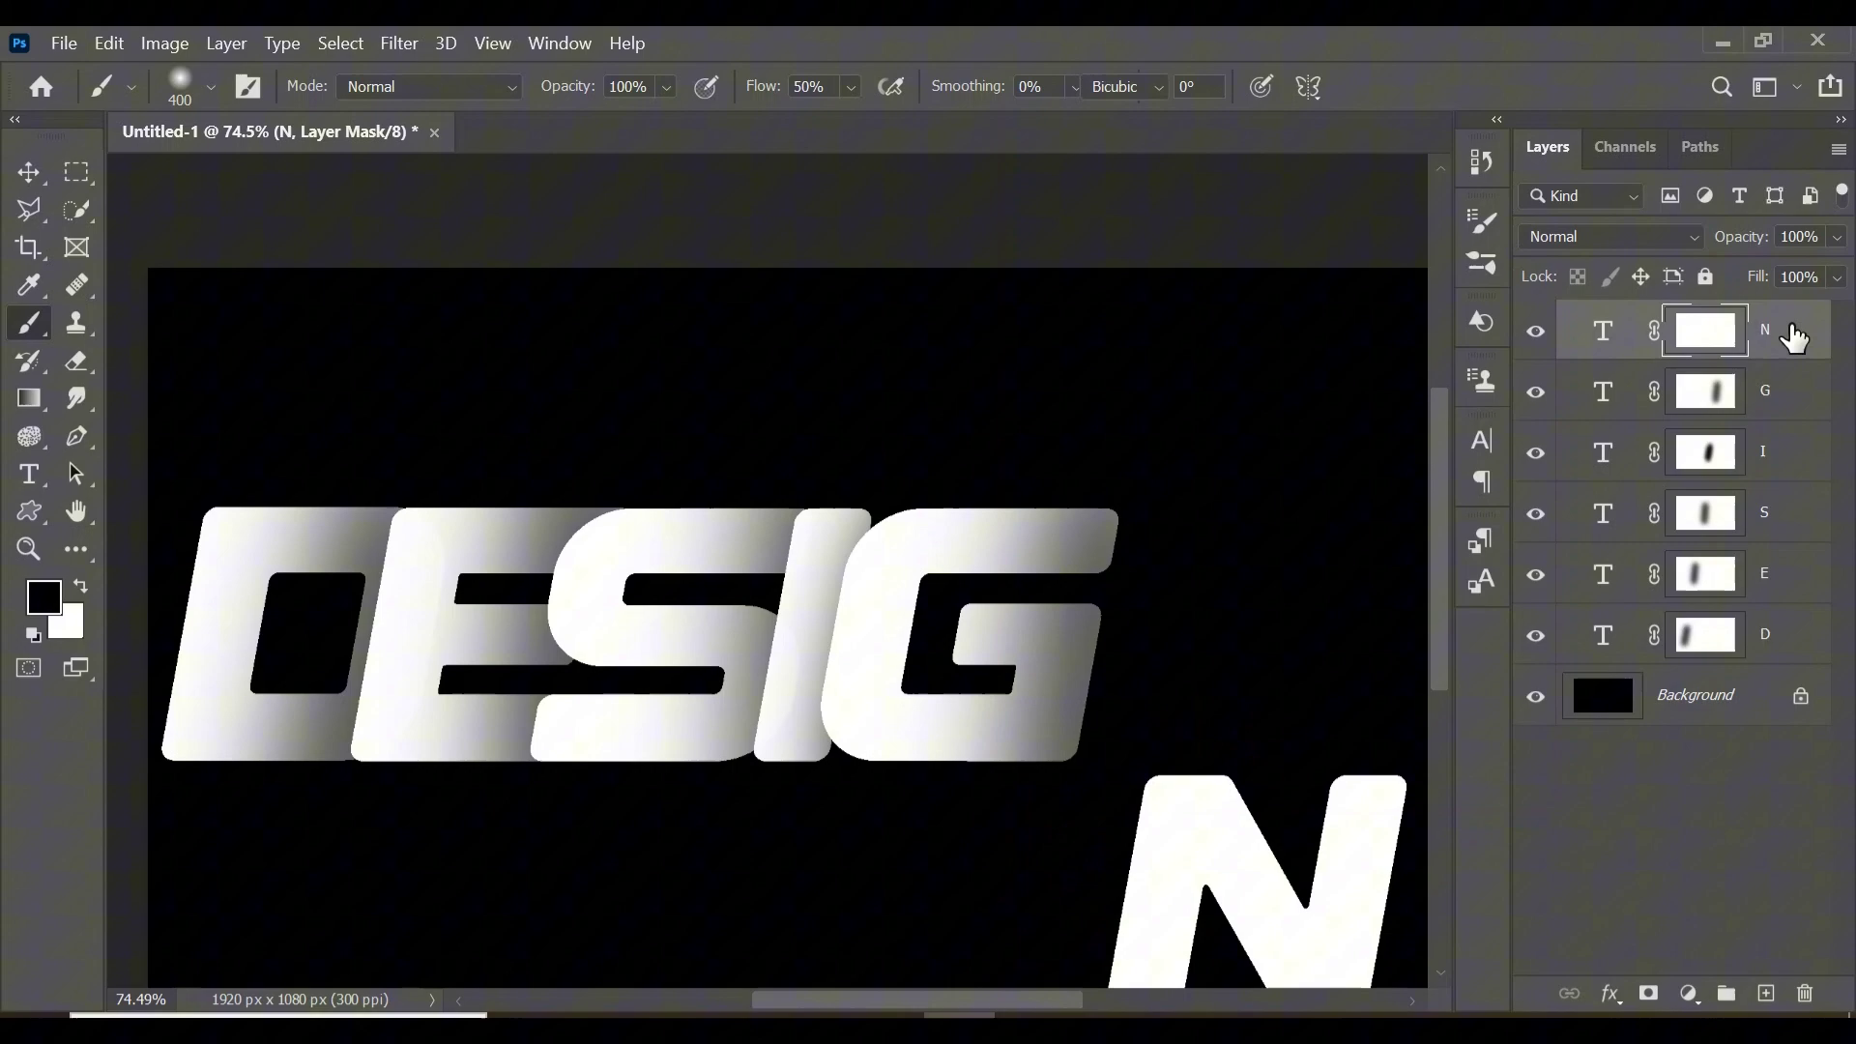
- Move the N up beside the G and paint a soft black shadow on its mask's top right
key(ctrl+t)
drag(1287, 871, 1214, 605)
click(1366, 86)
key(b)
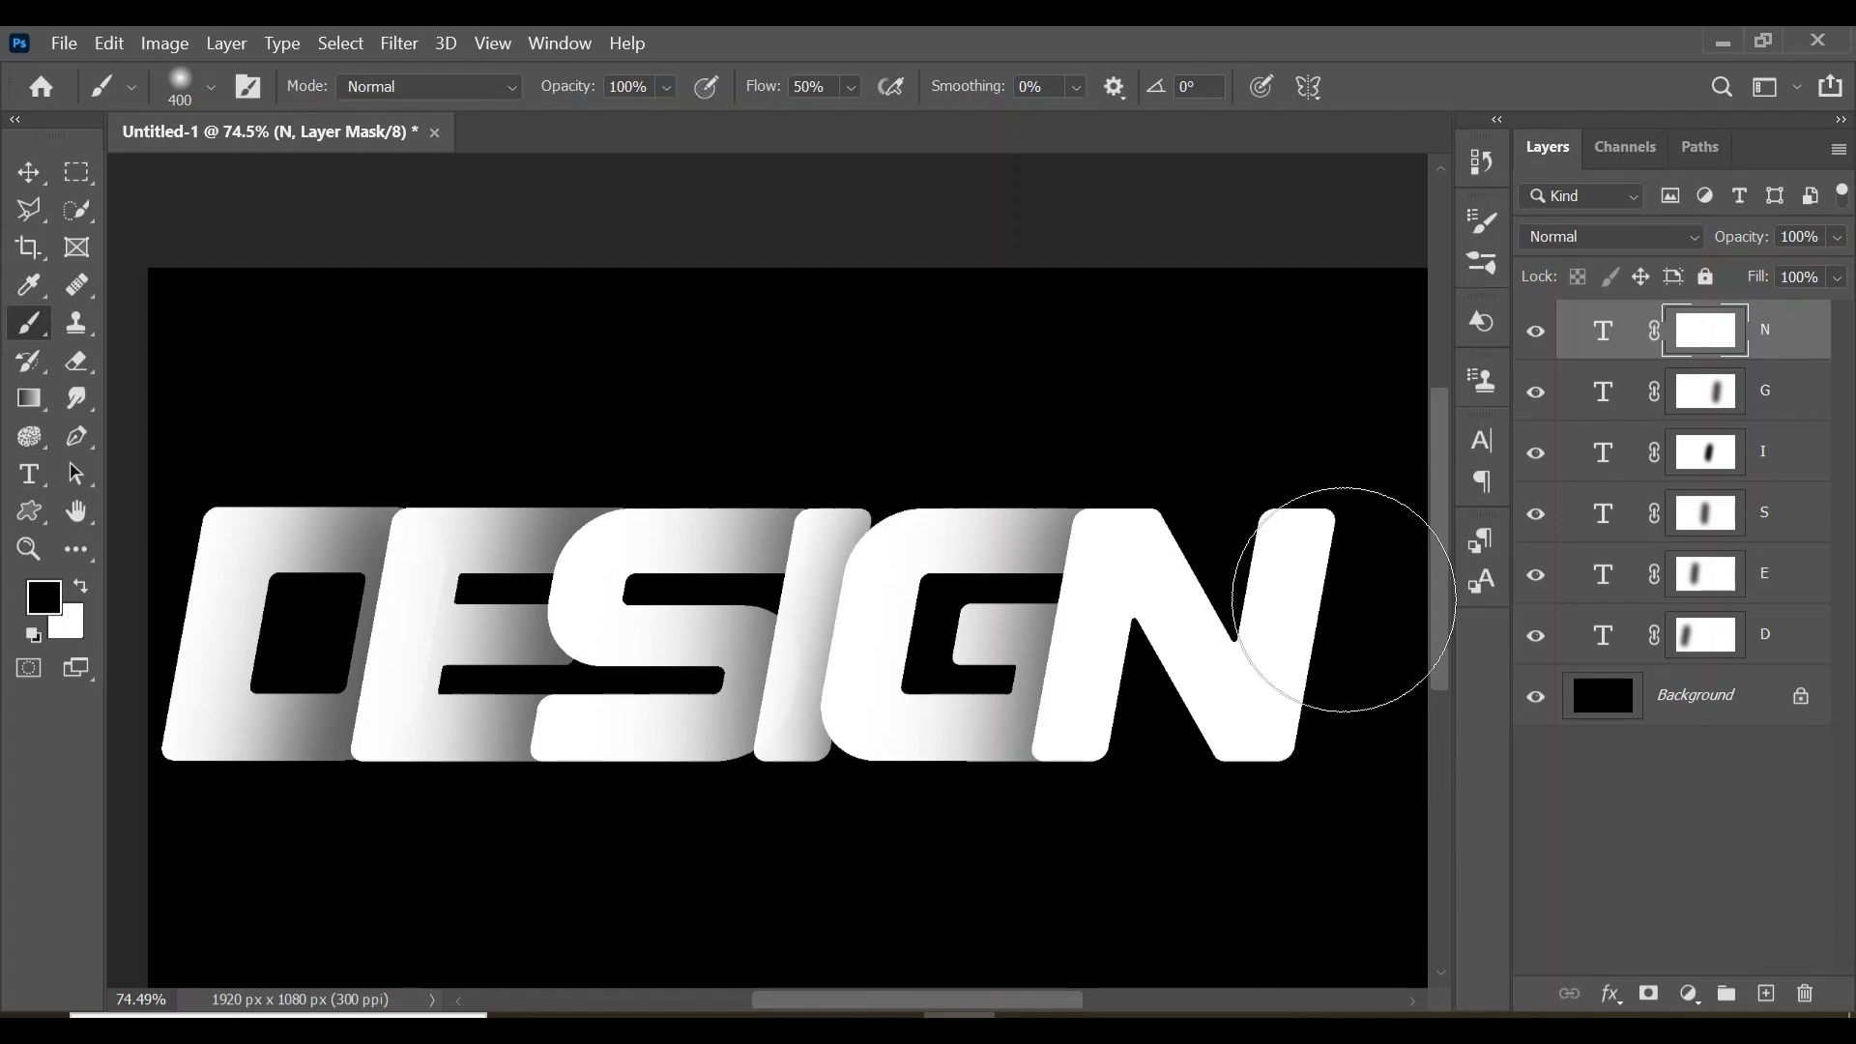
mouse_move(1332, 491)
mouse_down()
mouse_move(1326, 872)
mouse_move(1380, 432)
mouse_move(1372, 872)
mouse_up()
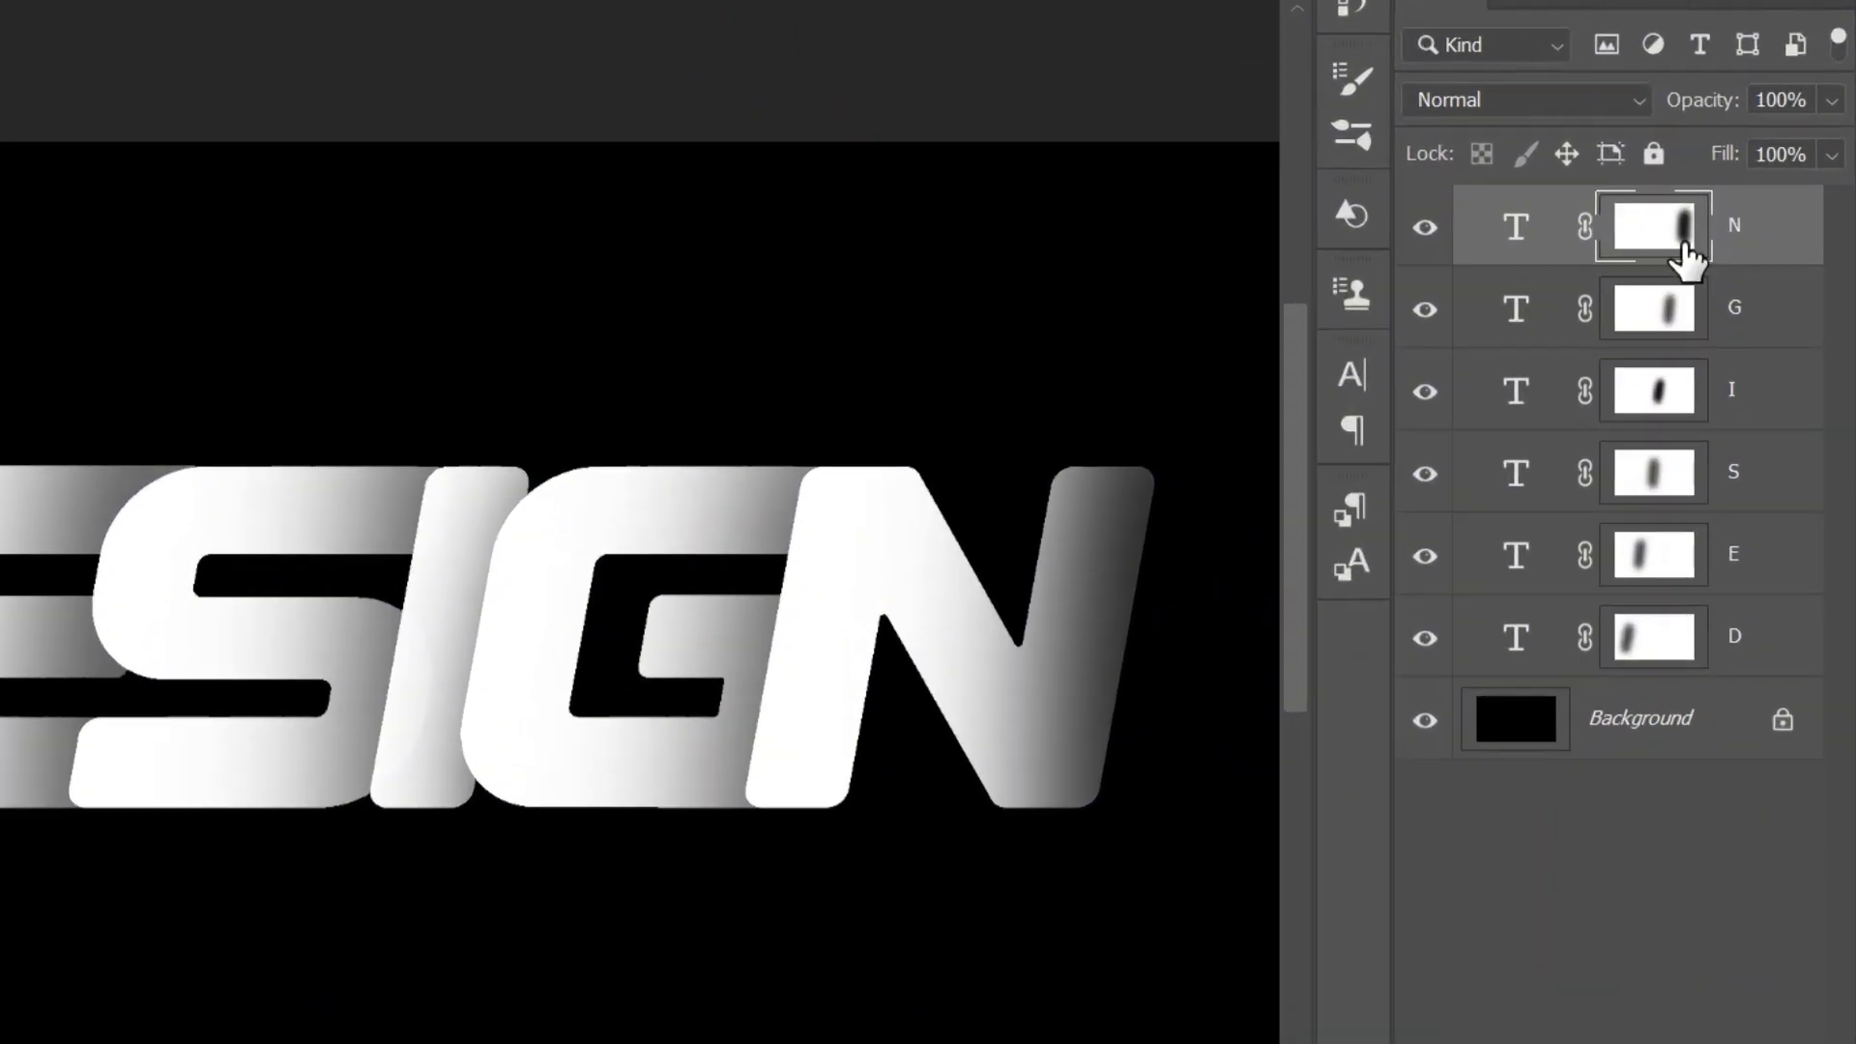
- Select the D through N letter layers and group them as Group 1
shift+click(1747, 648)
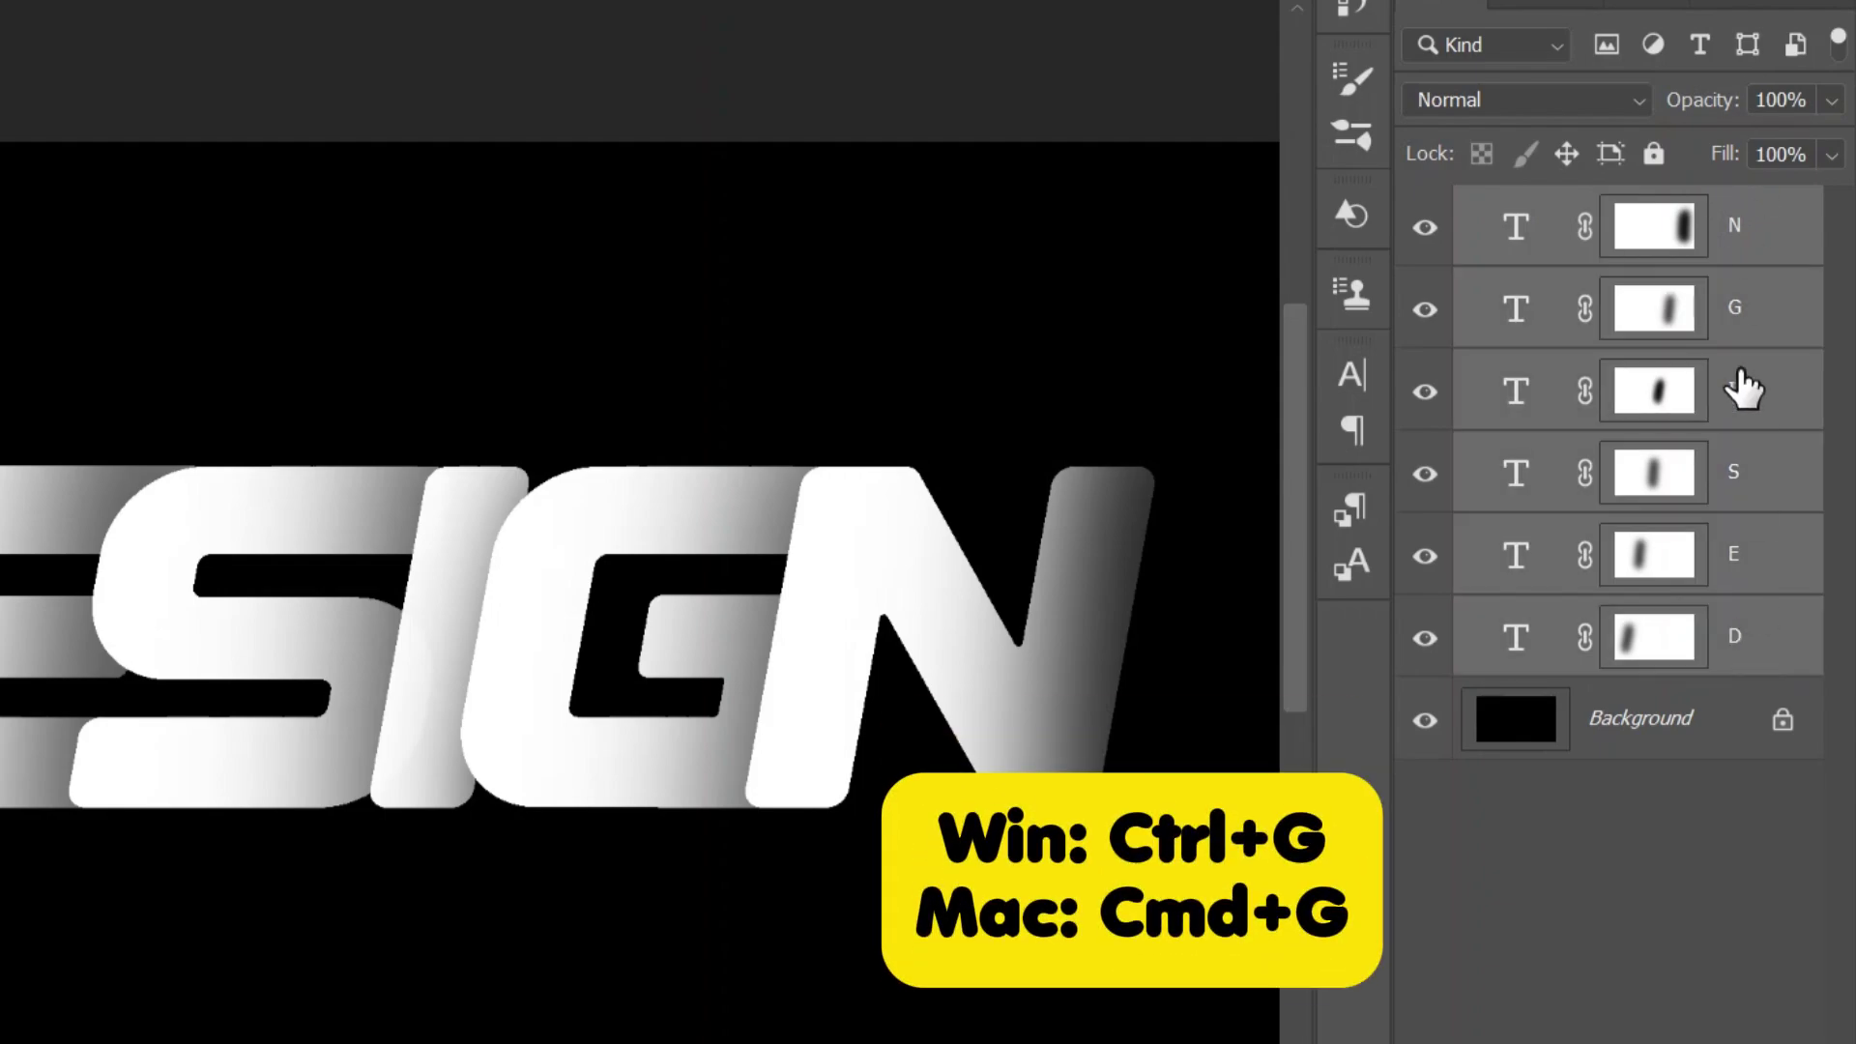
key(ctrl+g)
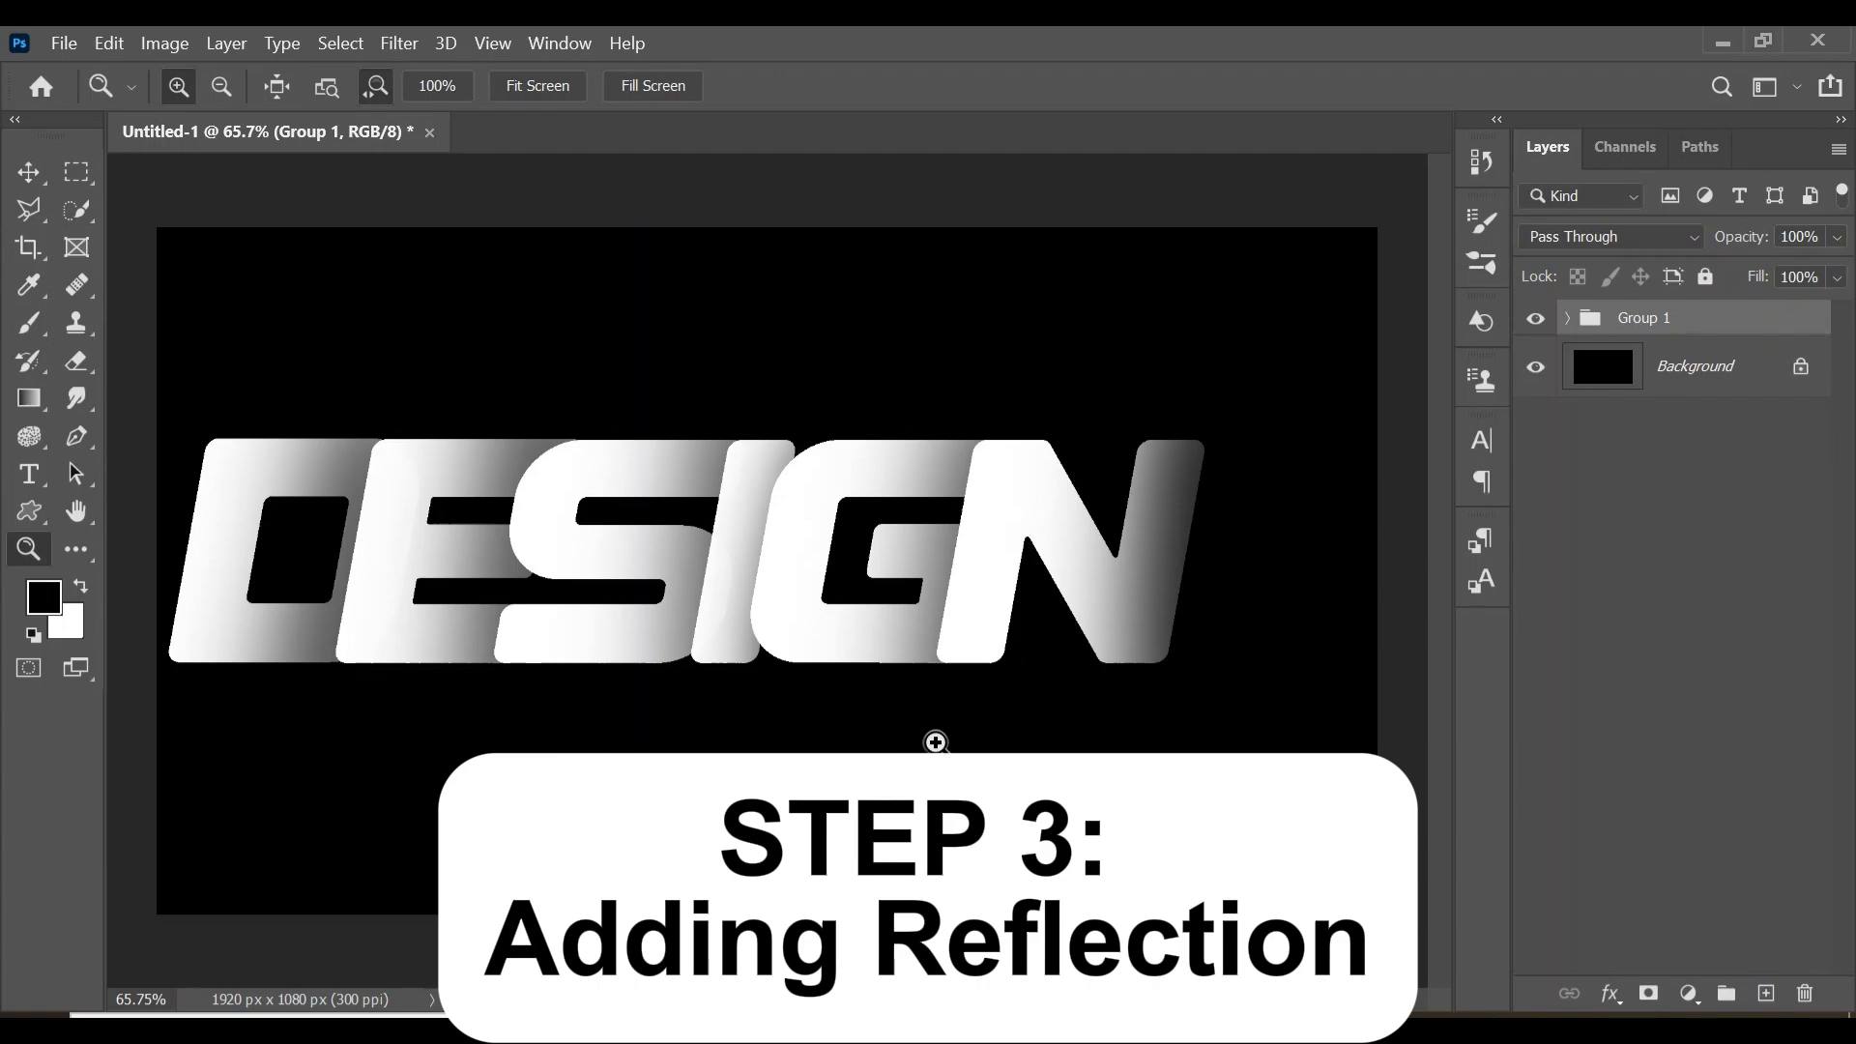
- Move the whole DESIGN group right so it sits centred horizontally on the canvas
key(ctrl+t)
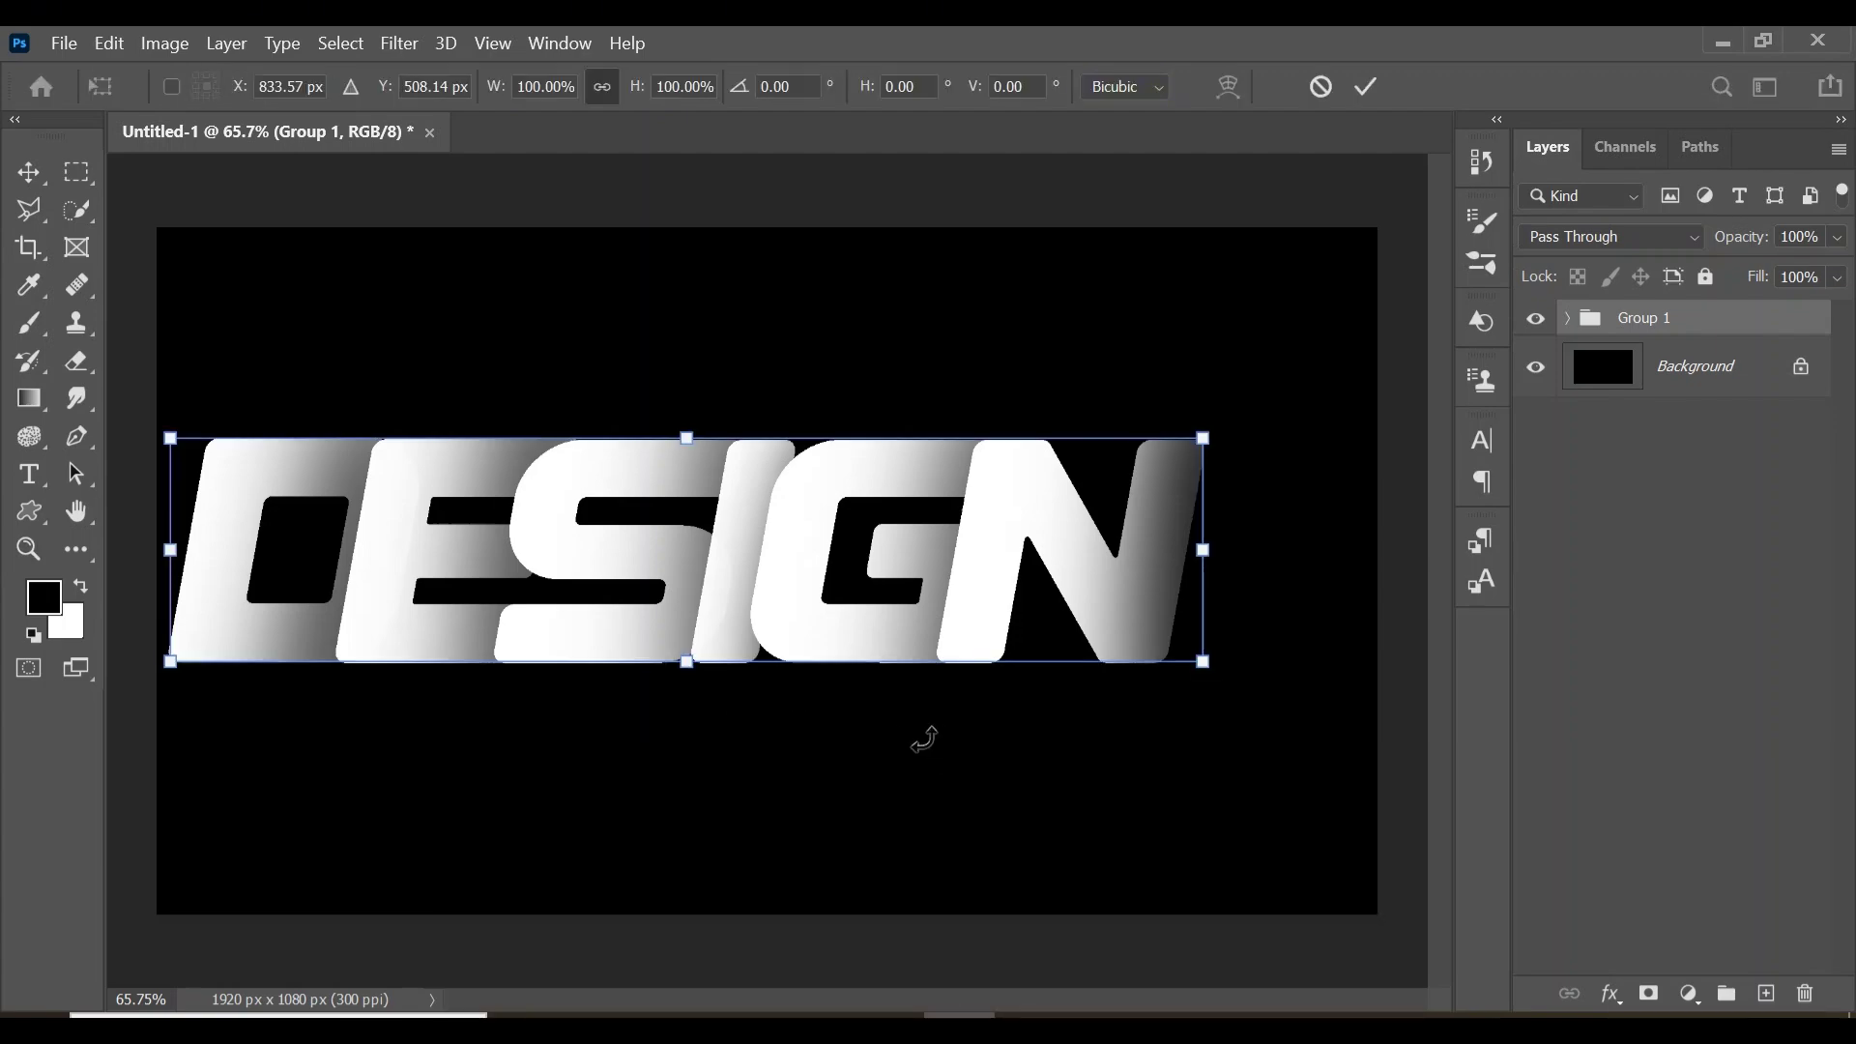
drag(690, 611, 770, 607)
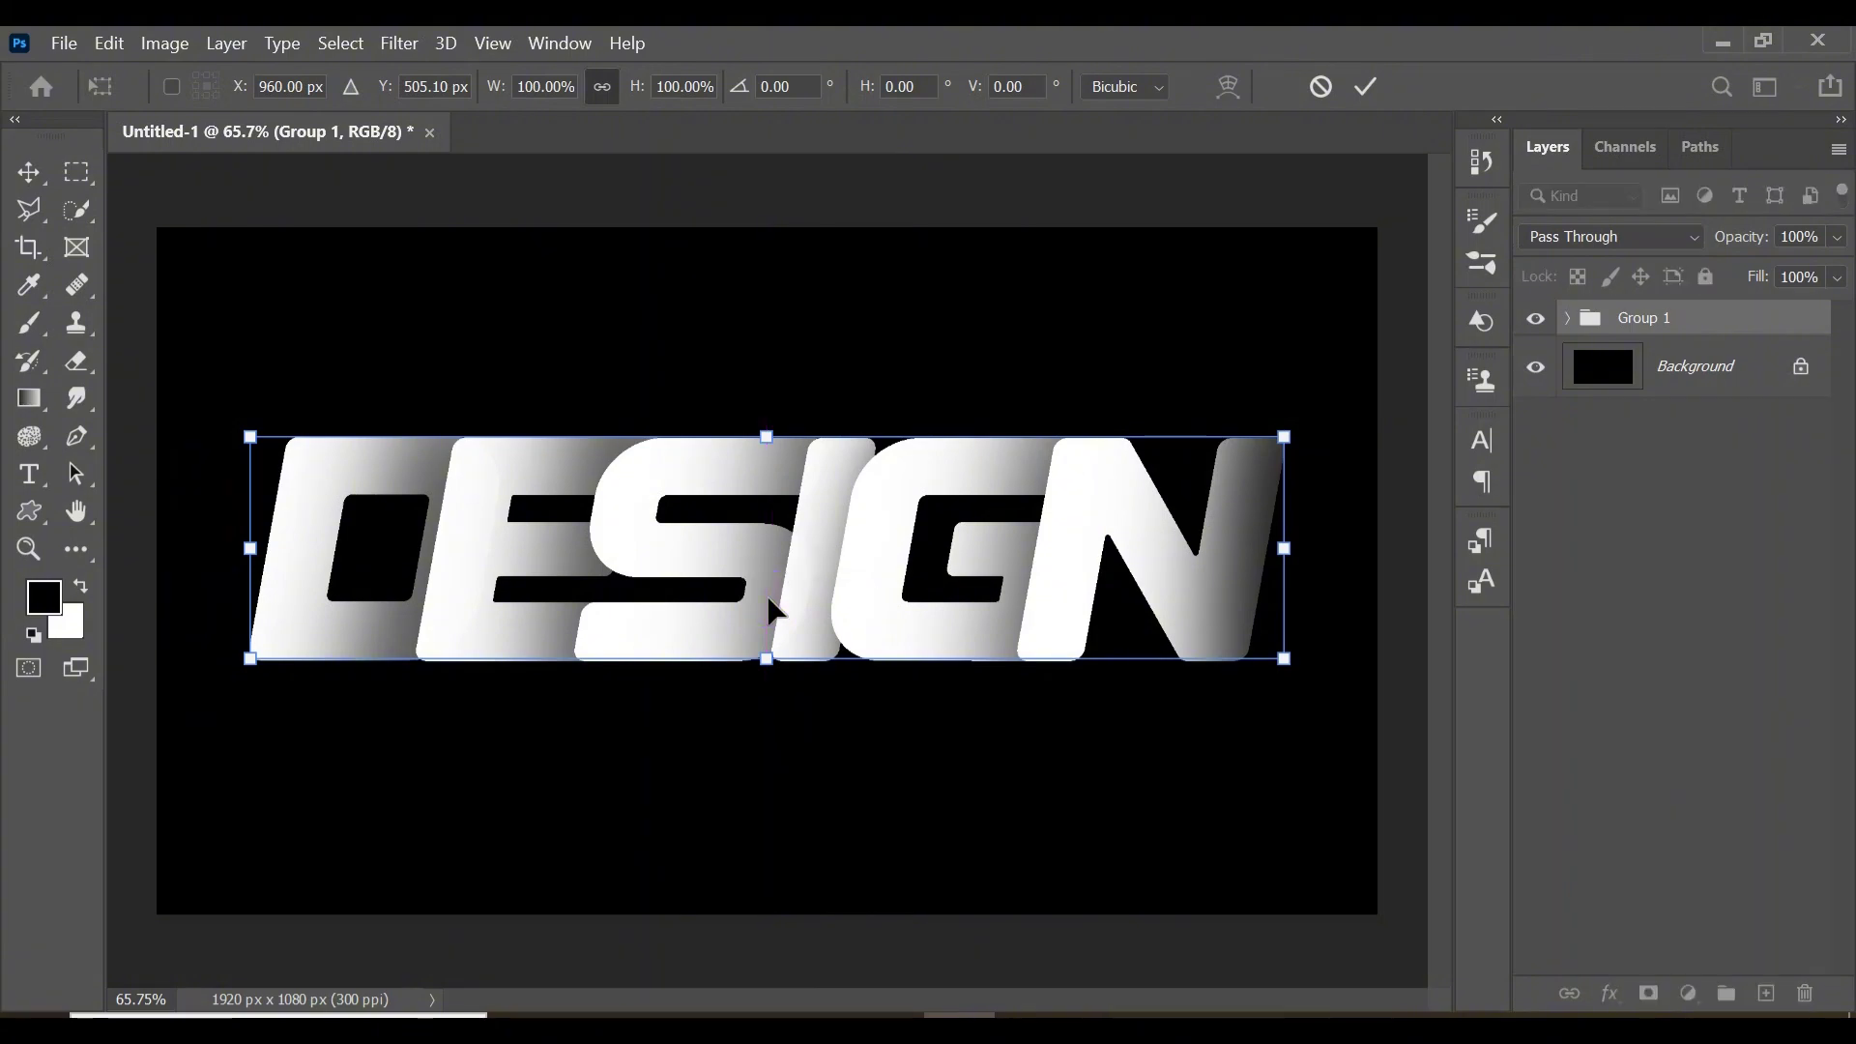
key(Return)
- Duplicate the DESIGN group and place Group 1 copy below Group 1 in the Layers panel
key(z)
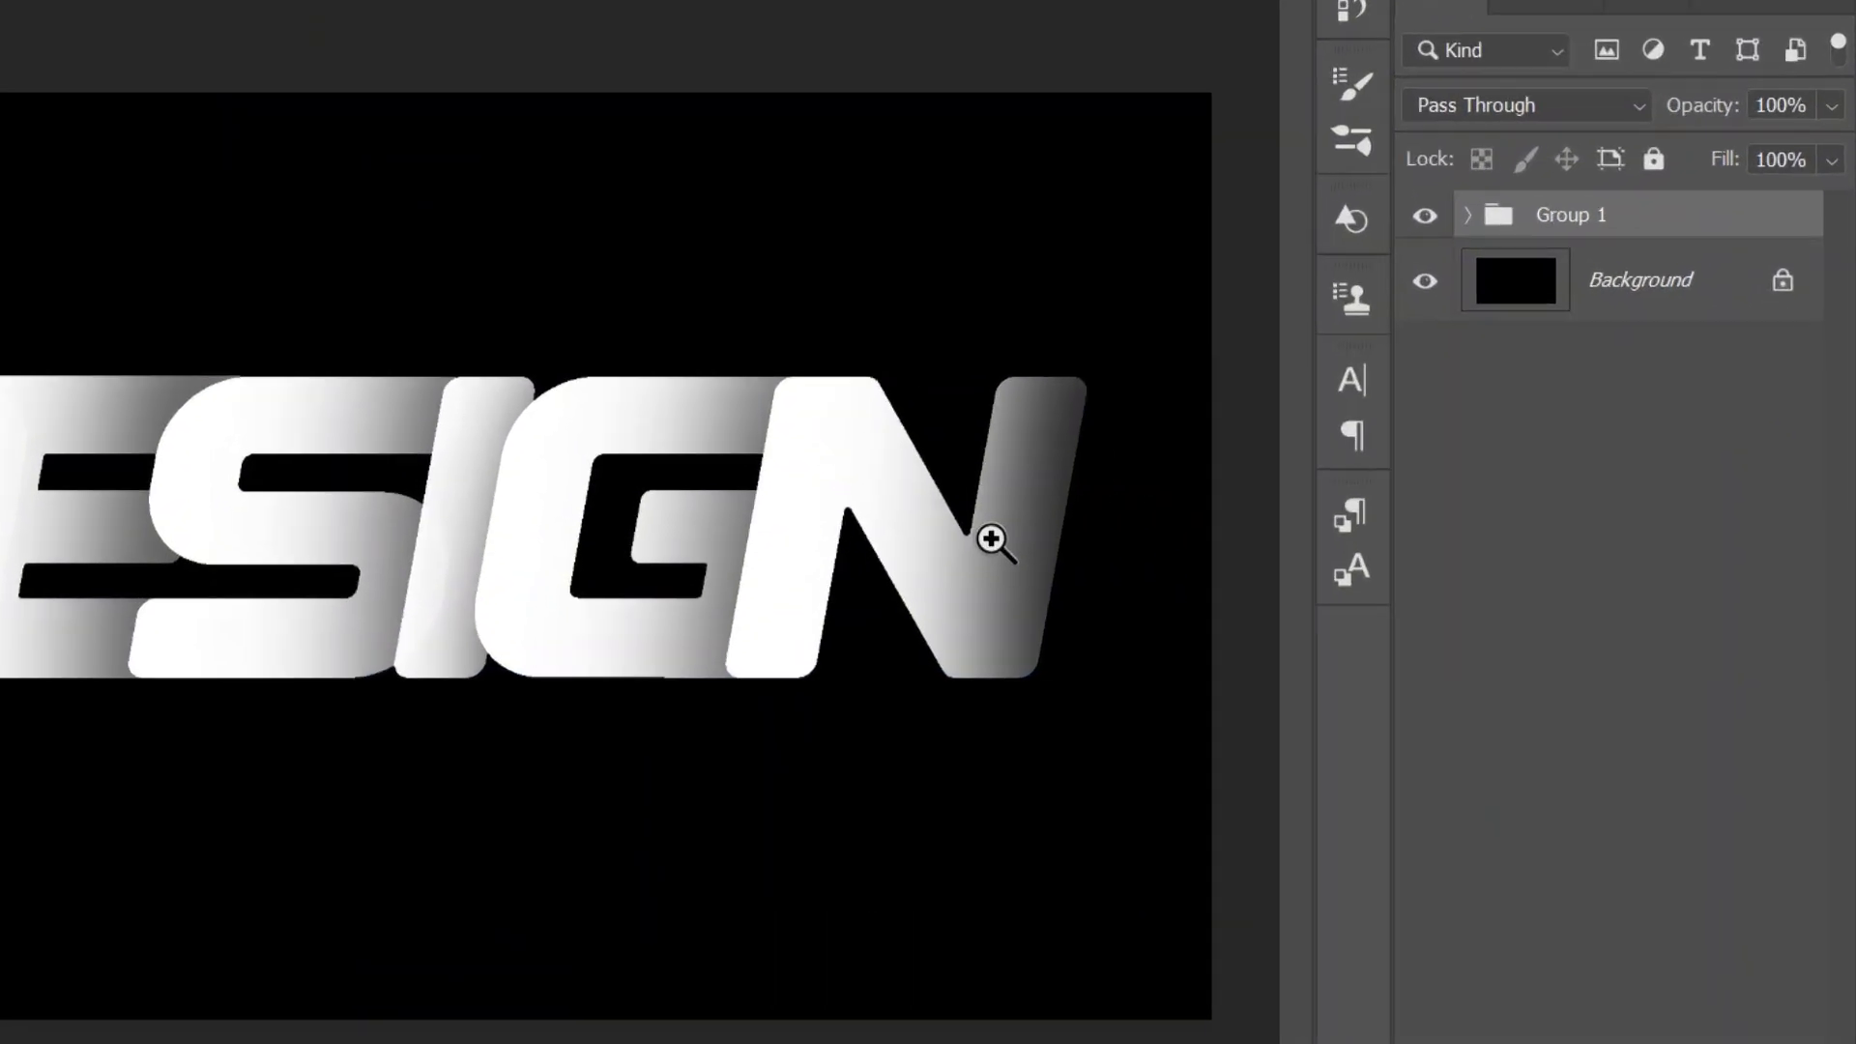
key(ctrl+j)
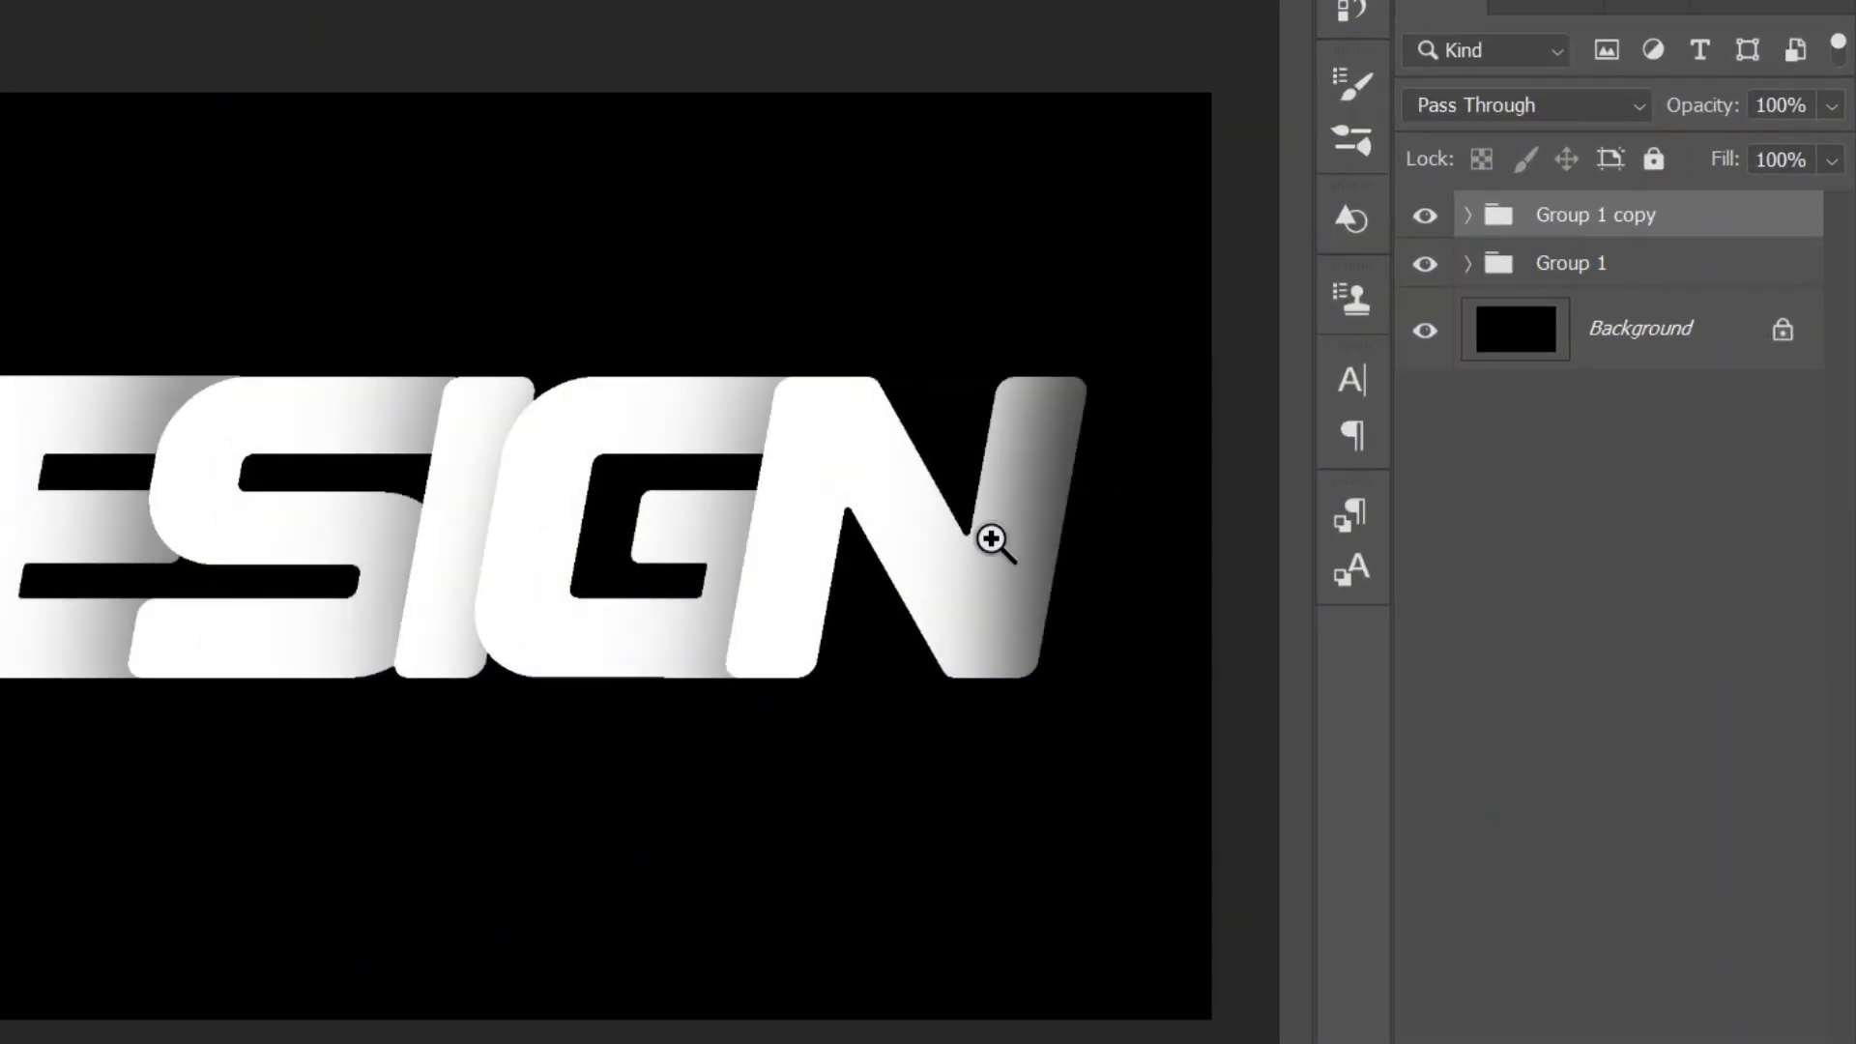
drag(1653, 219, 1660, 302)
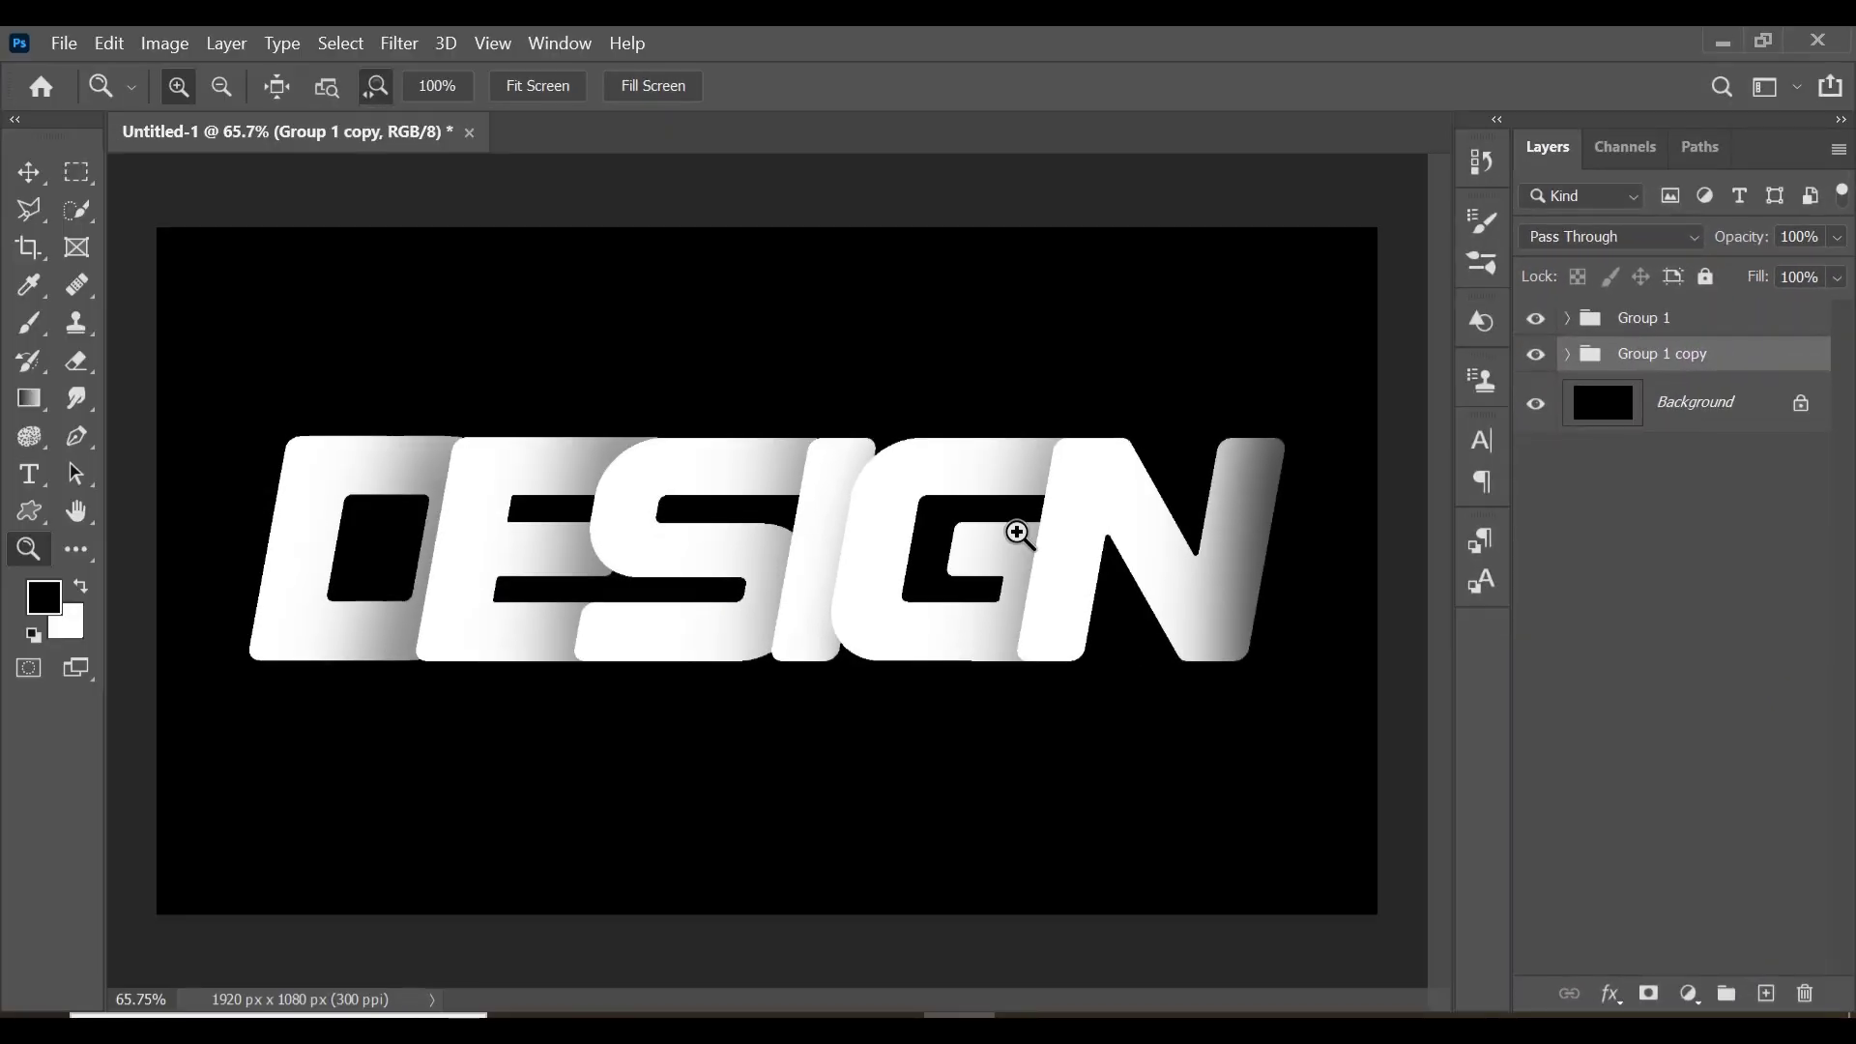
- Flip Group 1 copy vertically and move it down beneath the original DESIGN text
key(ctrl+t)
right_click(779, 572)
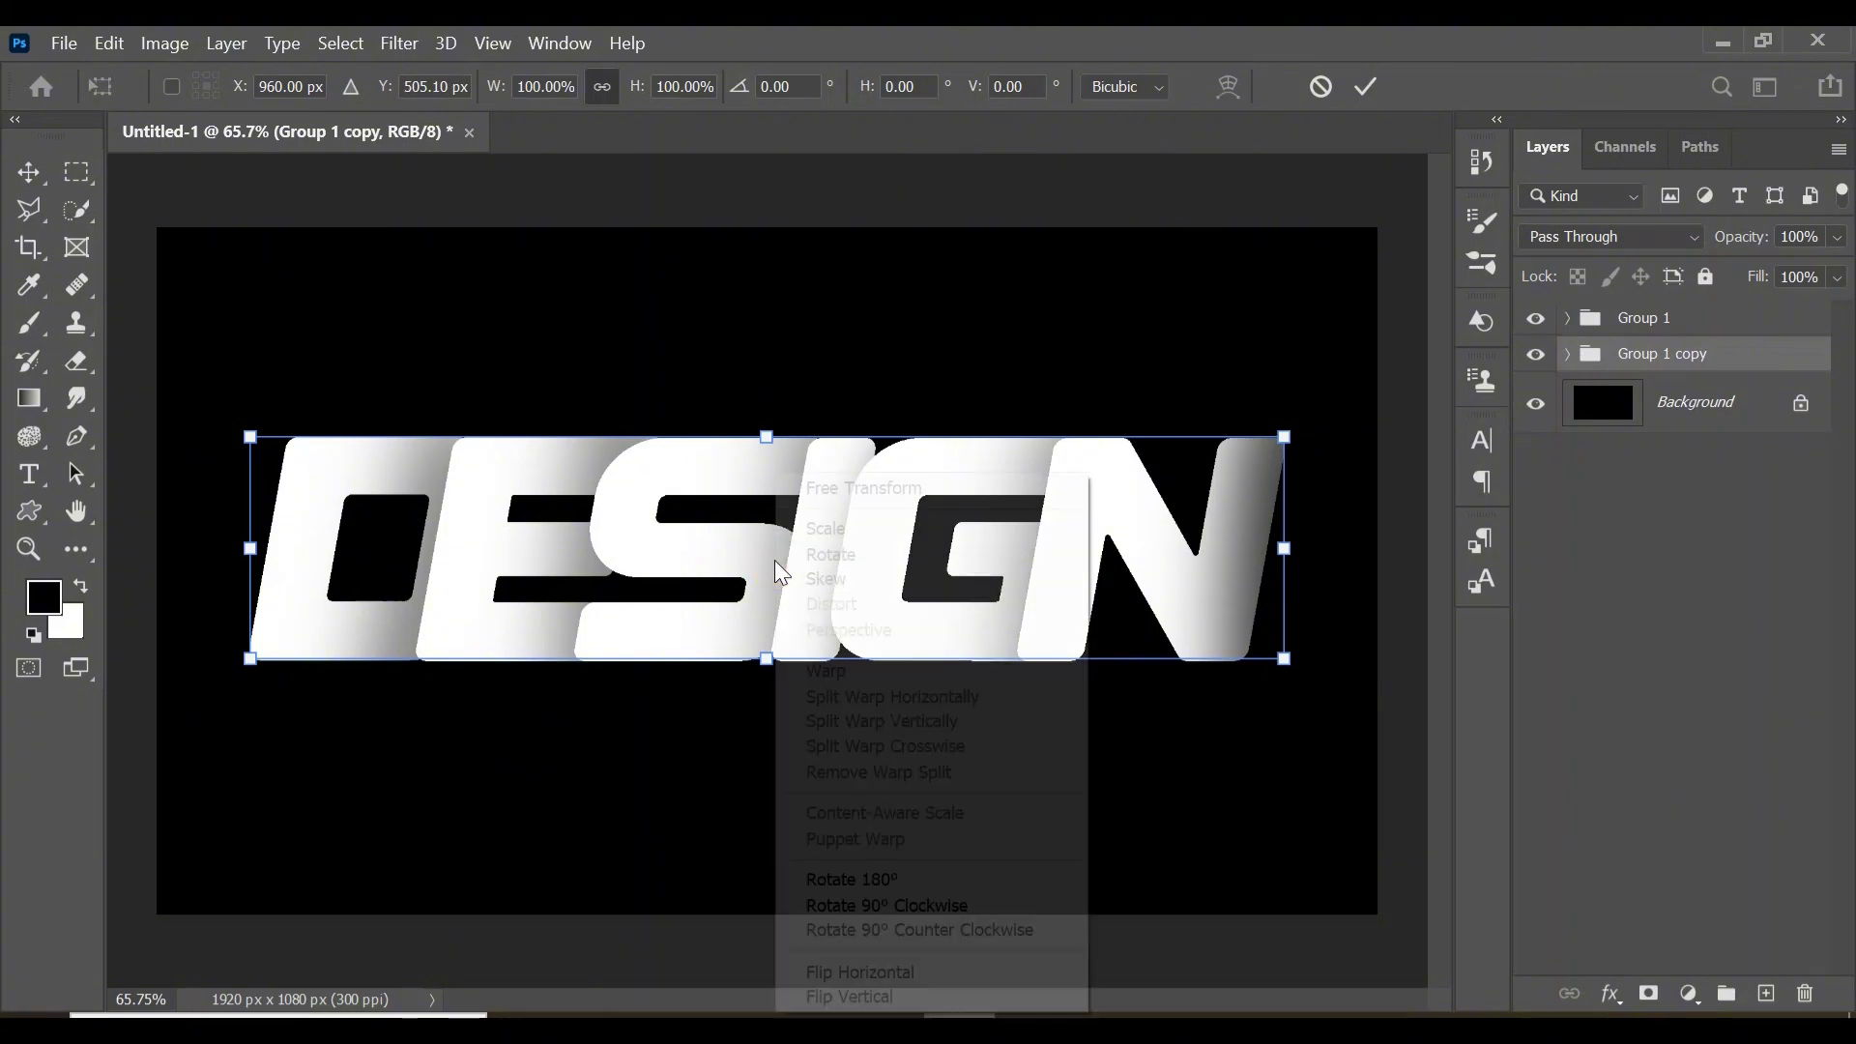
click(858, 996)
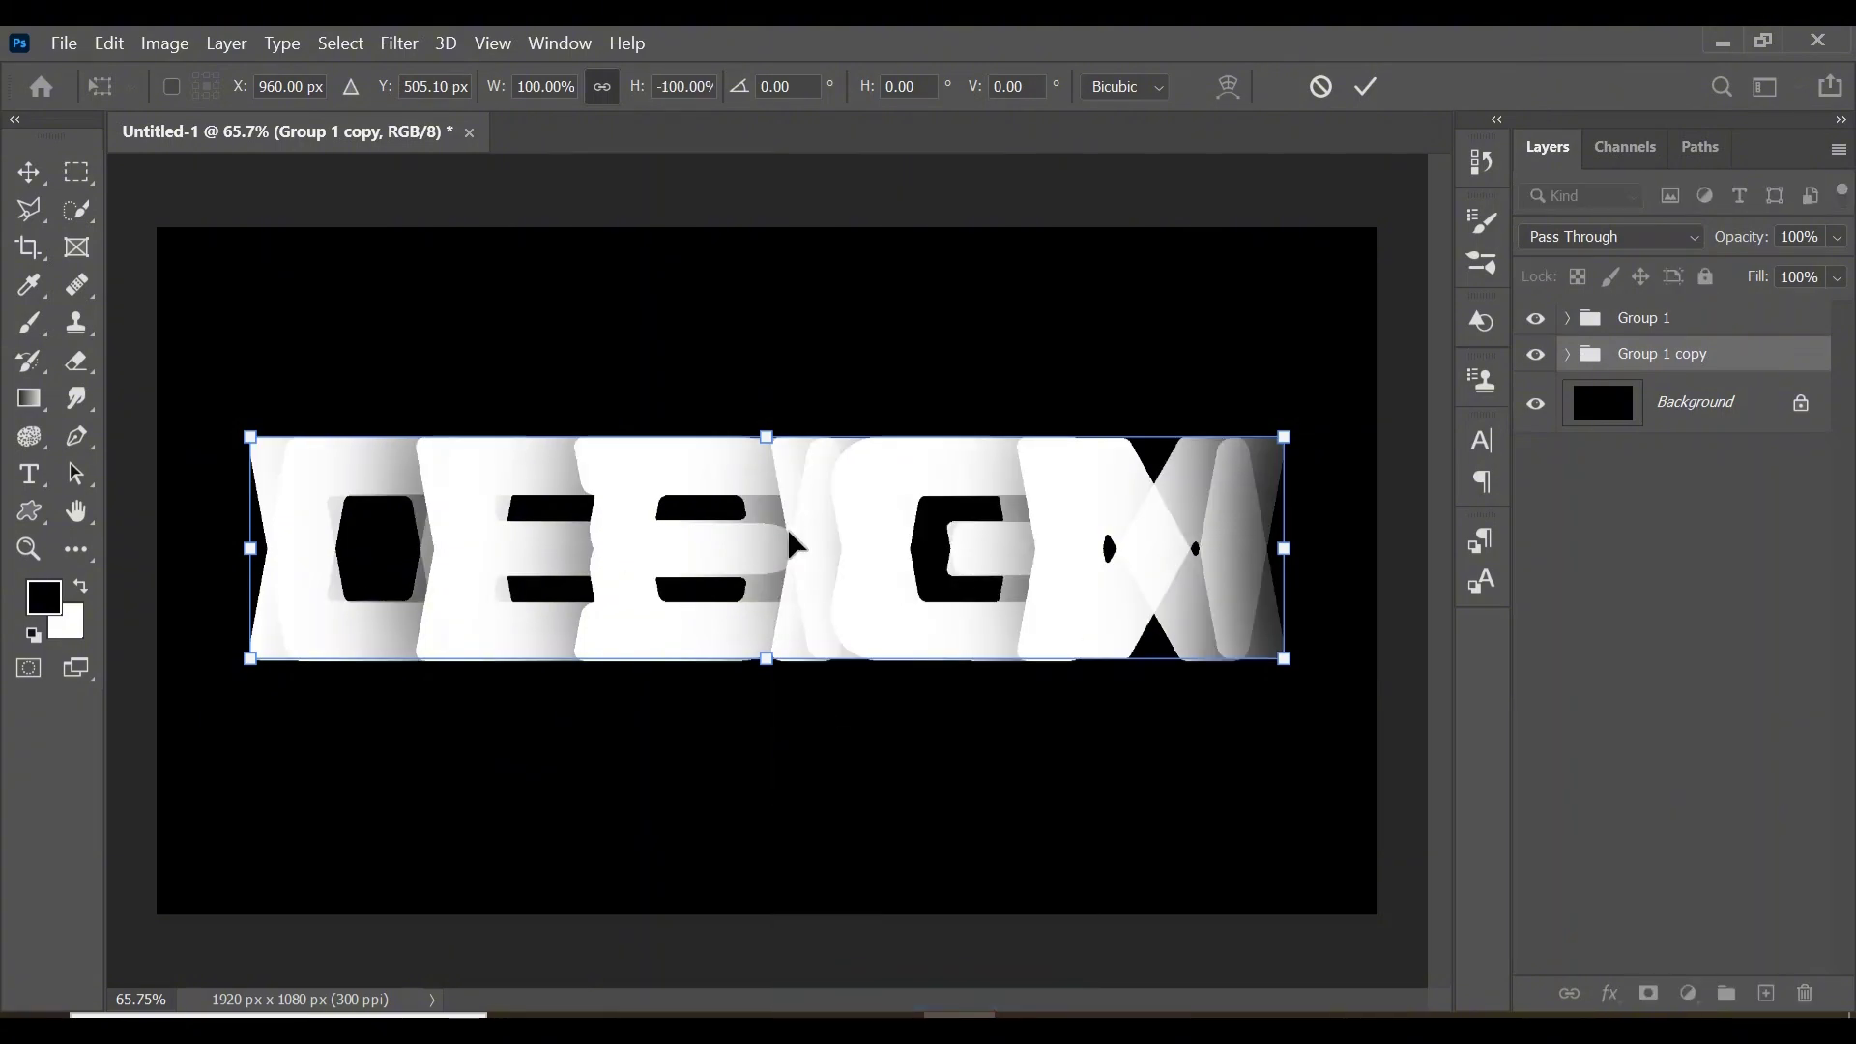
drag(780, 527, 798, 767)
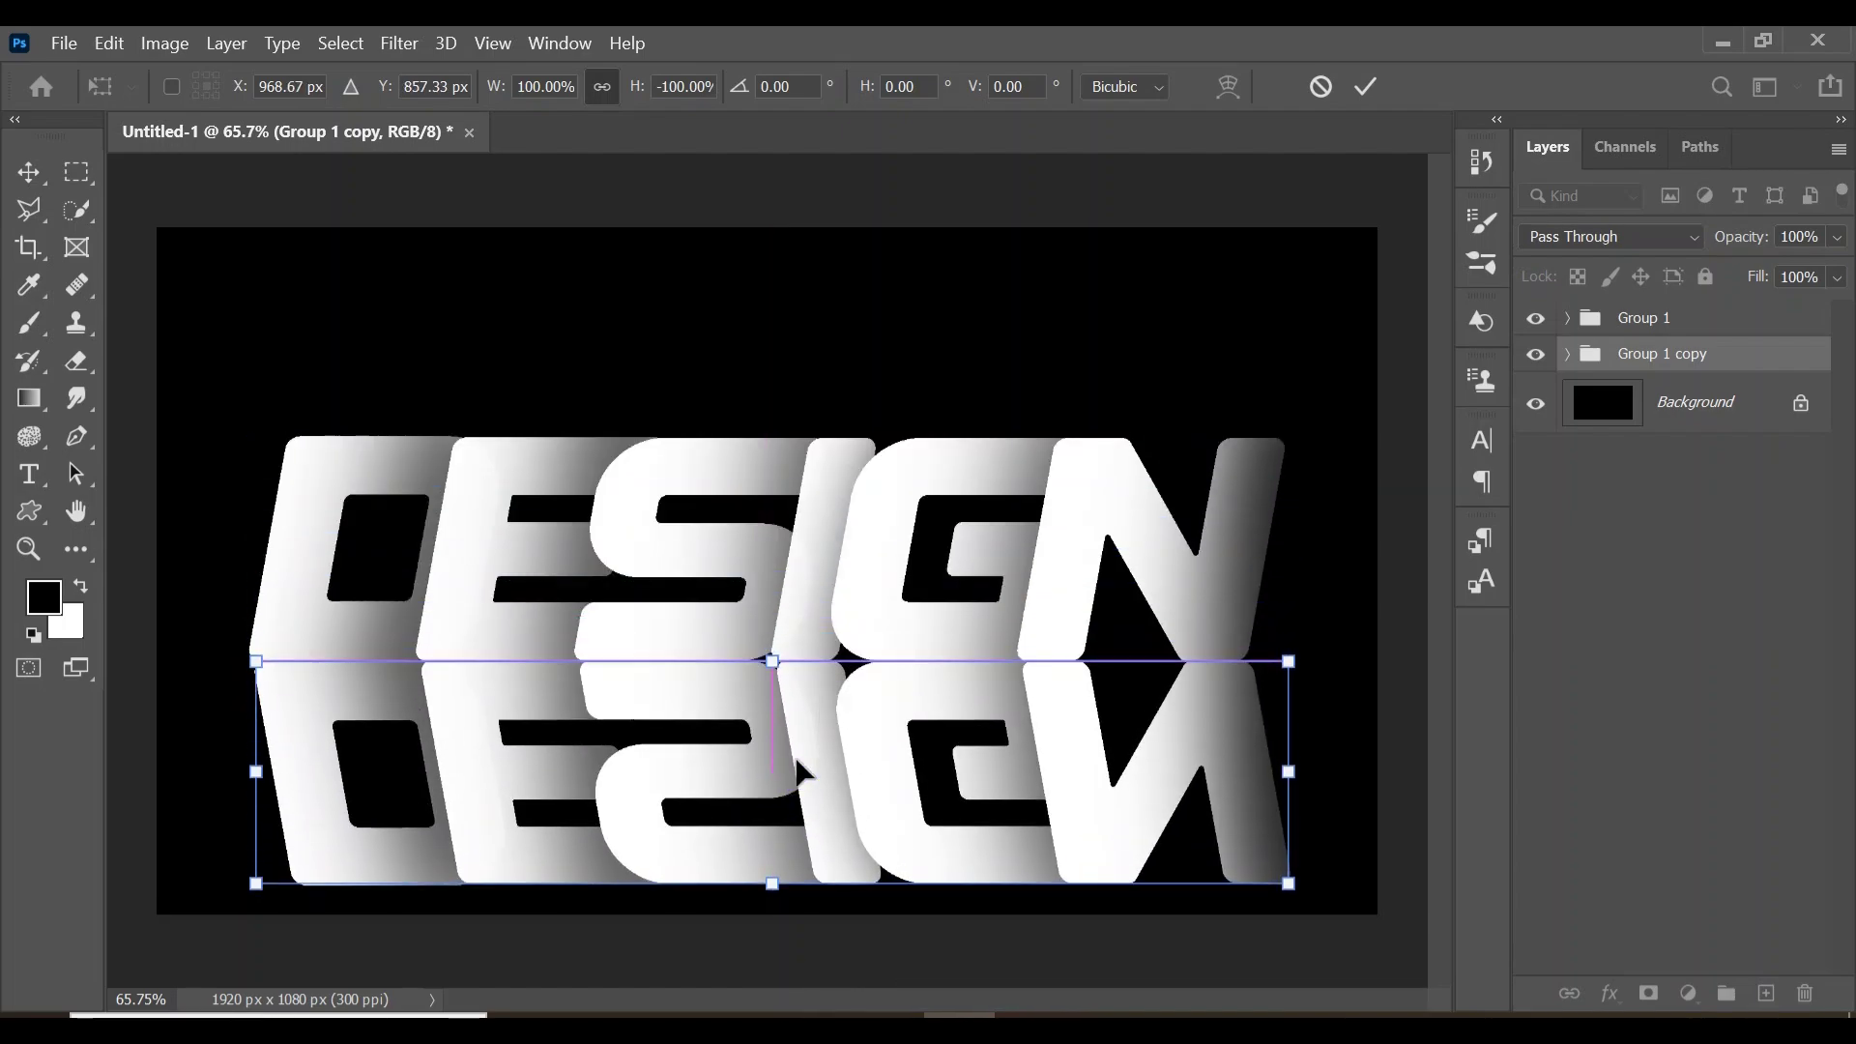
key(Return)
- Nudge the flipped copy slightly left so the reflection lines up with the original
key(z)
key(ctrl+t)
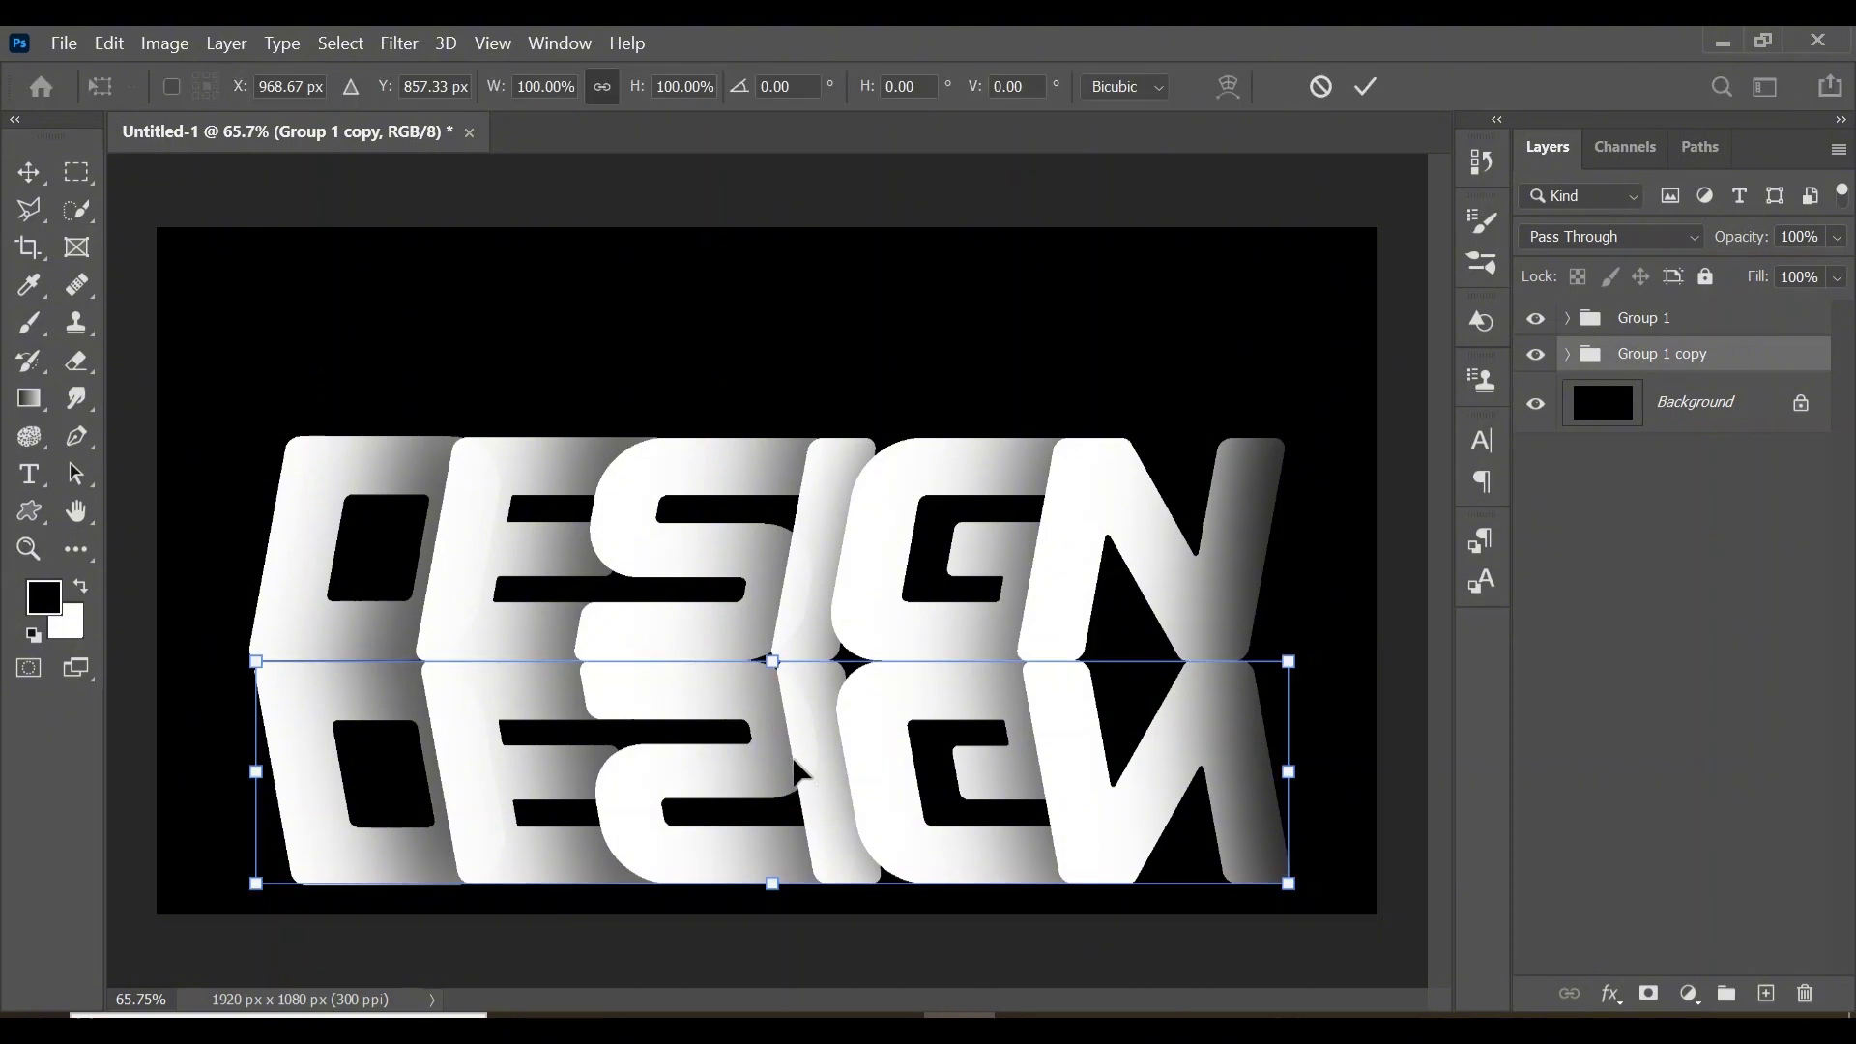
drag(743, 762, 738, 762)
key(Return)
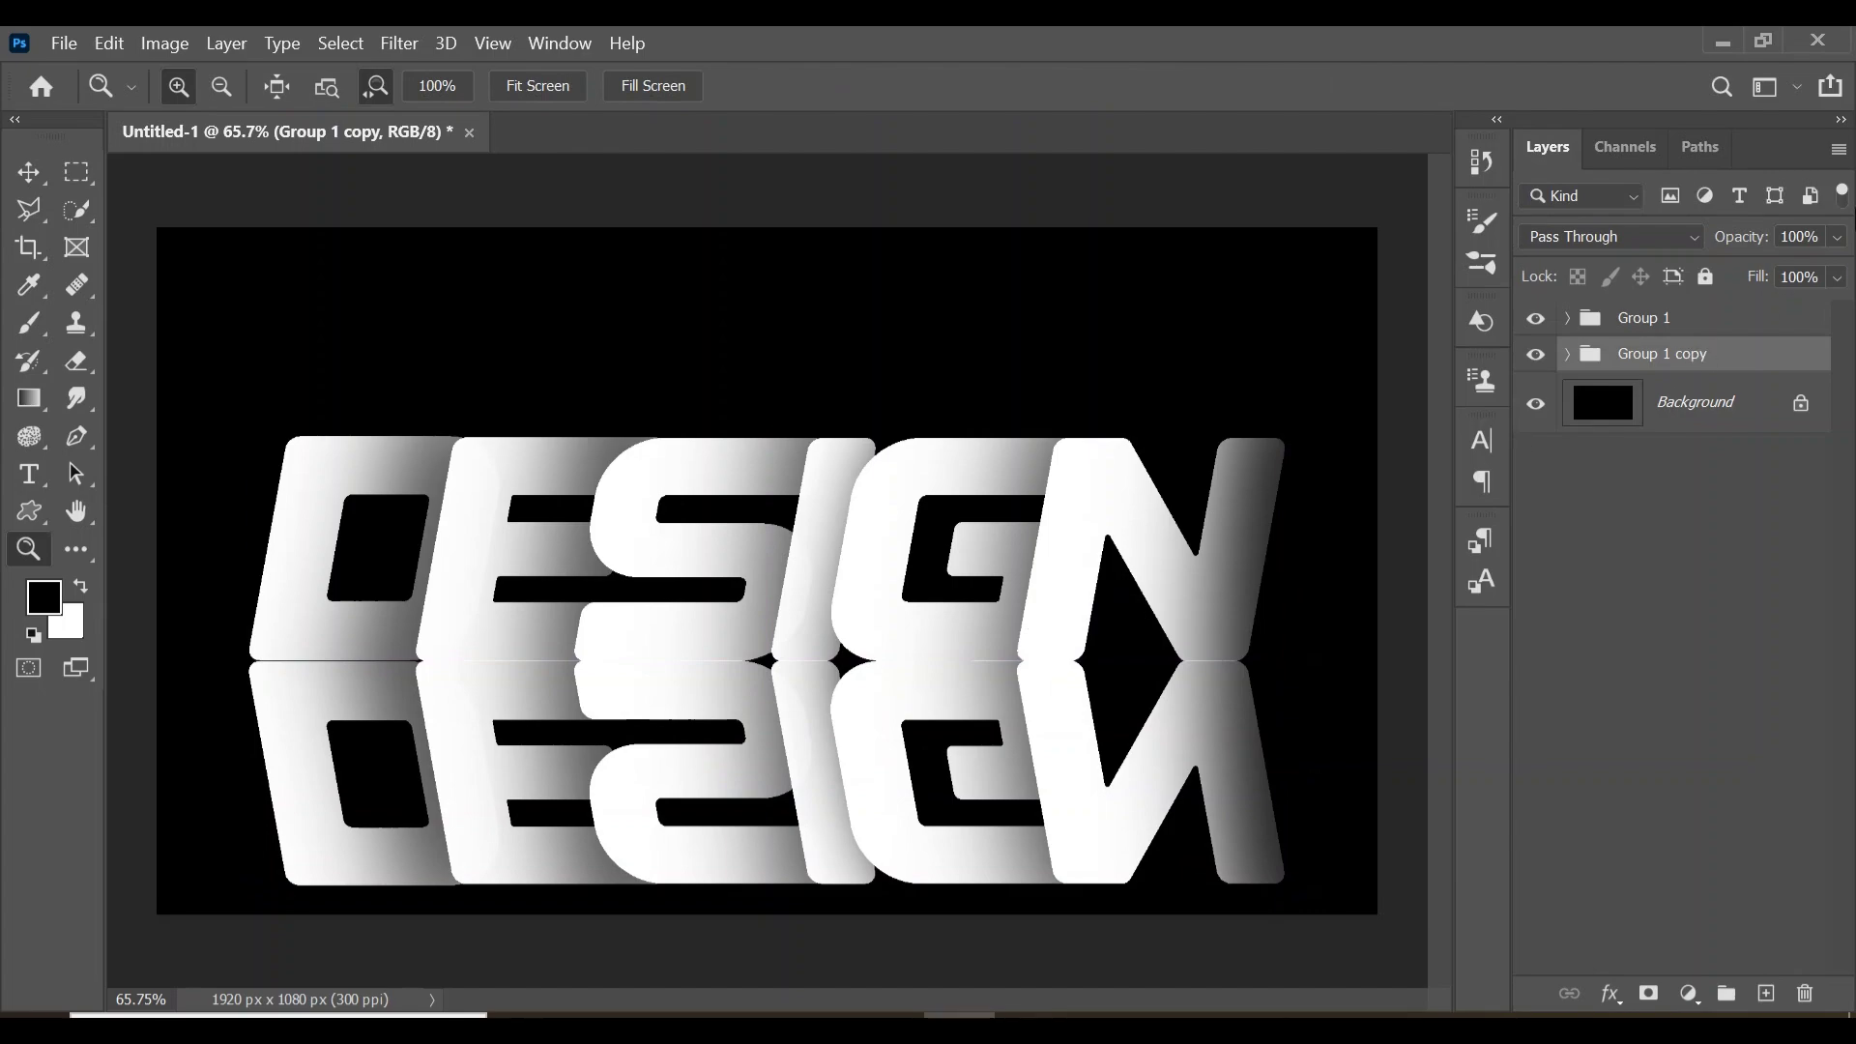
- Drop Group 1 copy's opacity to 16% and add a layer mask to the group
click(1836, 237)
drag(1833, 269, 1720, 273)
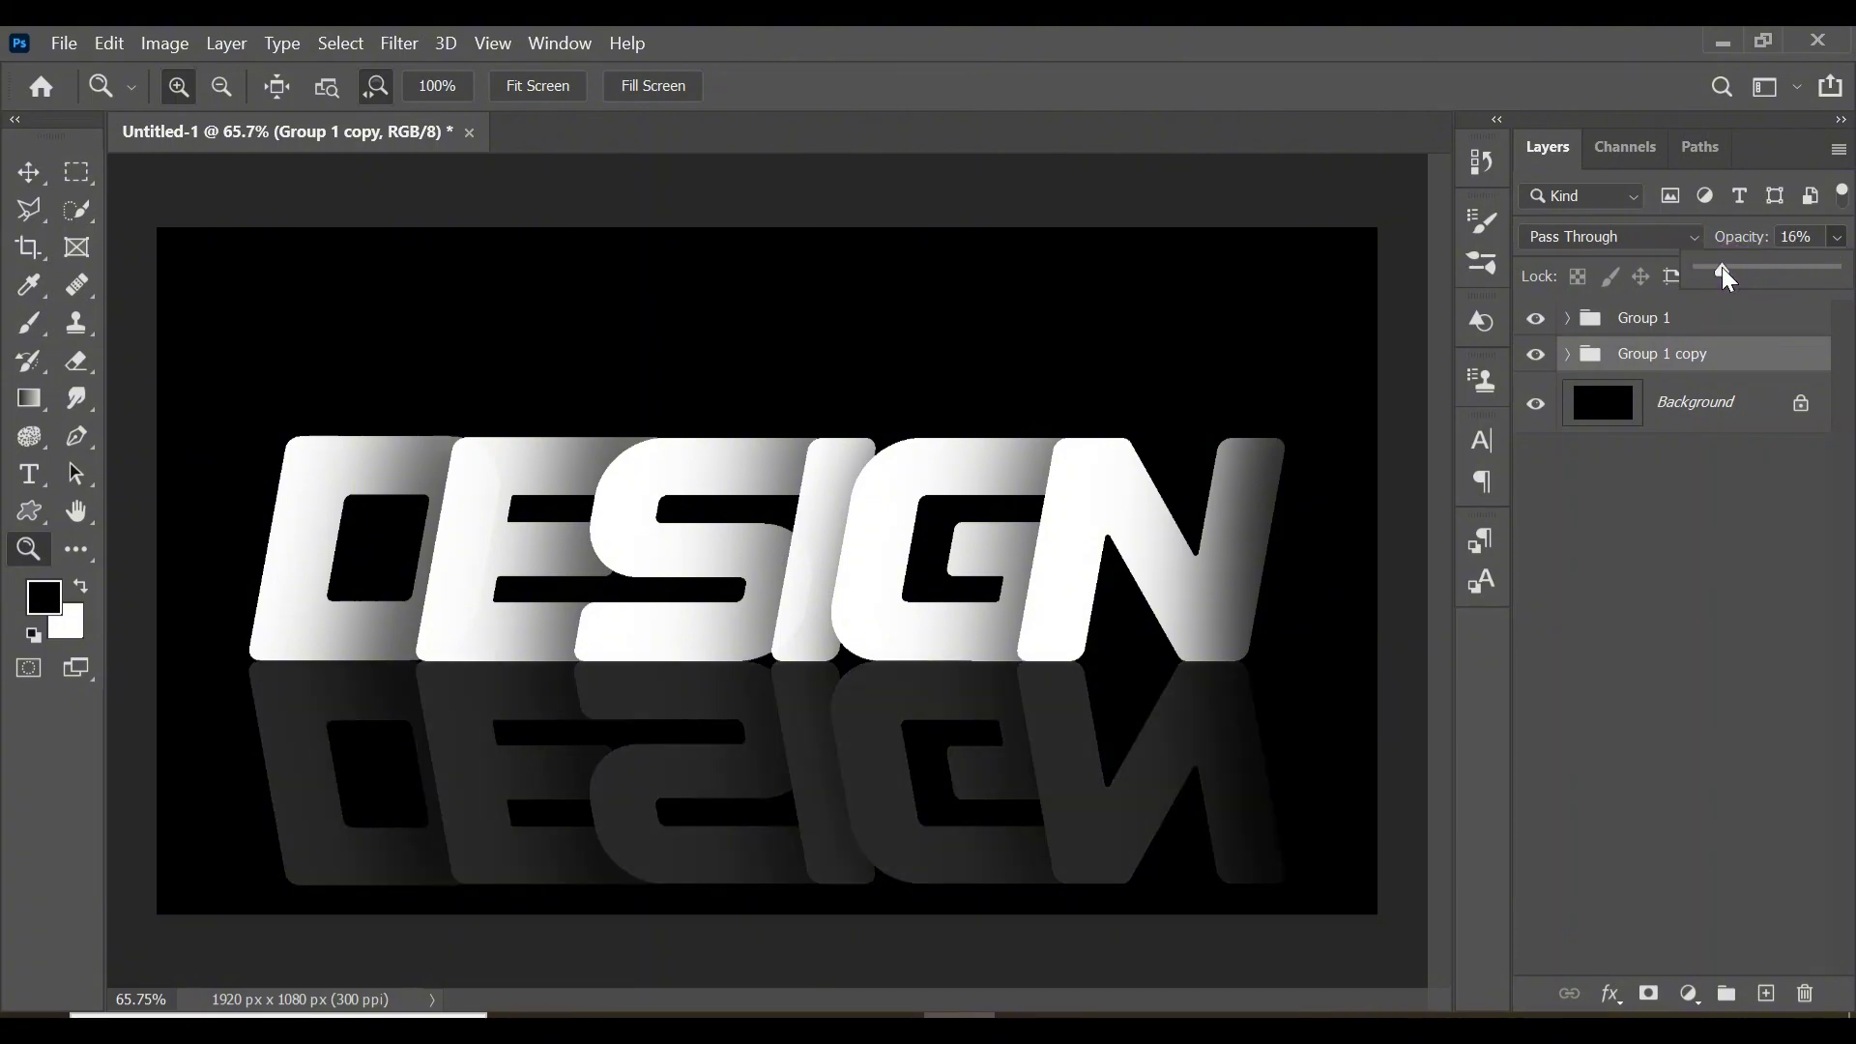
click(1836, 237)
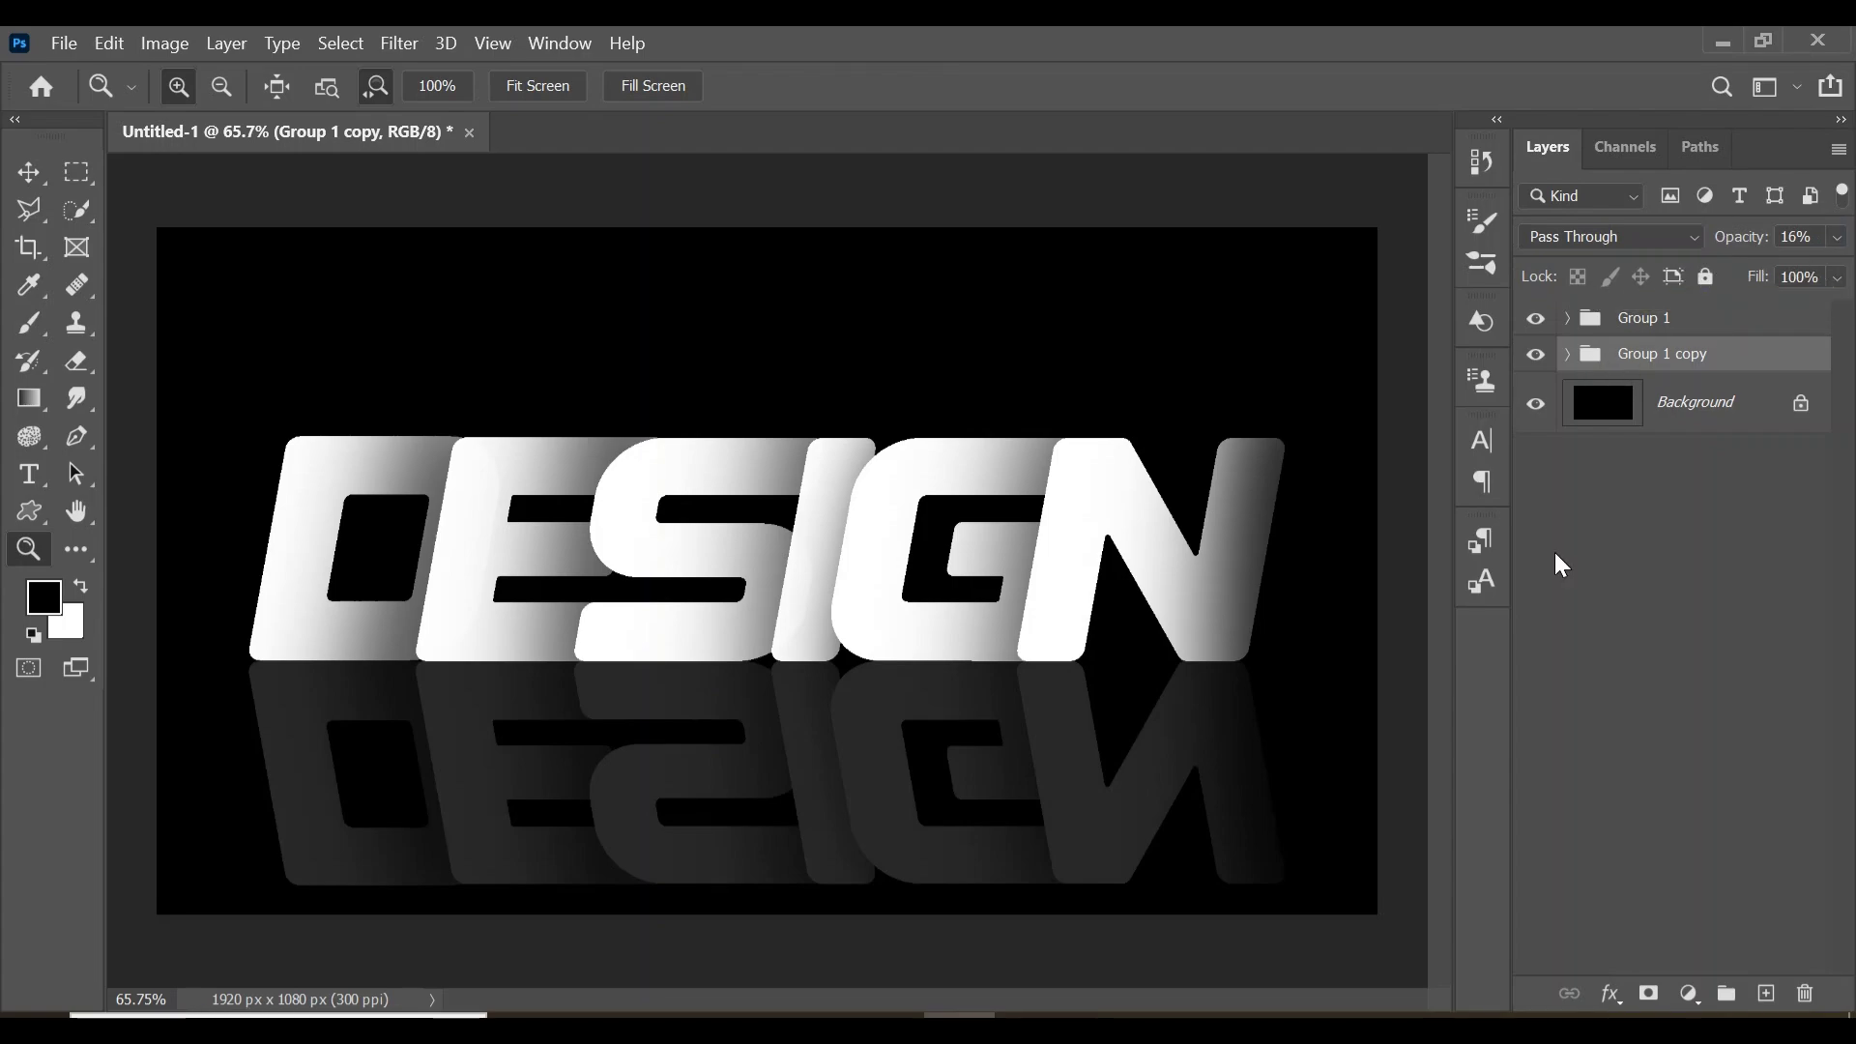
click(1650, 994)
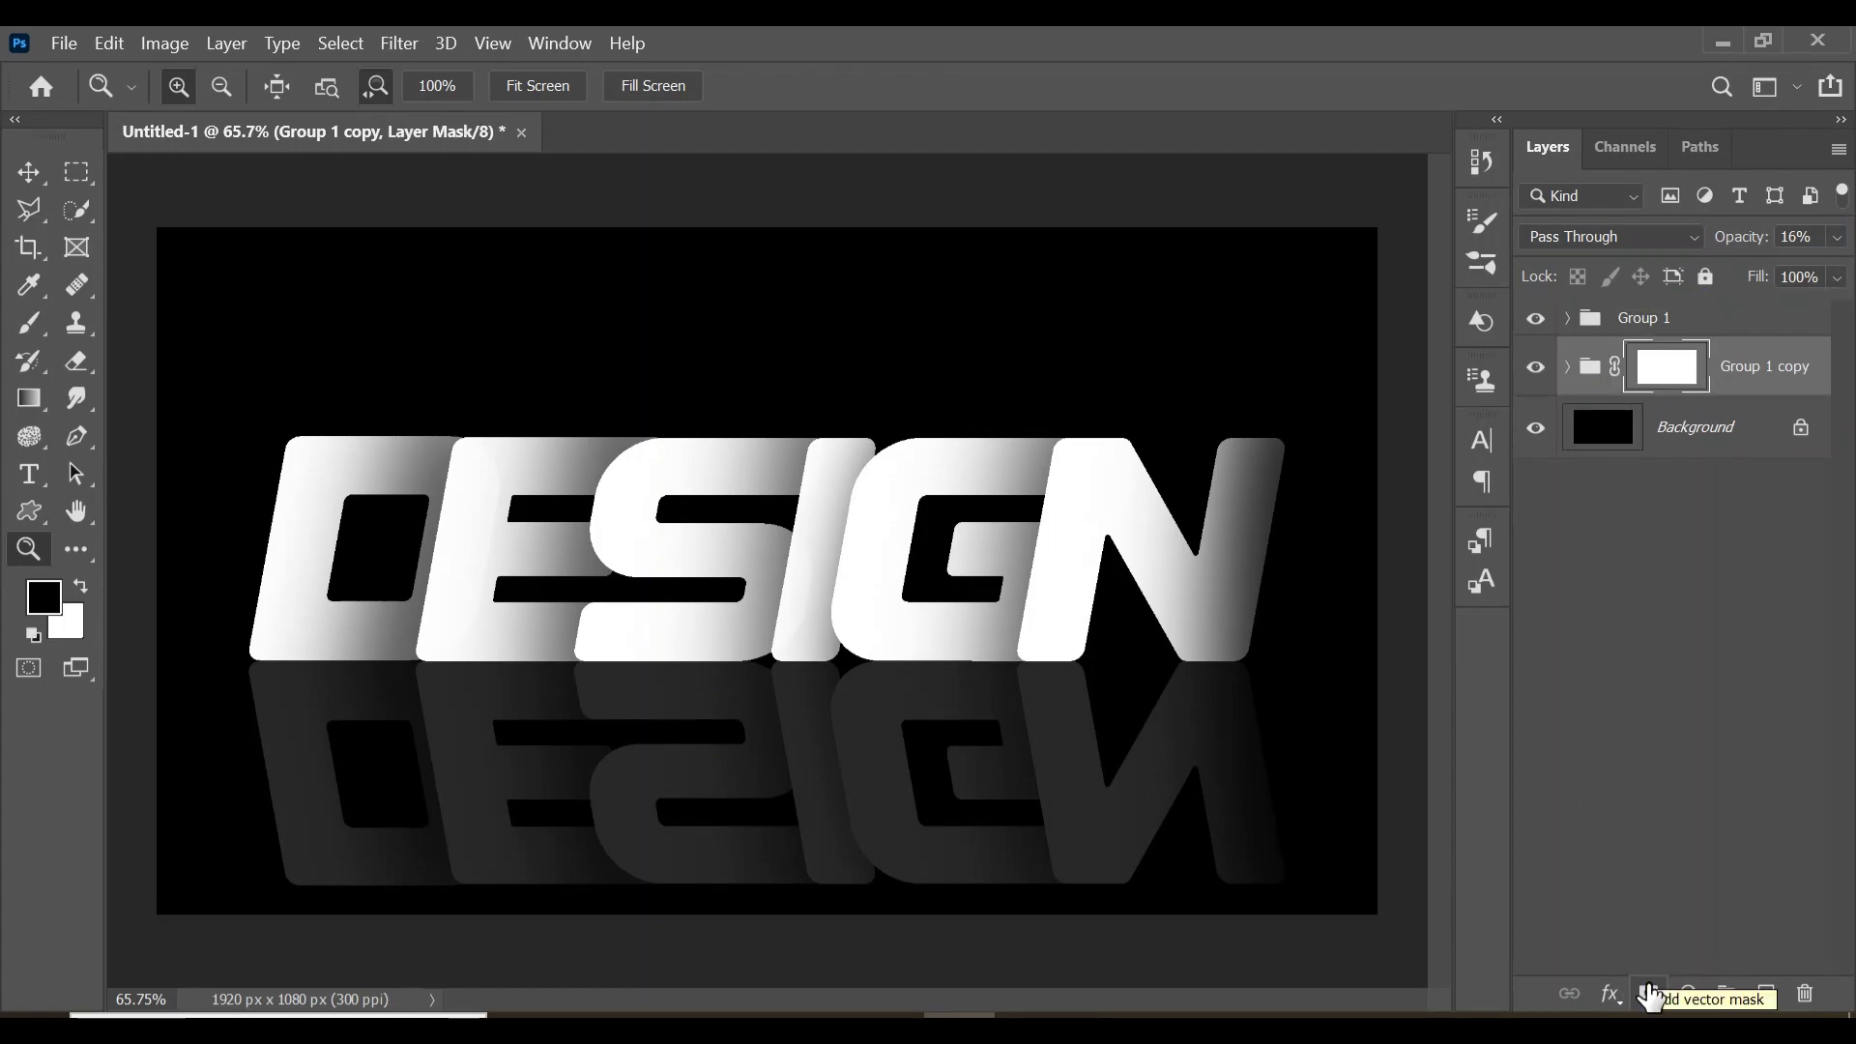
- Paint black across the reflection's lower part on the mask with a 600 px brush
click(26, 329)
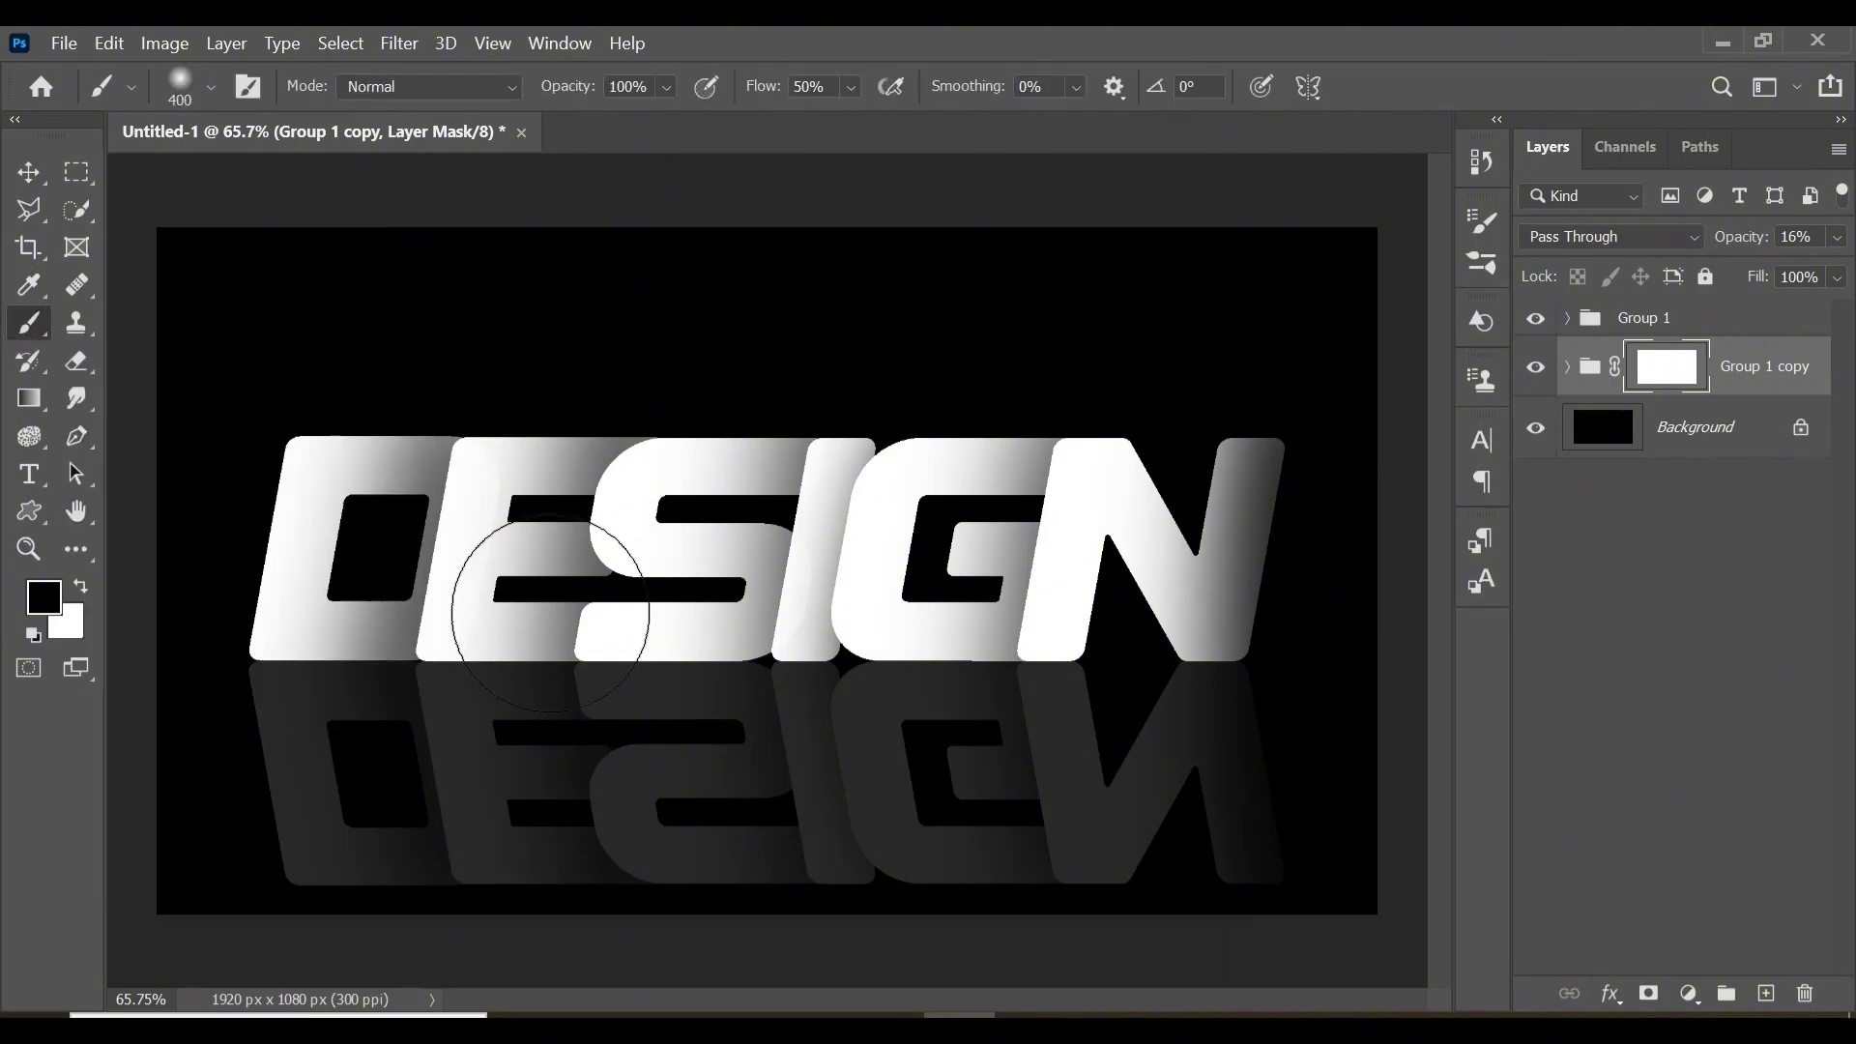
key(bracketright)
key(bracketright)
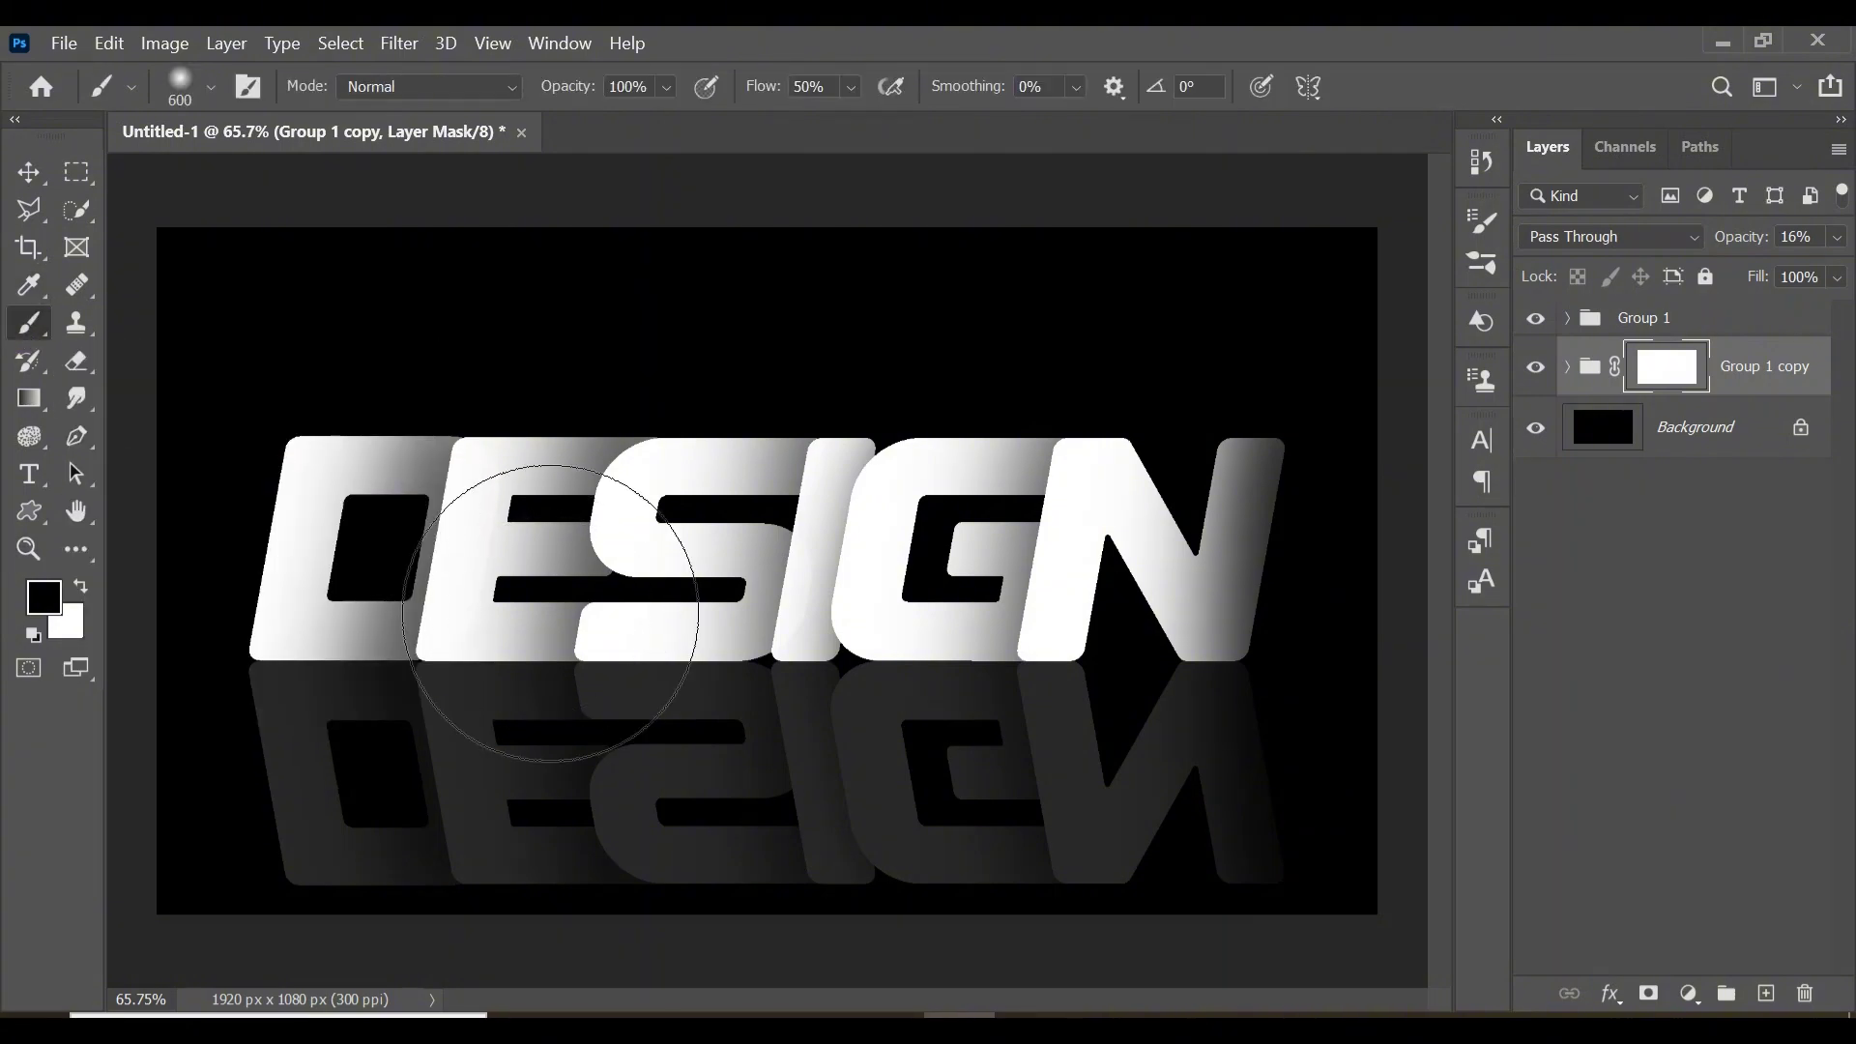
key(bracketright)
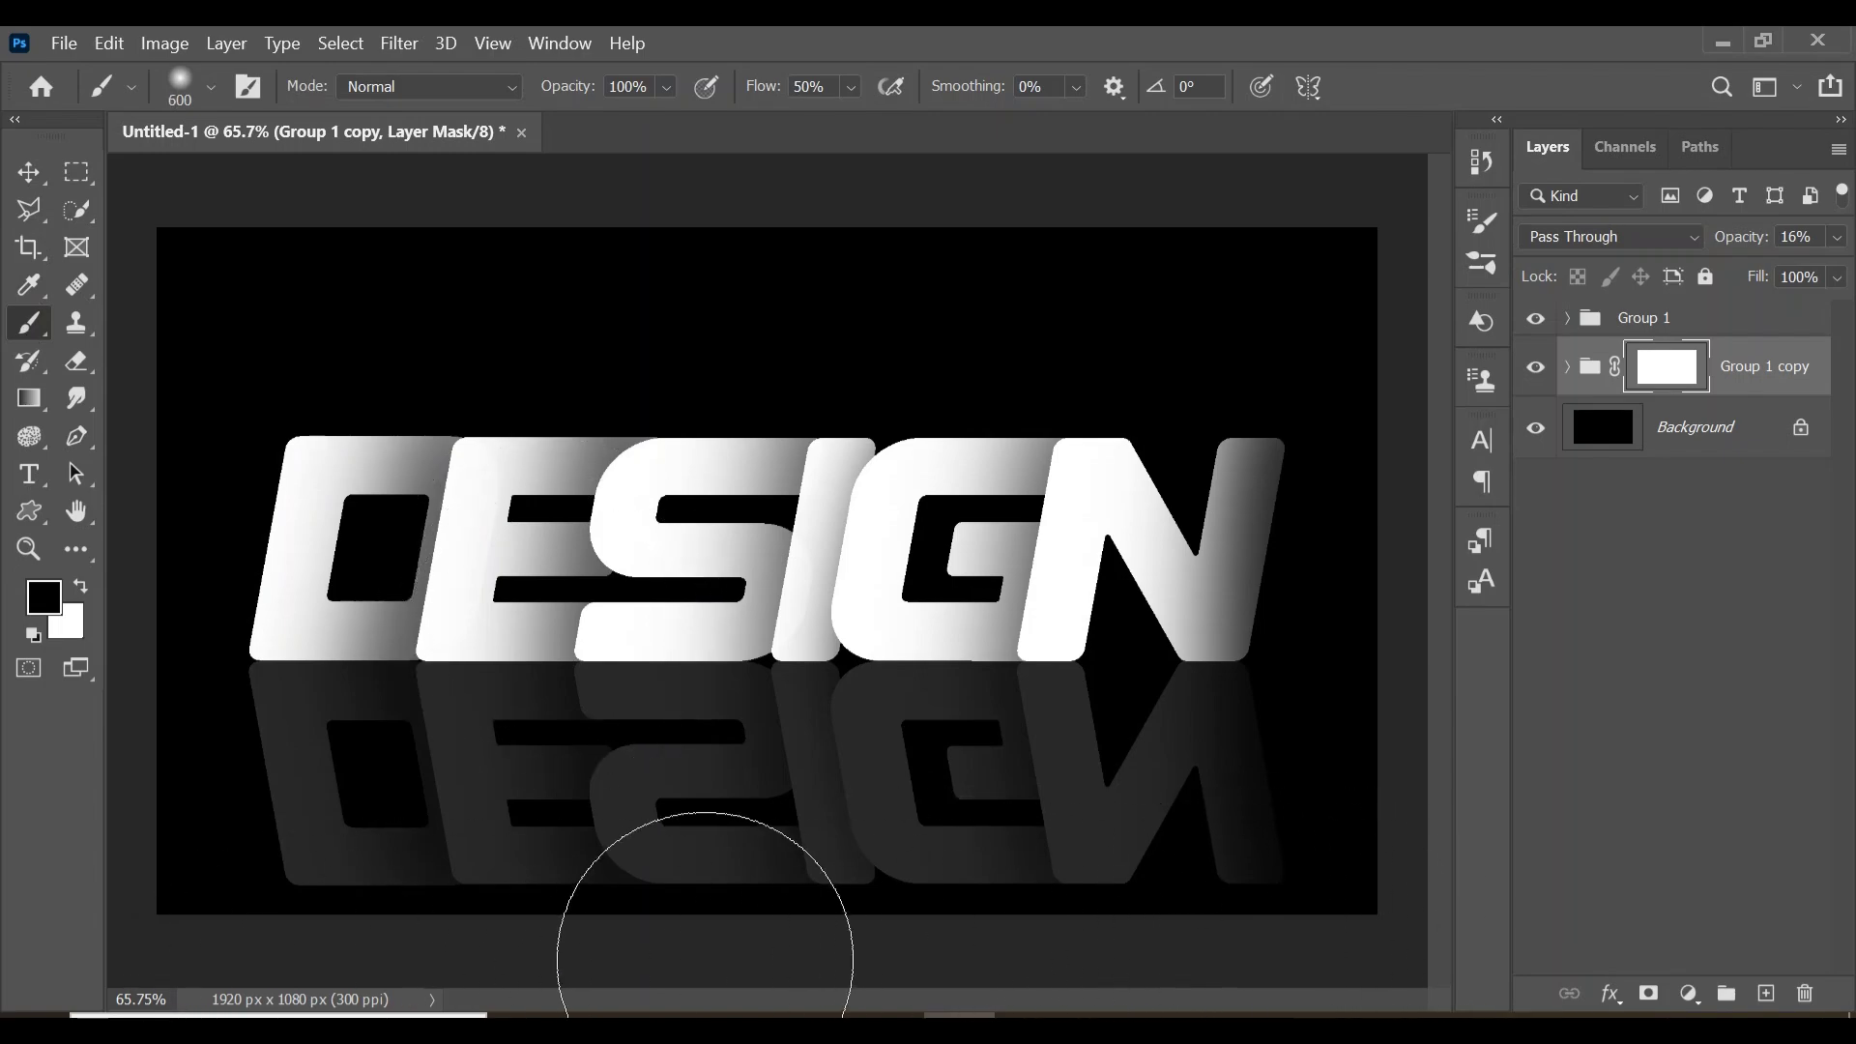
mouse_move(1212, 952)
mouse_down()
mouse_move(1334, 933)
mouse_move(1083, 952)
mouse_move(187, 953)
mouse_move(244, 919)
mouse_move(381, 912)
mouse_move(1264, 903)
mouse_move(198, 903)
mouse_up()
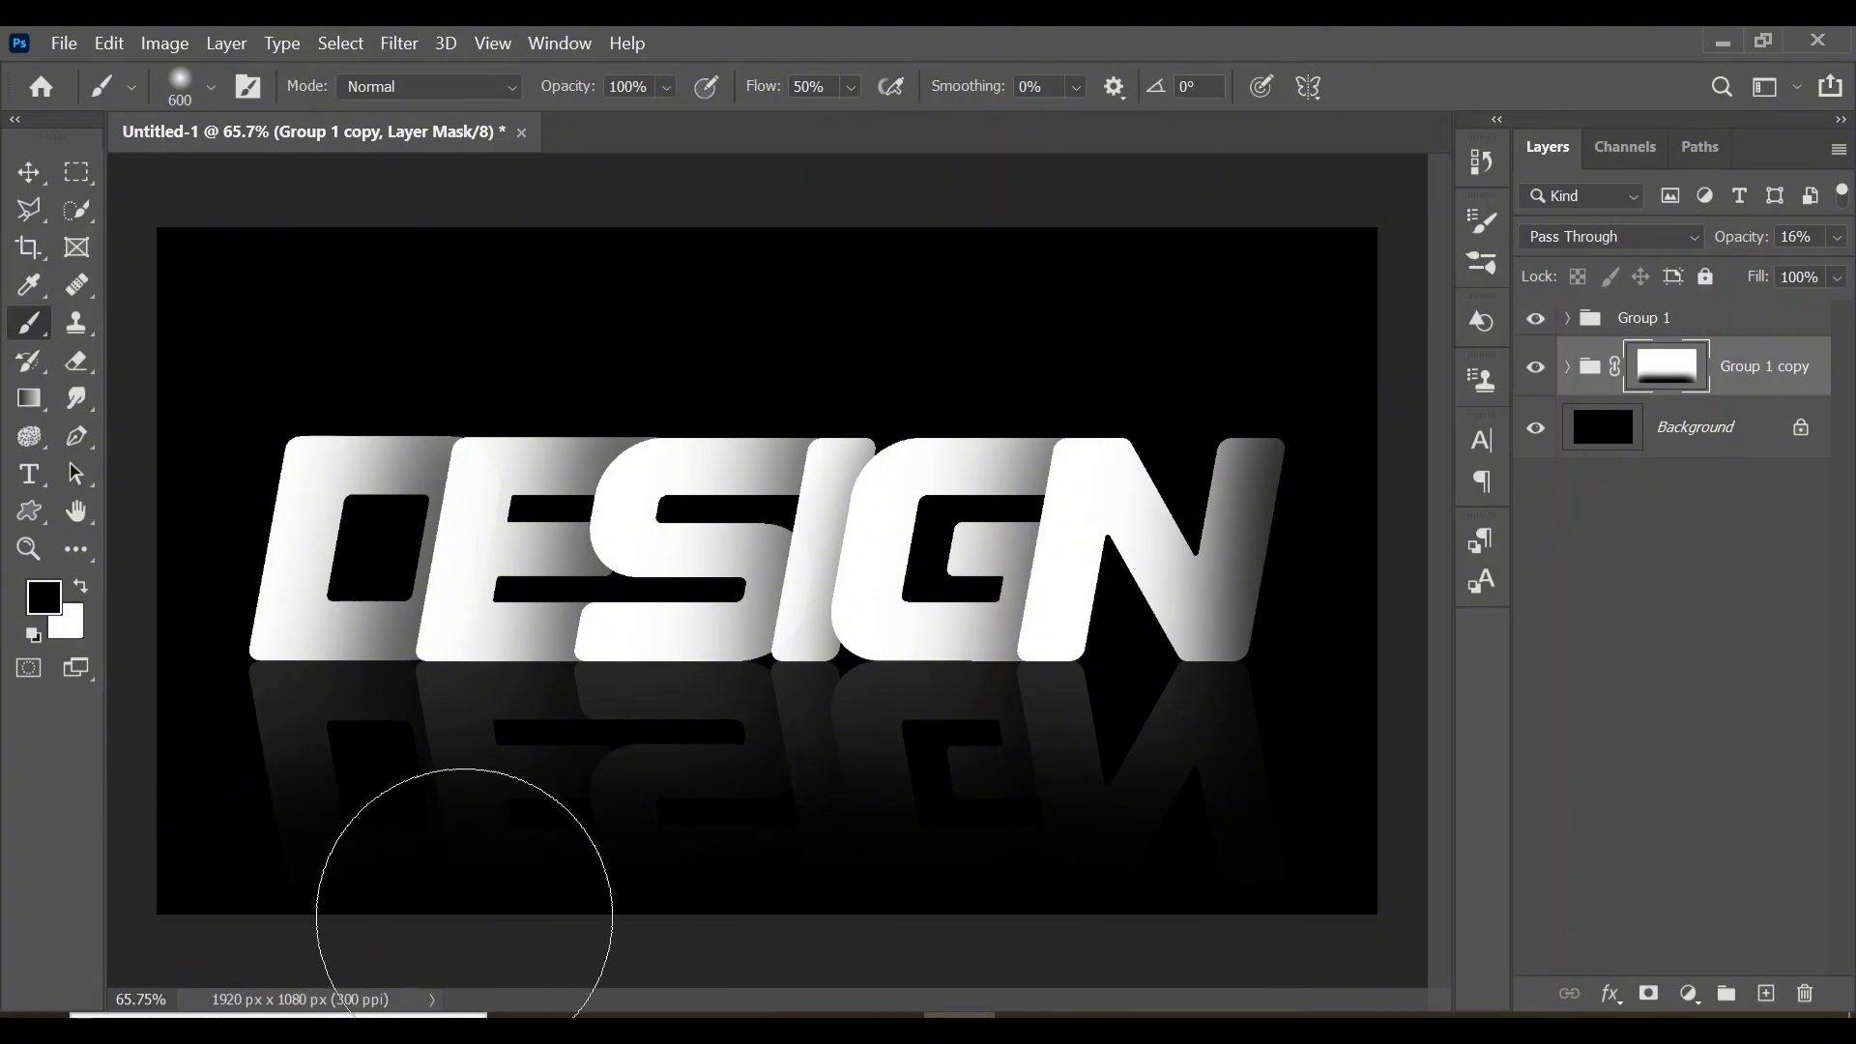
drag(569, 904, 1305, 899)
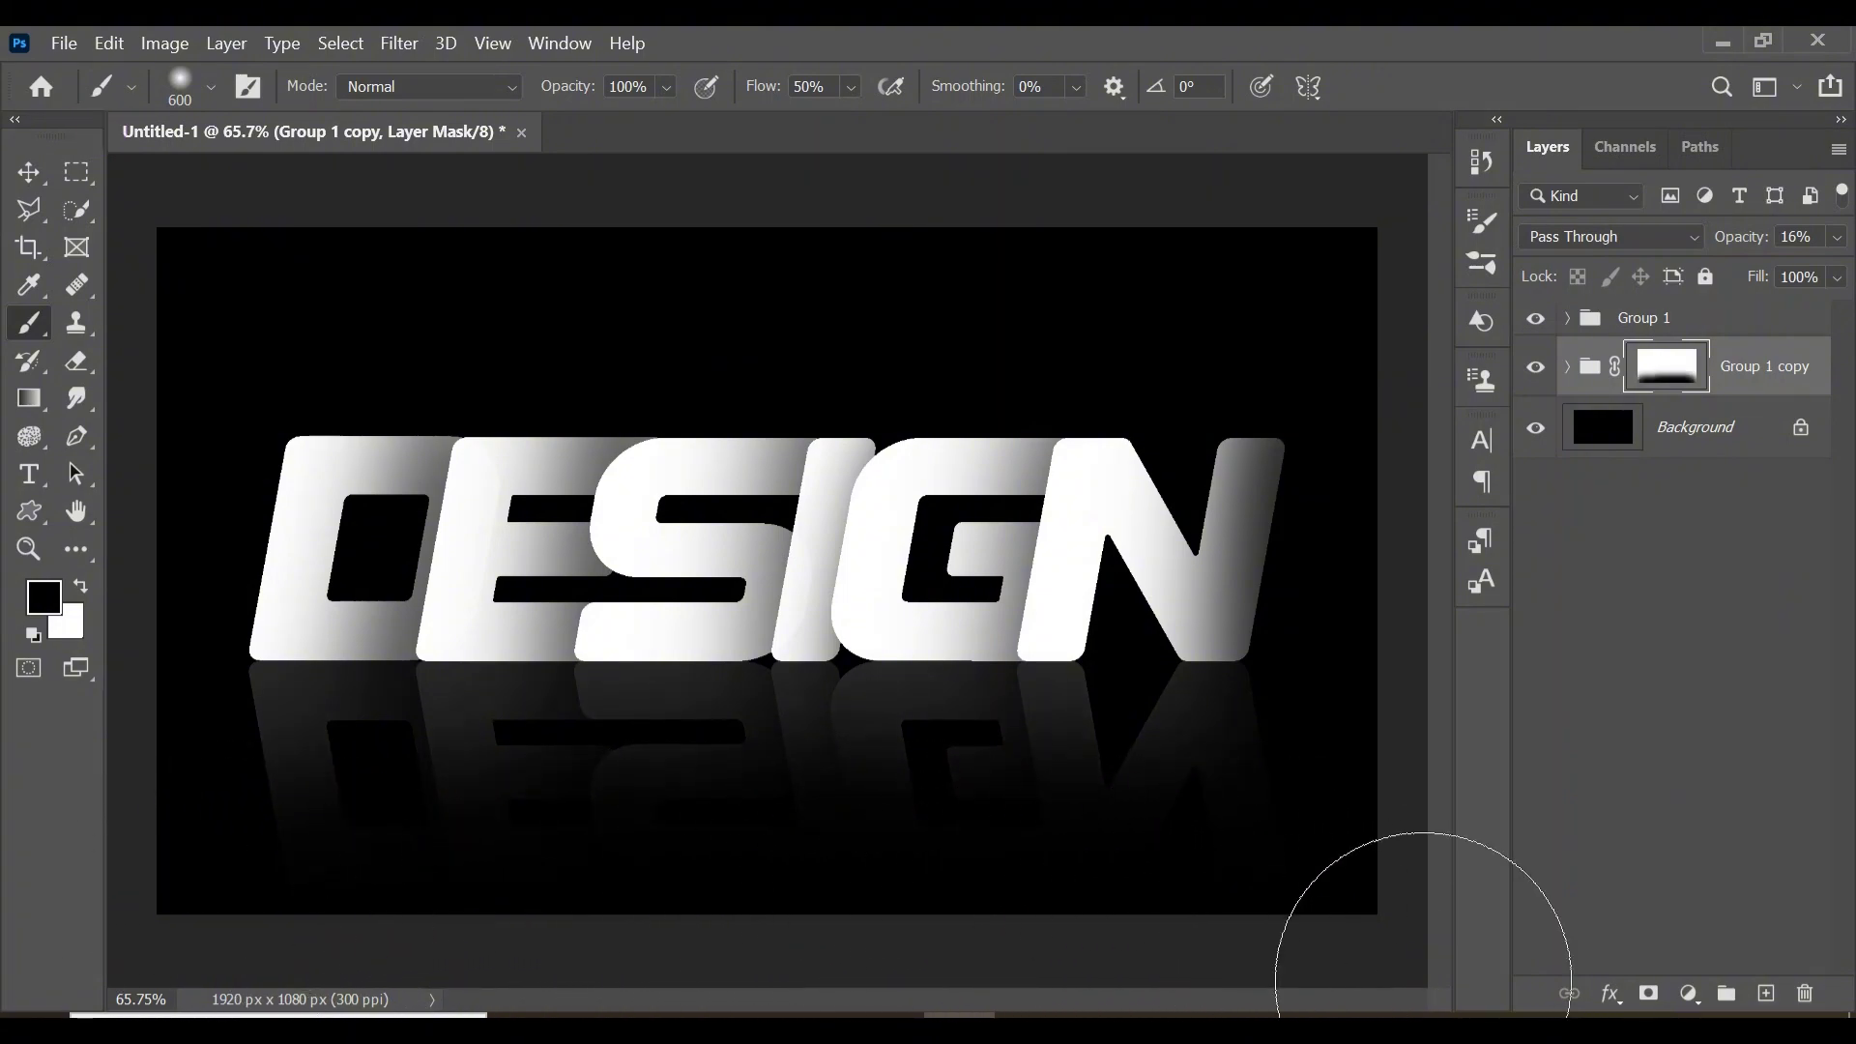